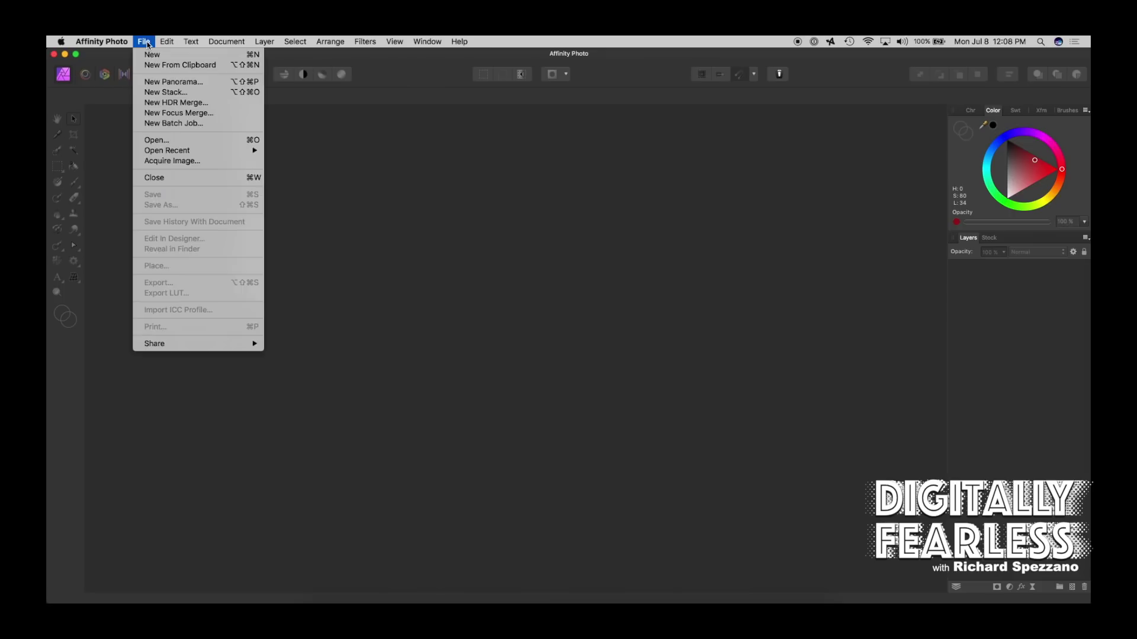
Create a new blank 6 x 4.5 in, 300 DPI document from the 4D Photo preset
{"action": "left_click", "coordinate": [153, 54]}
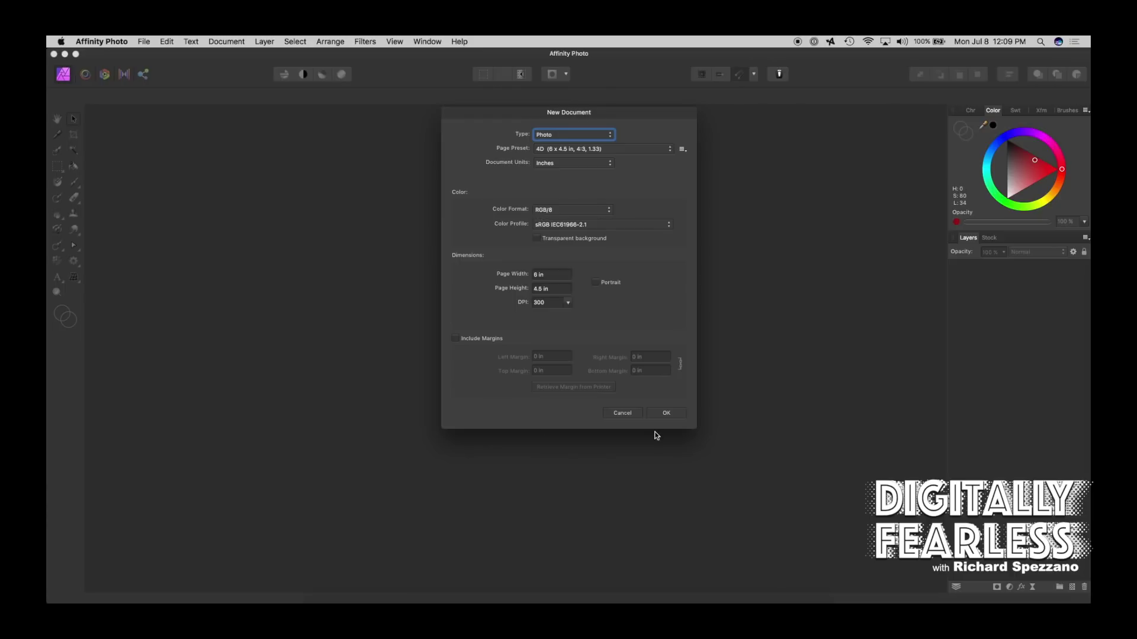
{"action": "left_click", "coordinate": [668, 413]}
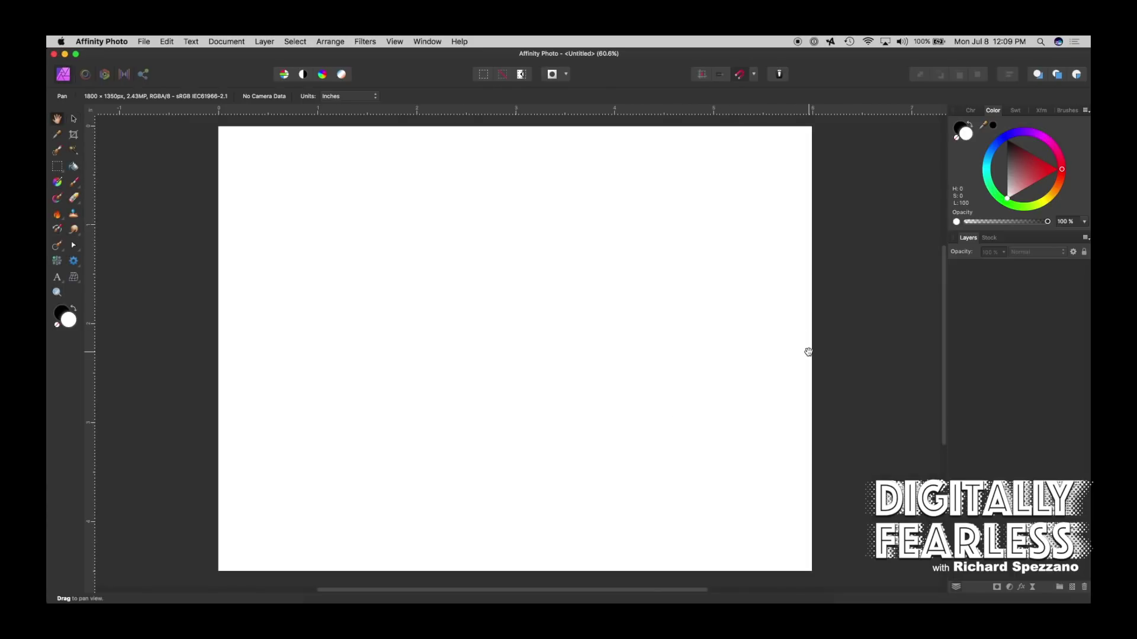
Select the Paint Brush with the first Spray-paints brush, then paint and undo a test stroke
{"action": "left_click", "coordinate": [75, 184]}
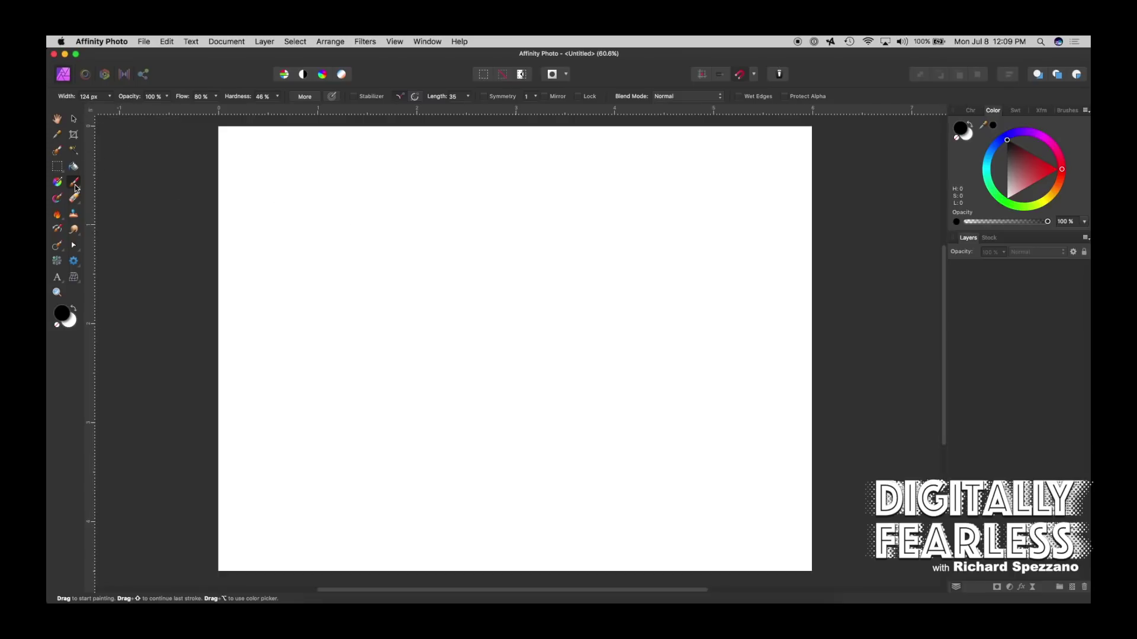
{"action": "left_click", "coordinate": [1069, 112]}
{"action": "left_click", "coordinate": [986, 141]}
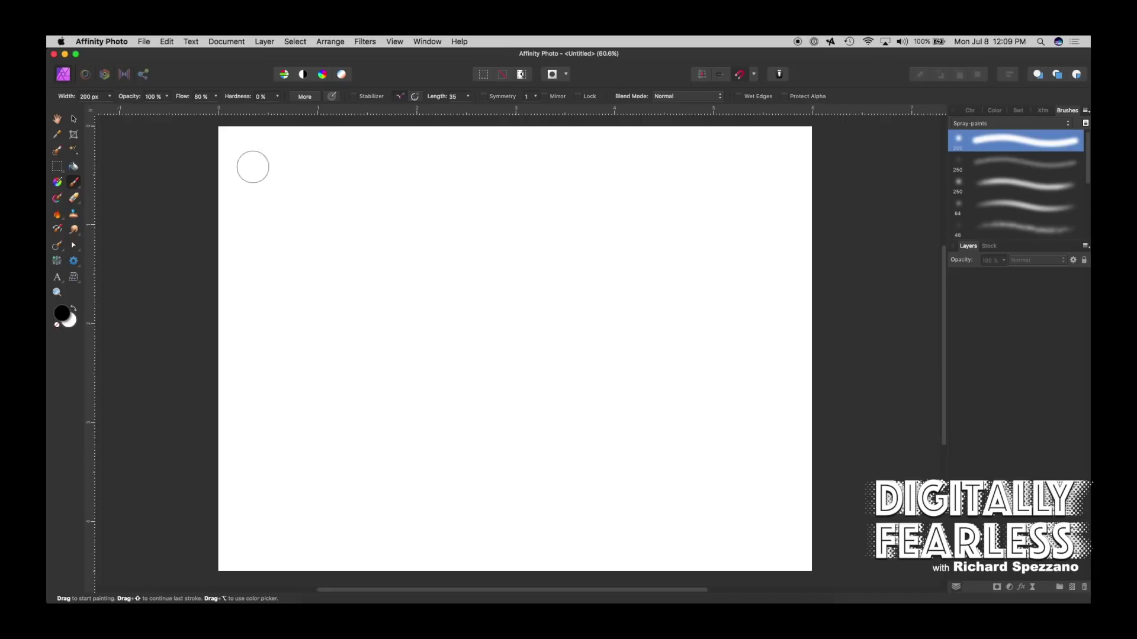
{"action": "left_click", "coordinate": [286, 165]}
{"action": "mouse_move", "coordinate": [285, 164]}
{"action": "left_mouse_down"}
{"action": "mouse_move", "coordinate": [373, 195]}
{"action": "mouse_move", "coordinate": [375, 206]}
{"action": "left_mouse_up"}
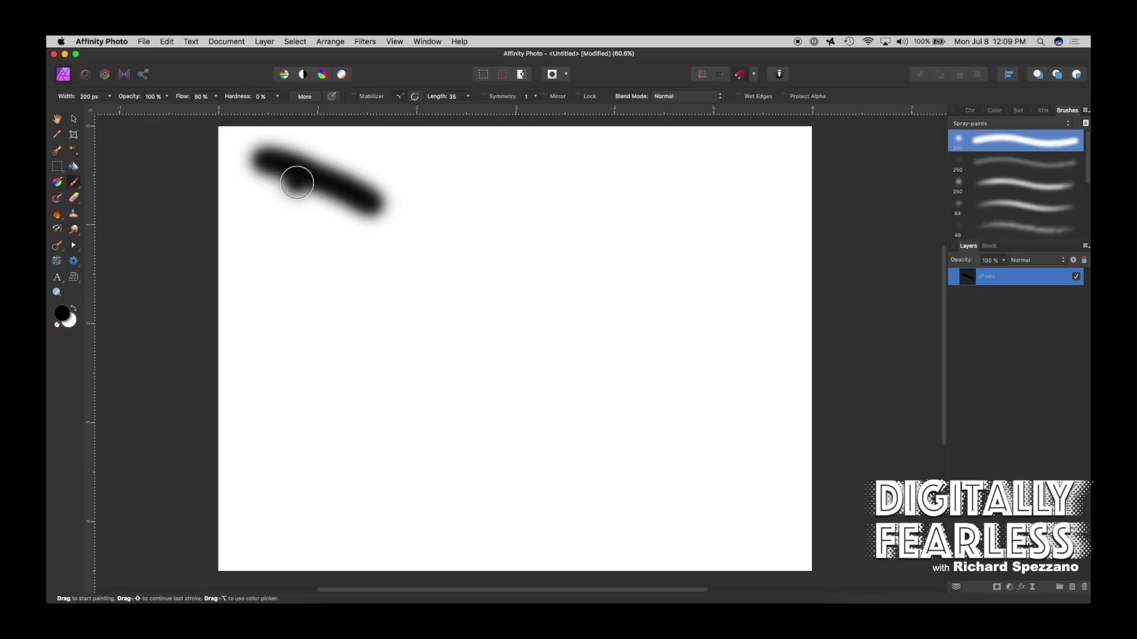
{"action": "key", "text": "super+z"}
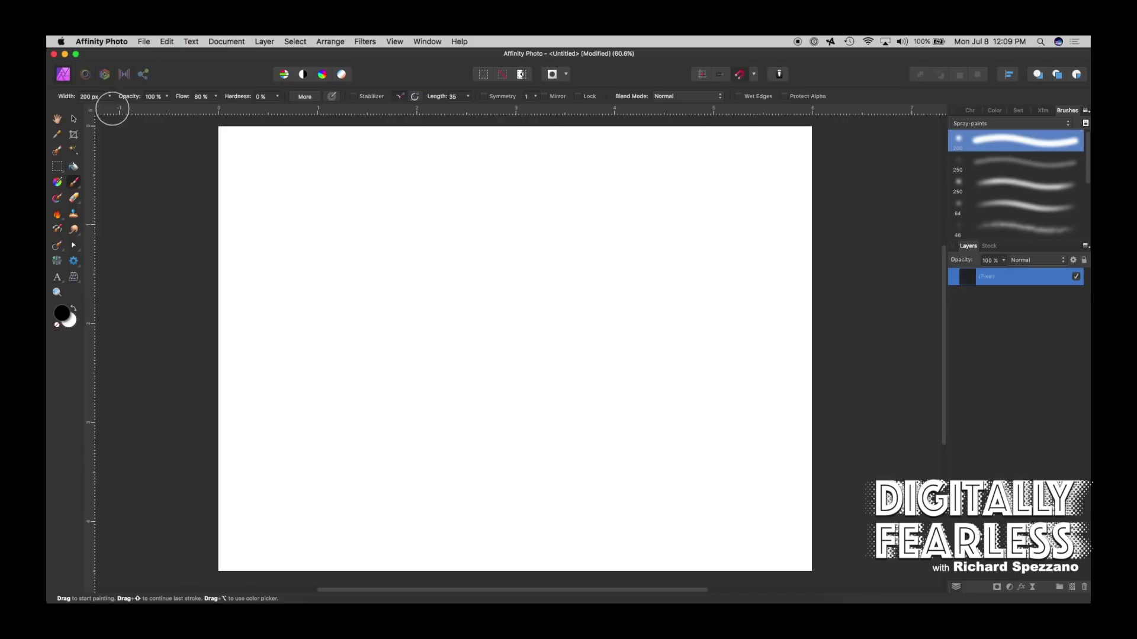
Paint test strokes at 43 px and about 182 px, set the brush to 81 px, then undo them
{"action": "left_click", "coordinate": [109, 96]}
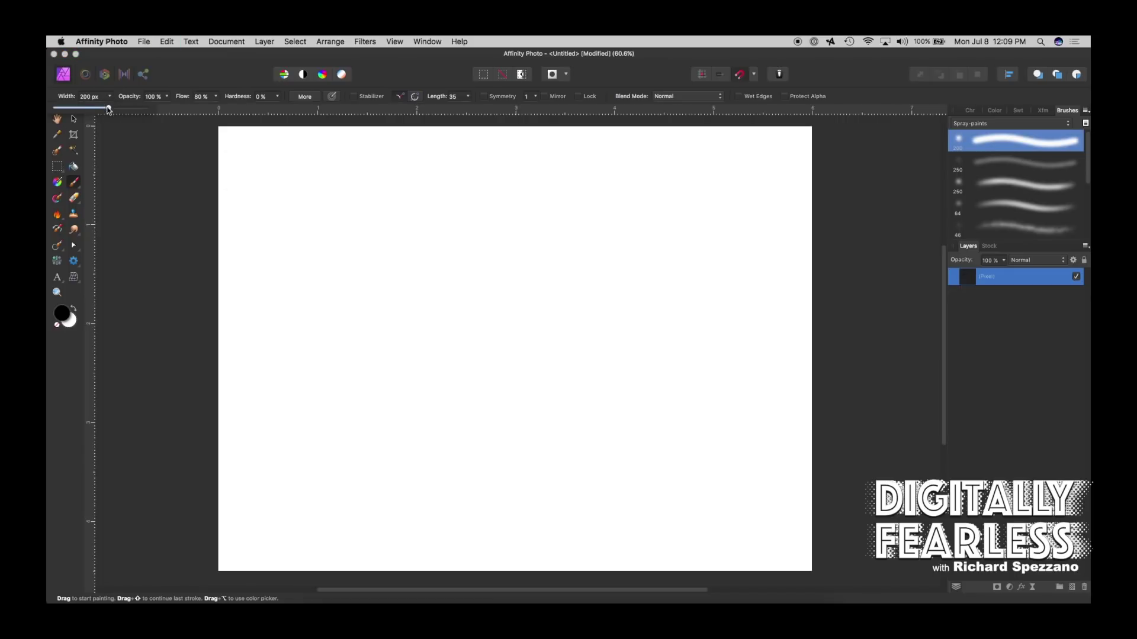
{"action": "left_click_drag", "start_coordinate": [108, 109], "coordinate": [87, 108]}
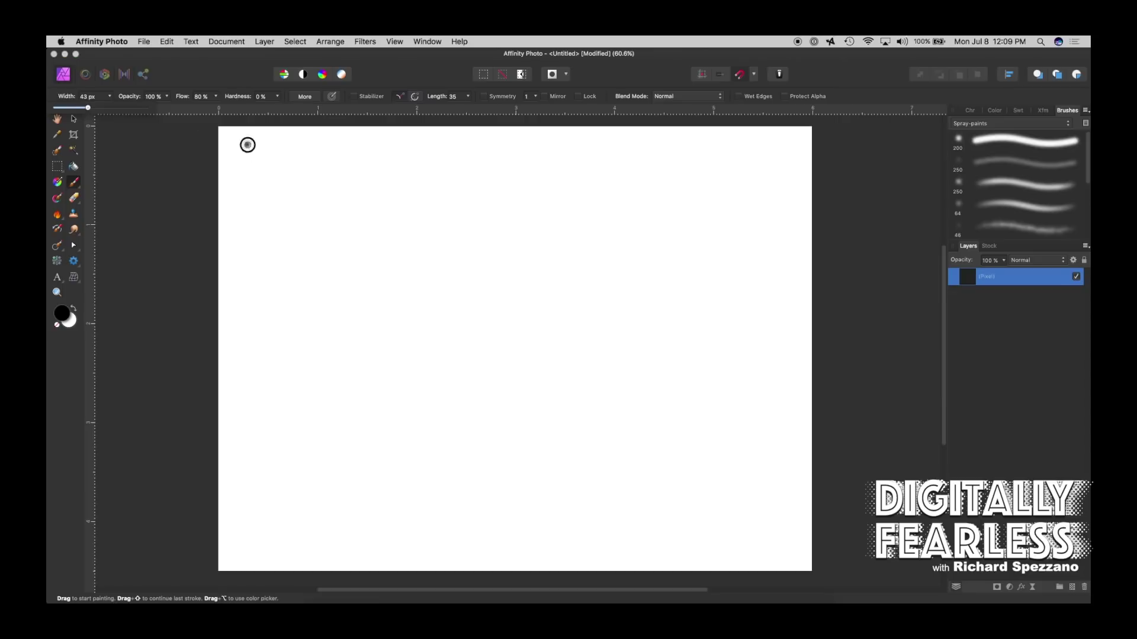
{"action": "mouse_move", "coordinate": [247, 145]}
{"action": "left_mouse_down"}
{"action": "mouse_move", "coordinate": [321, 200]}
{"action": "mouse_move", "coordinate": [385, 210]}
{"action": "left_mouse_up"}
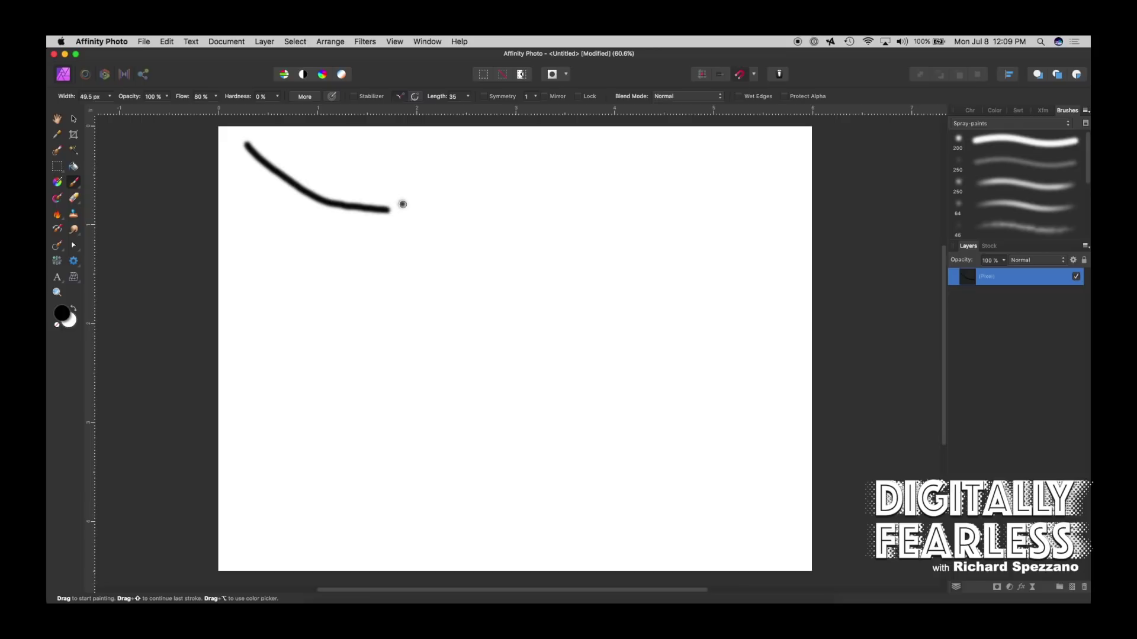
{"action": "key", "text": "bracketright"}
{"action": "key", "text": "bracketright"}
{"action": "key", "text": "bracketright"}
{"action": "key", "text": "bracketright"}
{"action": "key", "text": "bracketright"}
{"action": "key", "text": "bracketright"}
{"action": "key", "text": "bracketright"}
{"action": "key", "text": "bracketright"}
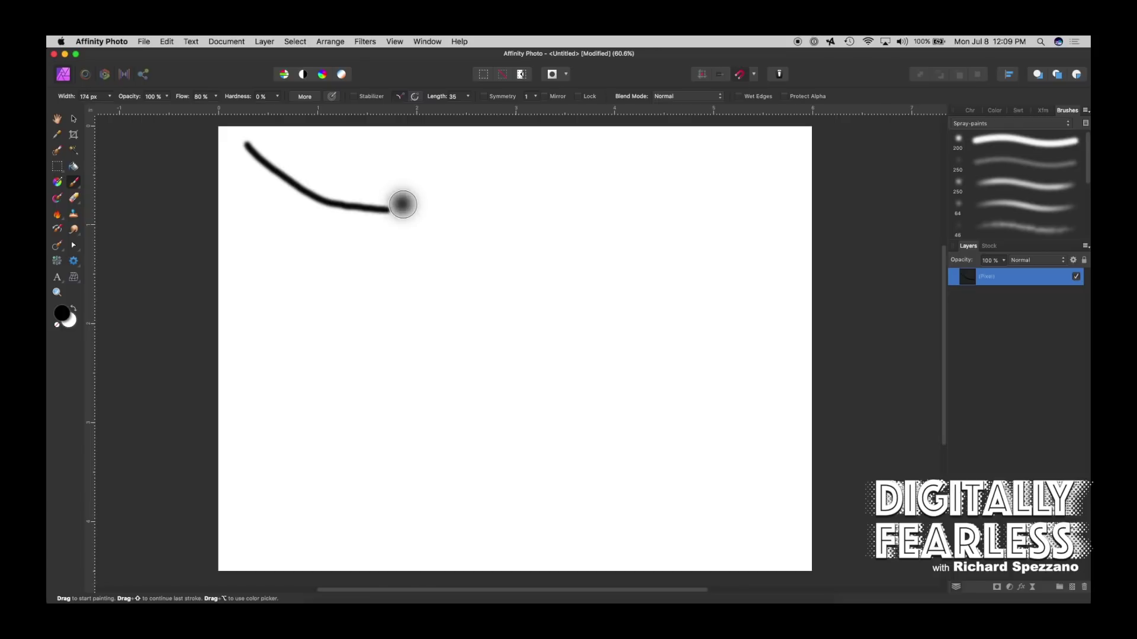
{"action": "key", "text": "bracketleft"}
{"action": "key", "text": "bracketleft"}
{"action": "key", "text": "bracketleft"}
{"action": "key", "text": "bracketright"}
{"action": "key", "text": "bracketright"}
{"action": "key", "text": "bracketright"}
{"action": "key", "text": "bracketright"}
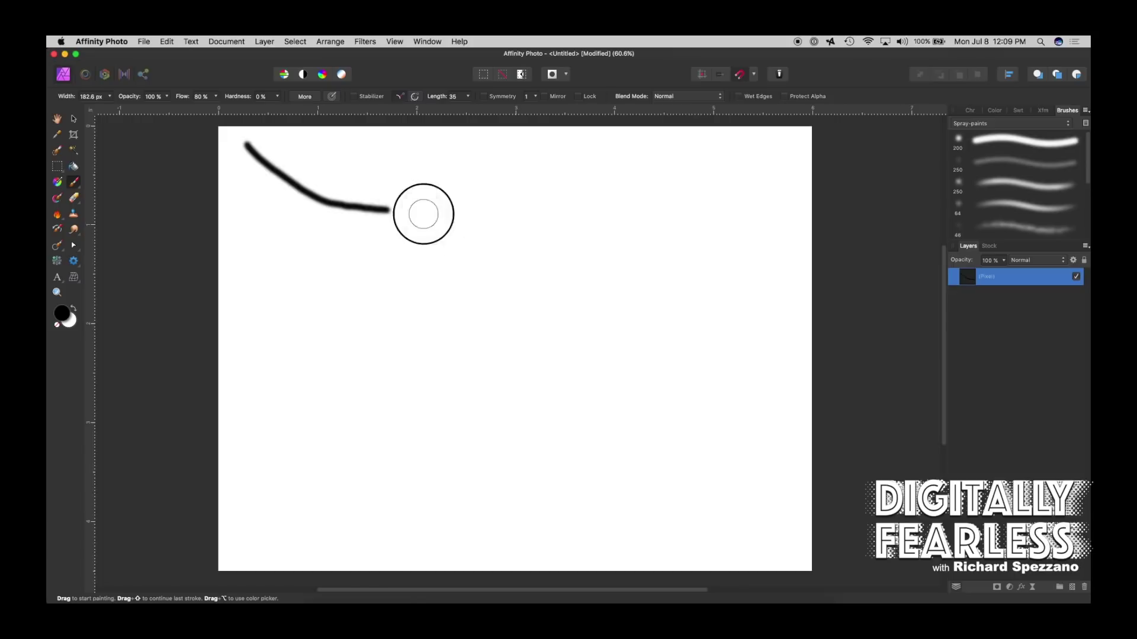
{"action": "mouse_move", "coordinate": [420, 211]}
{"action": "left_mouse_down"}
{"action": "mouse_move", "coordinate": [472, 254]}
{"action": "mouse_move", "coordinate": [691, 360]}
{"action": "mouse_move", "coordinate": [662, 277]}
{"action": "left_mouse_up"}
{"action": "key", "text": "bracketleft"}
{"action": "key", "text": "bracketleft"}
{"action": "key", "text": "bracketleft"}
{"action": "key", "text": "bracketleft"}
{"action": "key", "text": "bracketleft"}
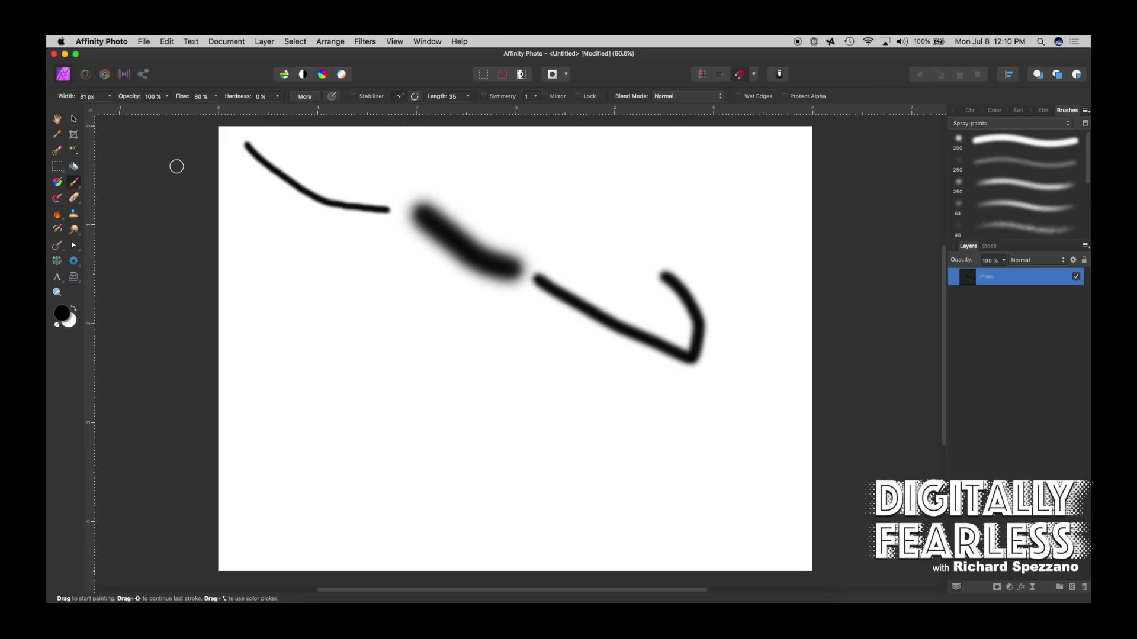
{"action": "key", "text": "super+z"}
{"action": "key", "text": "super+z"}
{"action": "key", "text": "super+z"}
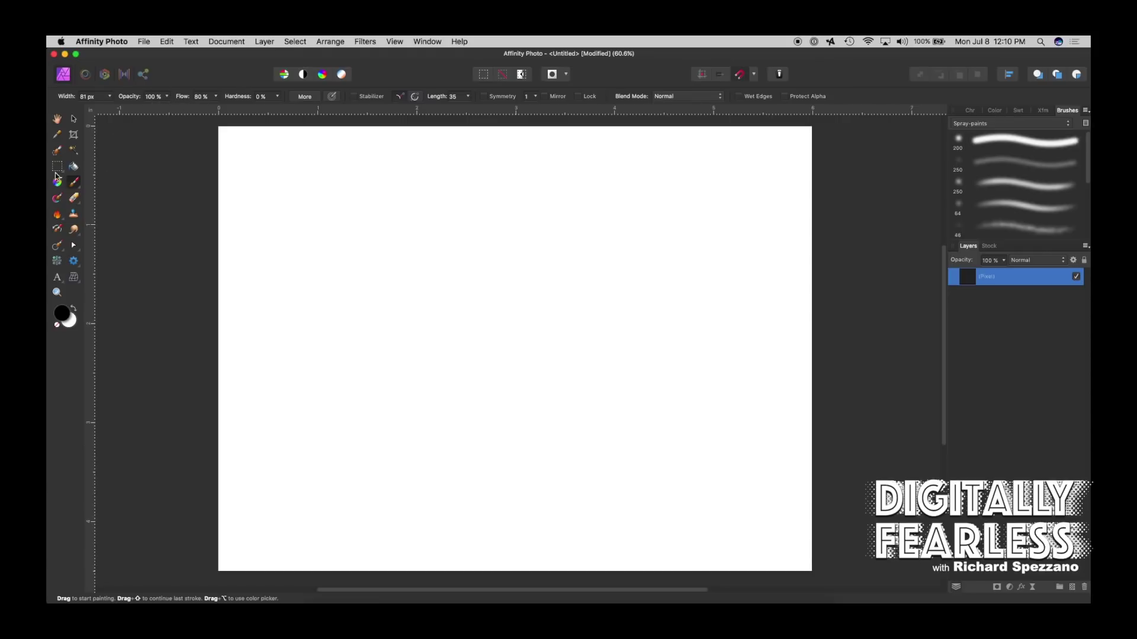
Set the brush colour to blue, enlarge the brush, and raise Flow to 100%
{"action": "double_click", "coordinate": [62, 313]}
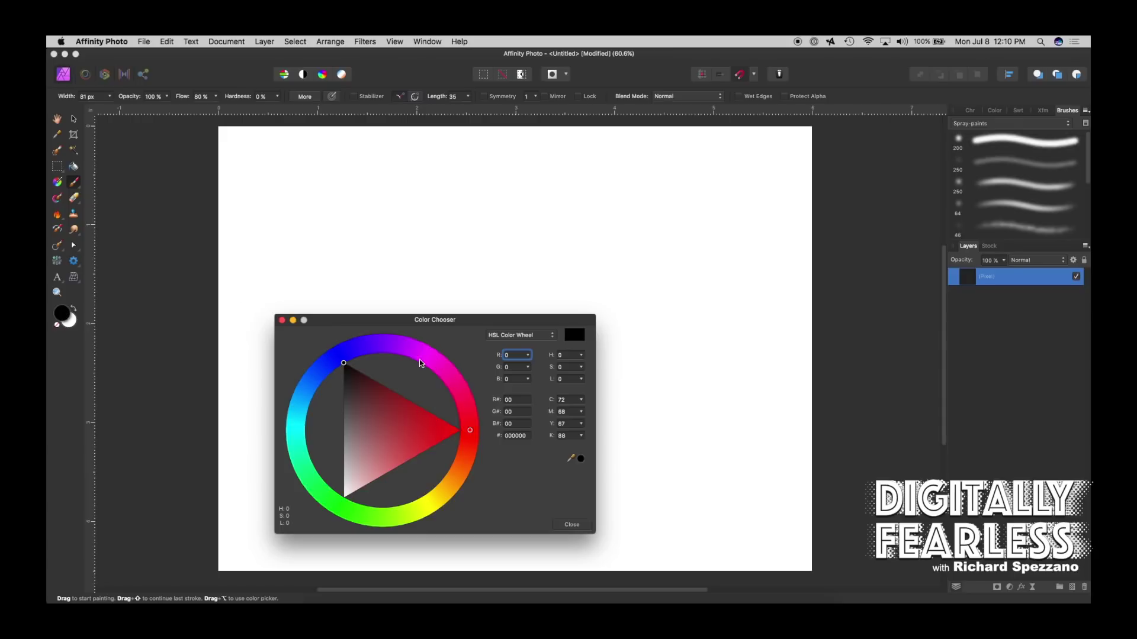
{"action": "left_click", "coordinate": [355, 347]}
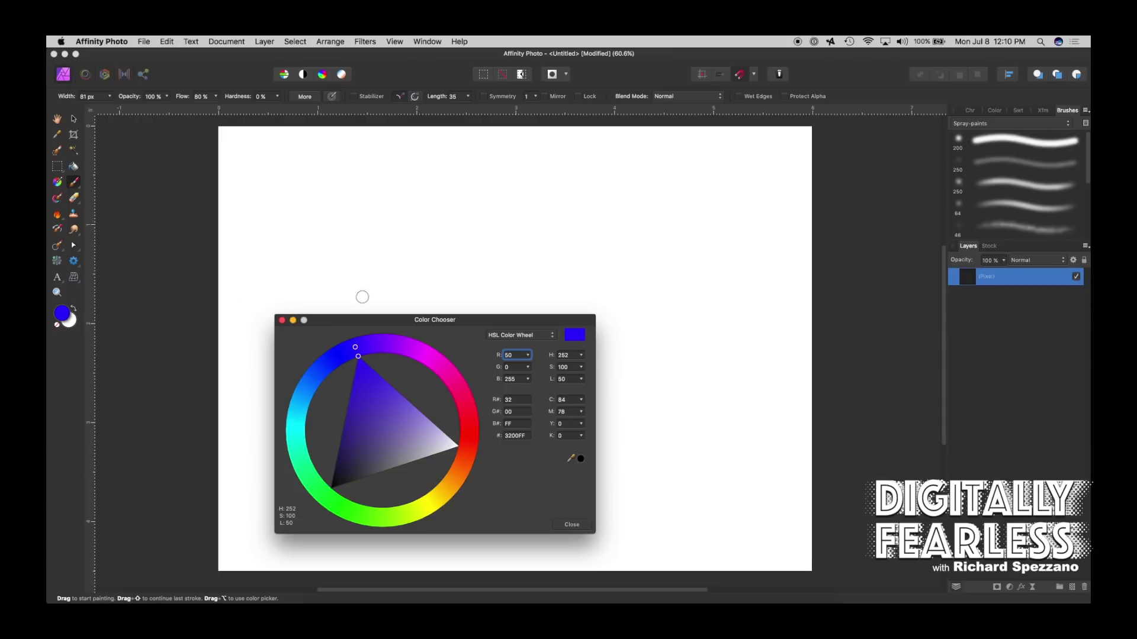
{"action": "left_click", "coordinate": [571, 524]}
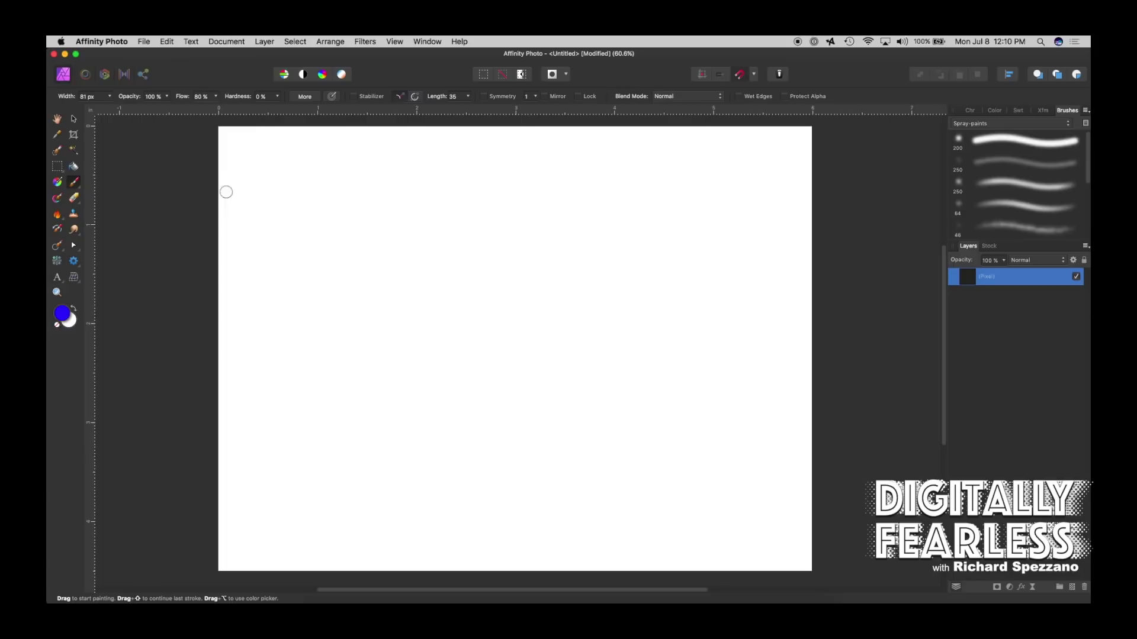
{"action": "left_click_drag", "start_coordinate": [257, 203], "coordinate": [261, 188]}
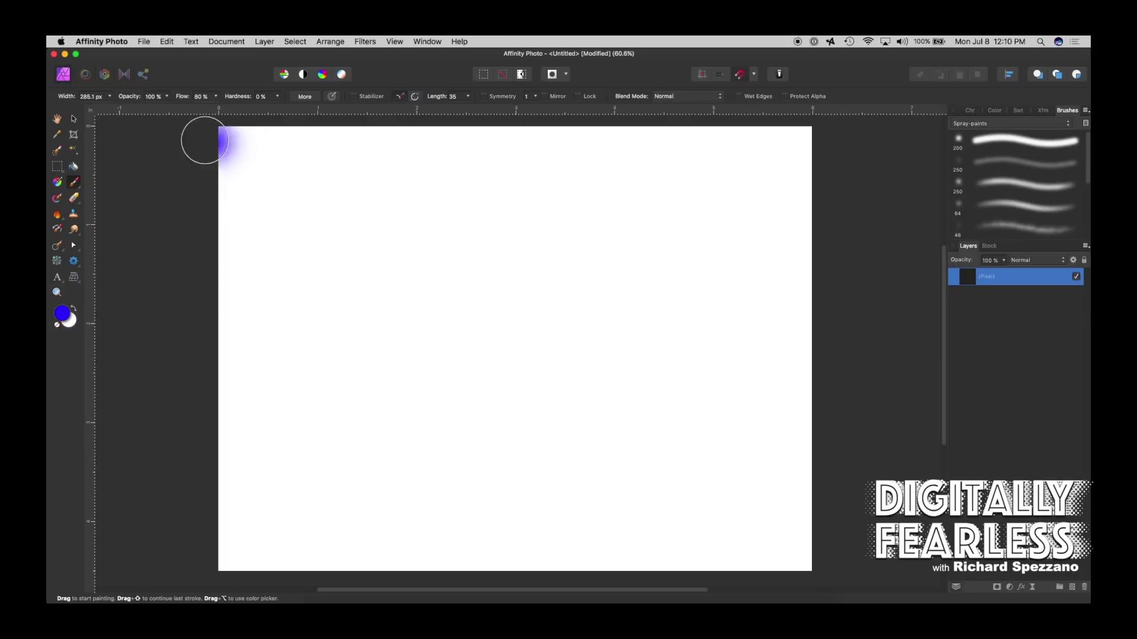
{"action": "left_click", "coordinate": [216, 96]}
{"action": "left_click_drag", "start_coordinate": [218, 108], "coordinate": [233, 109]}
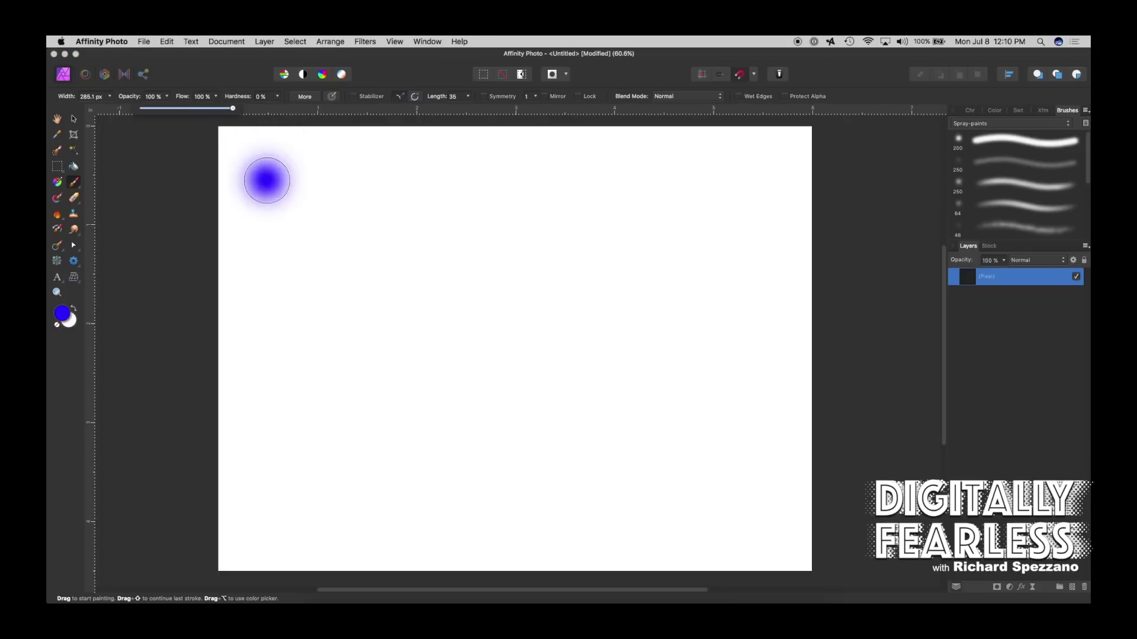
Paint two crossing blue strokes forming an X, undoing a stray dab
{"action": "mouse_move", "coordinate": [266, 182]}
{"action": "left_mouse_down"}
{"action": "mouse_move", "coordinate": [456, 278]}
{"action": "mouse_move", "coordinate": [565, 294]}
{"action": "left_mouse_up"}
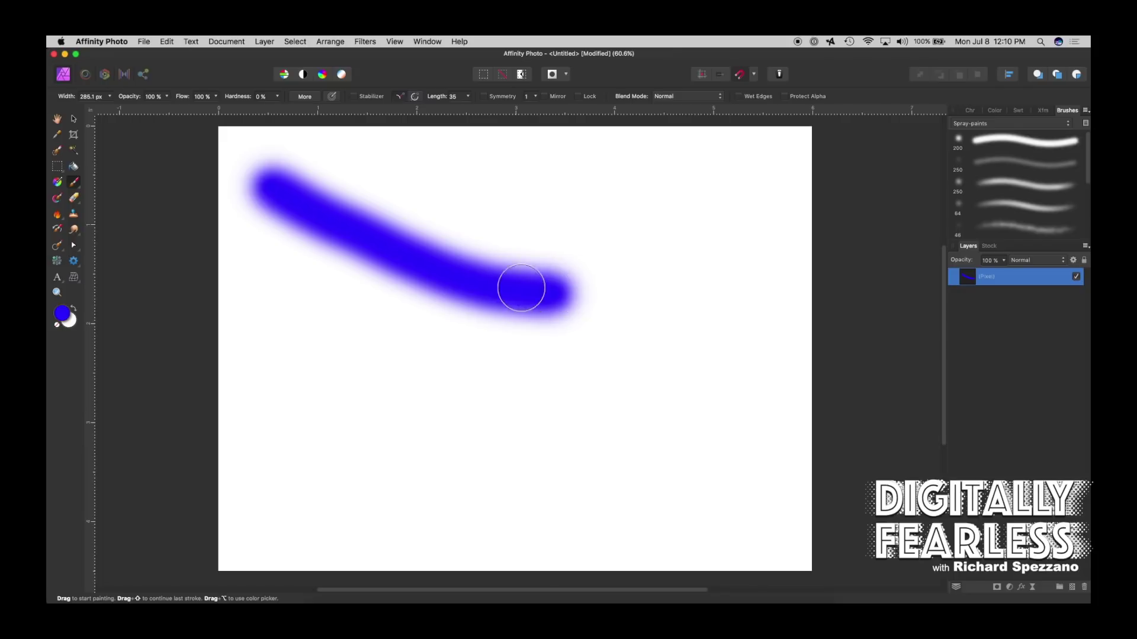
{"action": "mouse_move", "coordinate": [242, 355]}
{"action": "left_mouse_down"}
{"action": "mouse_move", "coordinate": [345, 259]}
{"action": "mouse_move", "coordinate": [431, 216]}
{"action": "mouse_move", "coordinate": [482, 206]}
{"action": "left_mouse_up"}
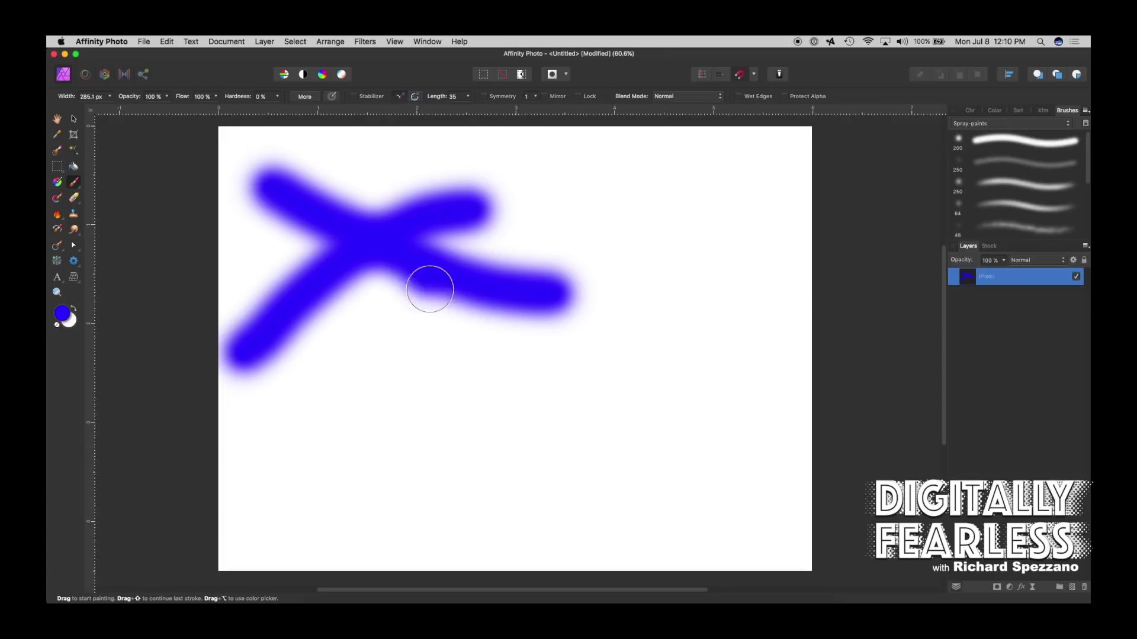
{"action": "left_click", "coordinate": [400, 376]}
{"action": "key", "text": "super+z"}
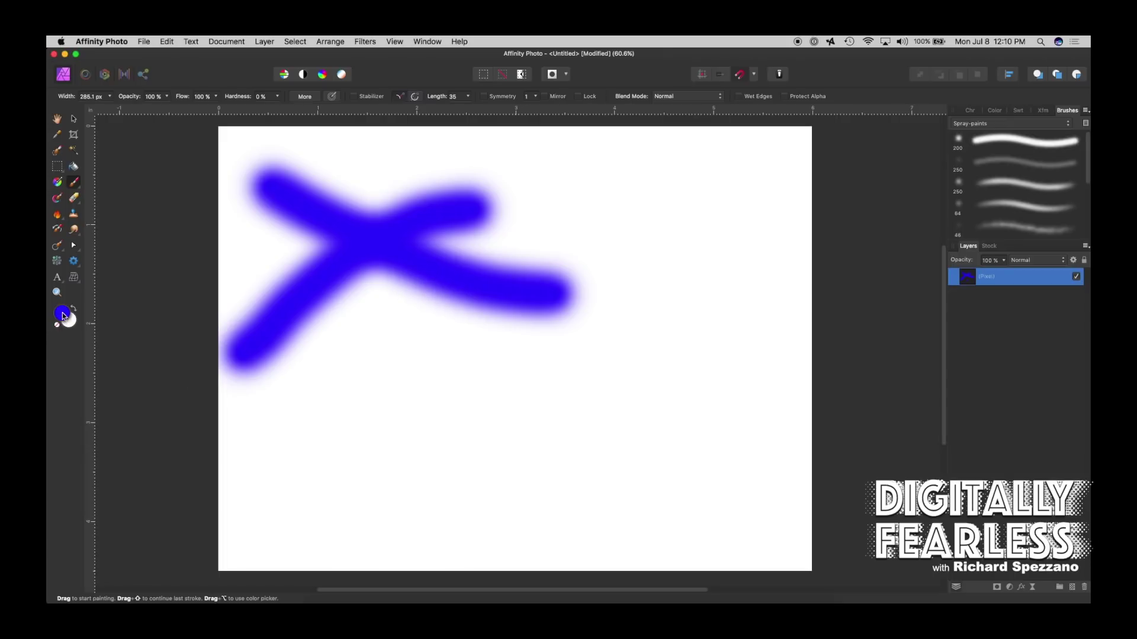
Switch the brush colour to red and paint a diagonal stroke across the blue X
{"action": "double_click", "coordinate": [62, 315]}
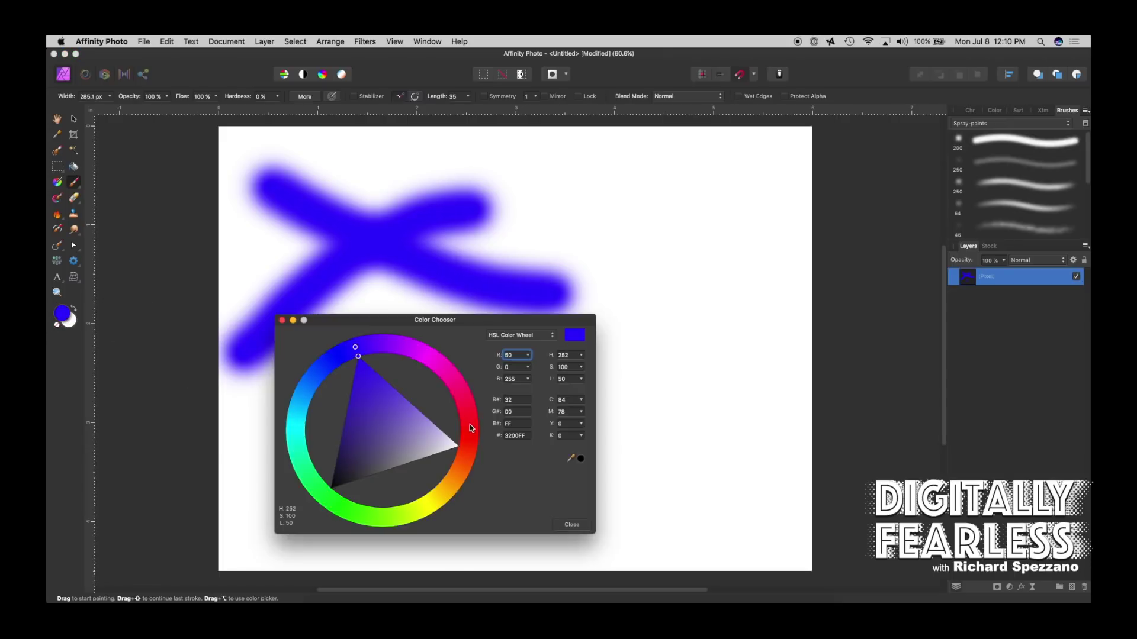
{"action": "left_click", "coordinate": [471, 423]}
{"action": "left_click", "coordinate": [571, 524]}
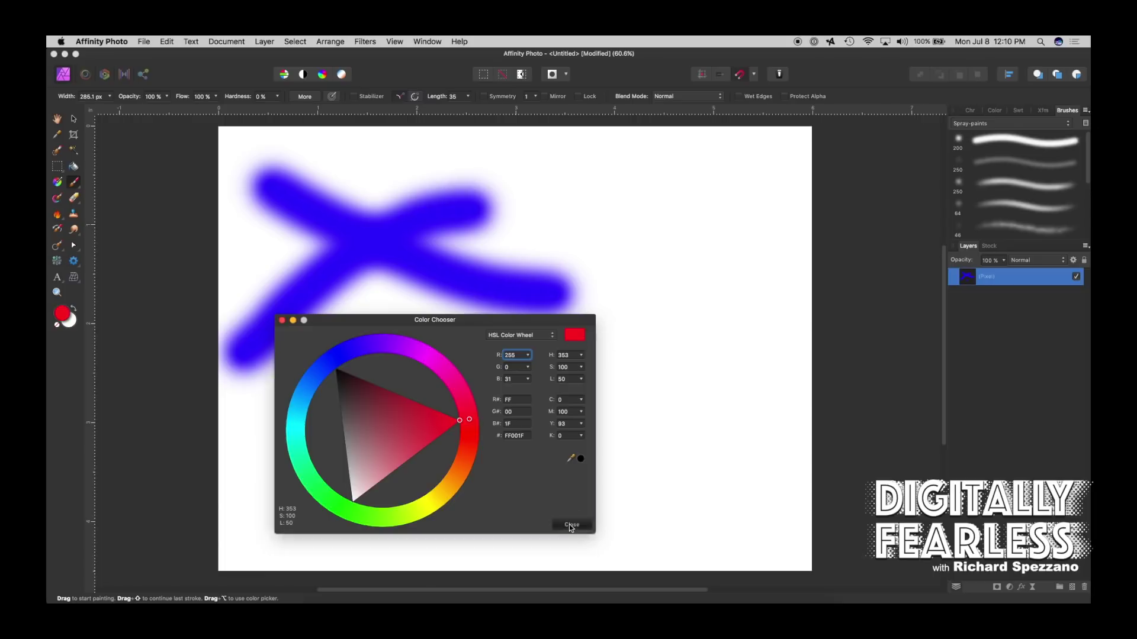
{"action": "left_click_drag", "start_coordinate": [342, 379], "coordinate": [534, 231]}
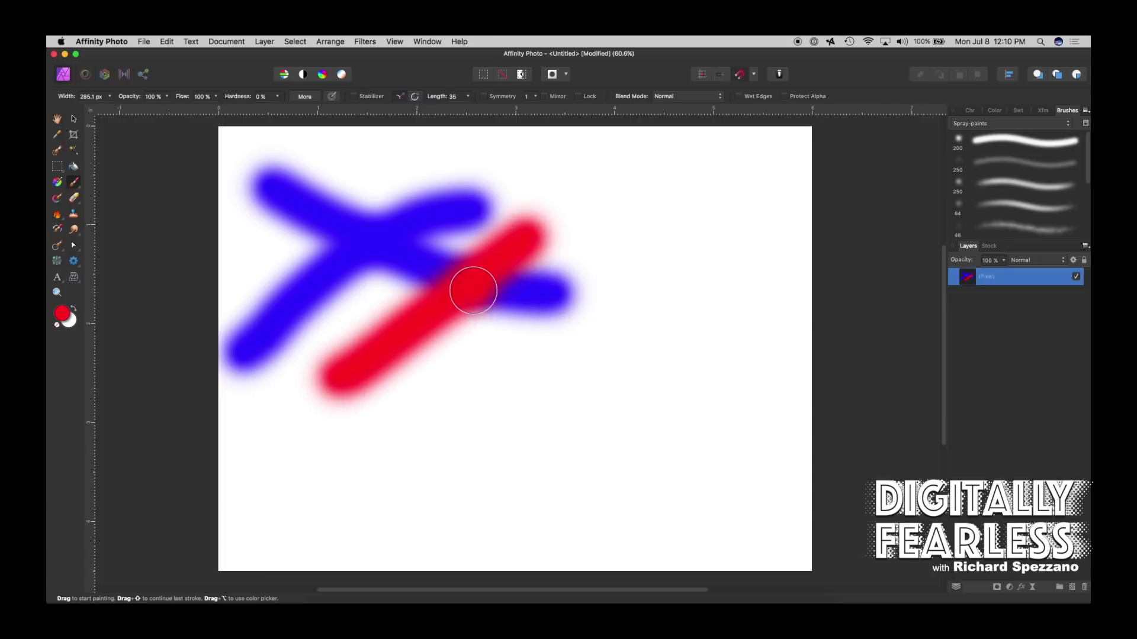
Lower brush opacity to 66% and paint translucent red strokes over the X and on the left
{"action": "left_click", "coordinate": [542, 325]}
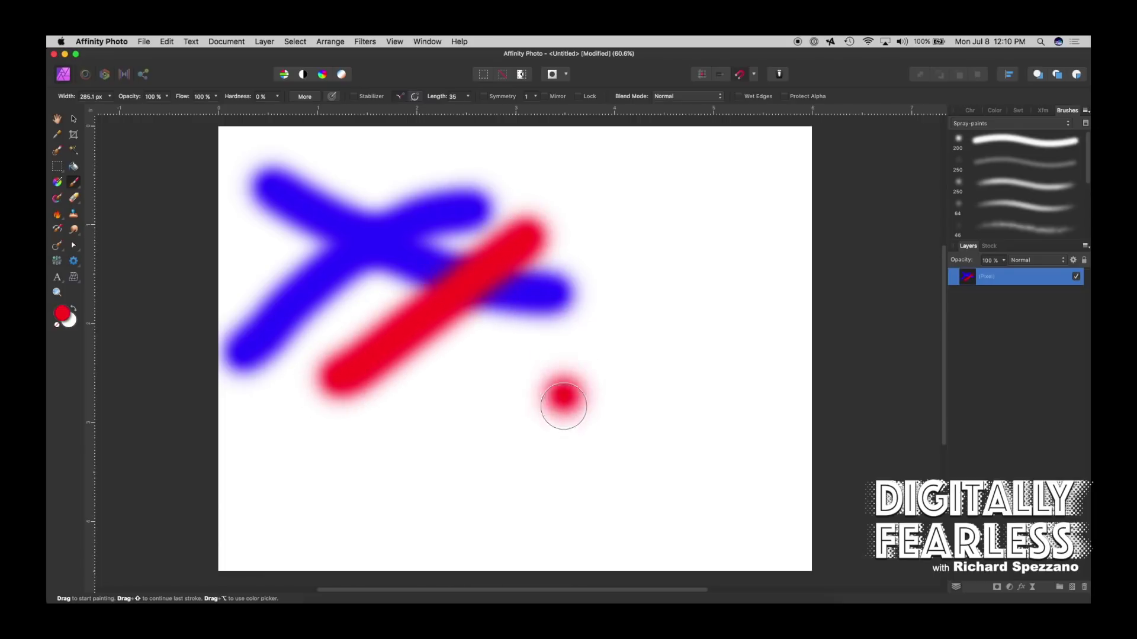
{"action": "left_click", "coordinate": [169, 98]}
{"action": "left_click_drag", "start_coordinate": [170, 111], "coordinate": [124, 109]}
{"action": "mouse_move", "coordinate": [248, 233]}
{"action": "left_mouse_down"}
{"action": "mouse_move", "coordinate": [287, 203]}
{"action": "mouse_move", "coordinate": [381, 183]}
{"action": "left_mouse_up"}
{"action": "mouse_move", "coordinate": [284, 421]}
{"action": "left_mouse_down"}
{"action": "mouse_move", "coordinate": [281, 280]}
{"action": "mouse_move", "coordinate": [305, 266]}
{"action": "left_mouse_up"}
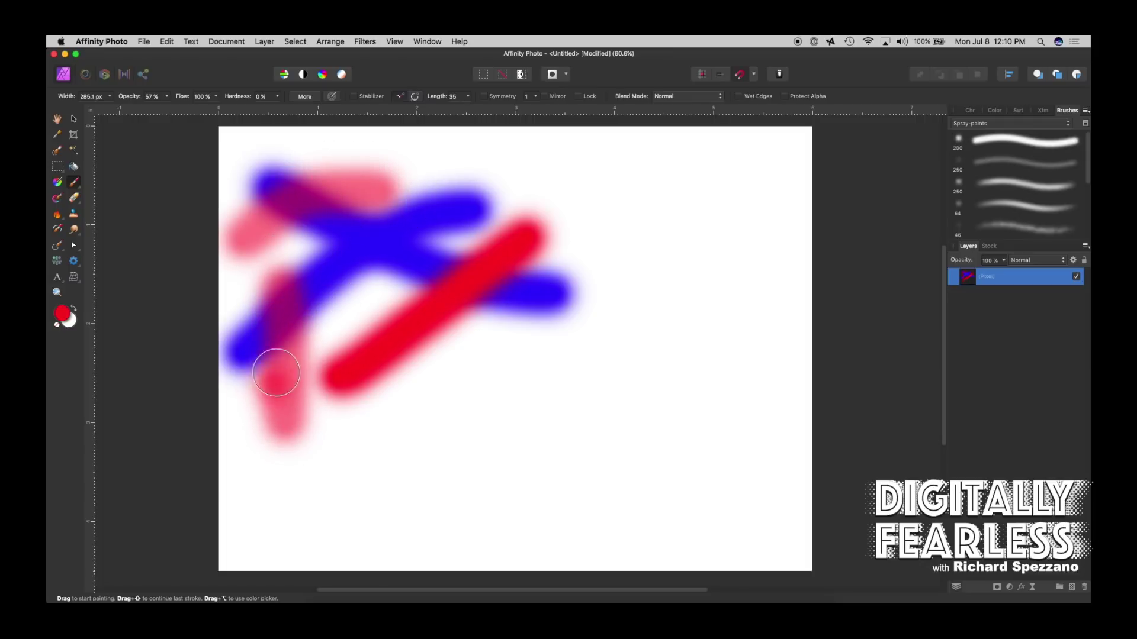
Paint a translucent red stroke across the X's right arm, undo stray dabs, and select the pixel layer
{"action": "left_click", "coordinate": [325, 418]}
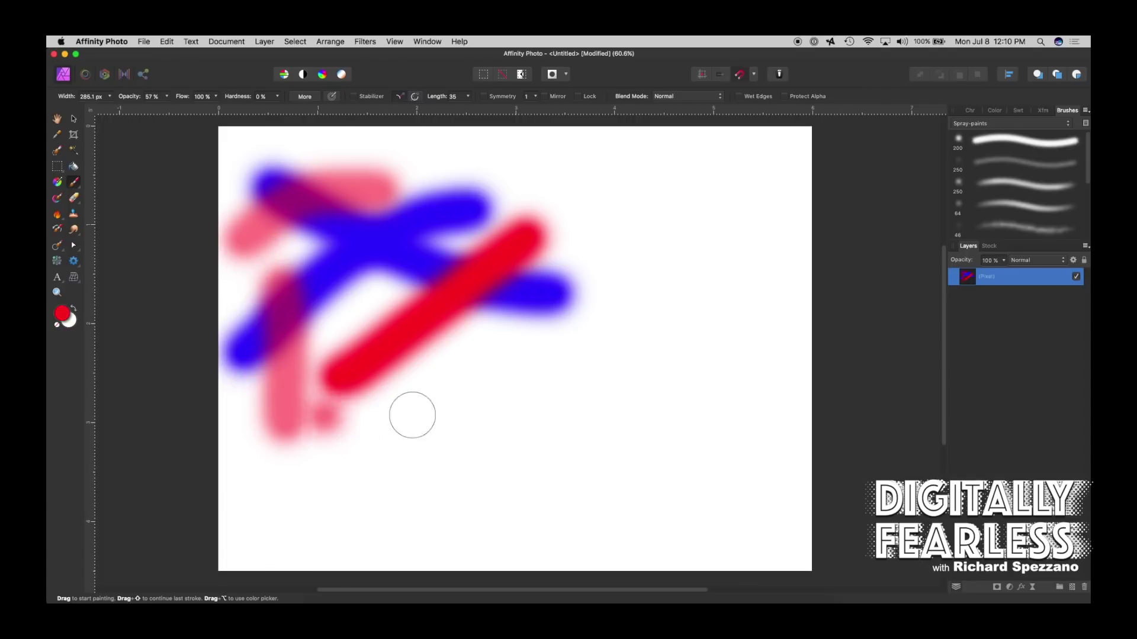
{"action": "key", "text": "super+z"}
{"action": "left_click_drag", "start_coordinate": [609, 259], "coordinate": [504, 345]}
{"action": "left_click", "coordinate": [568, 421]}
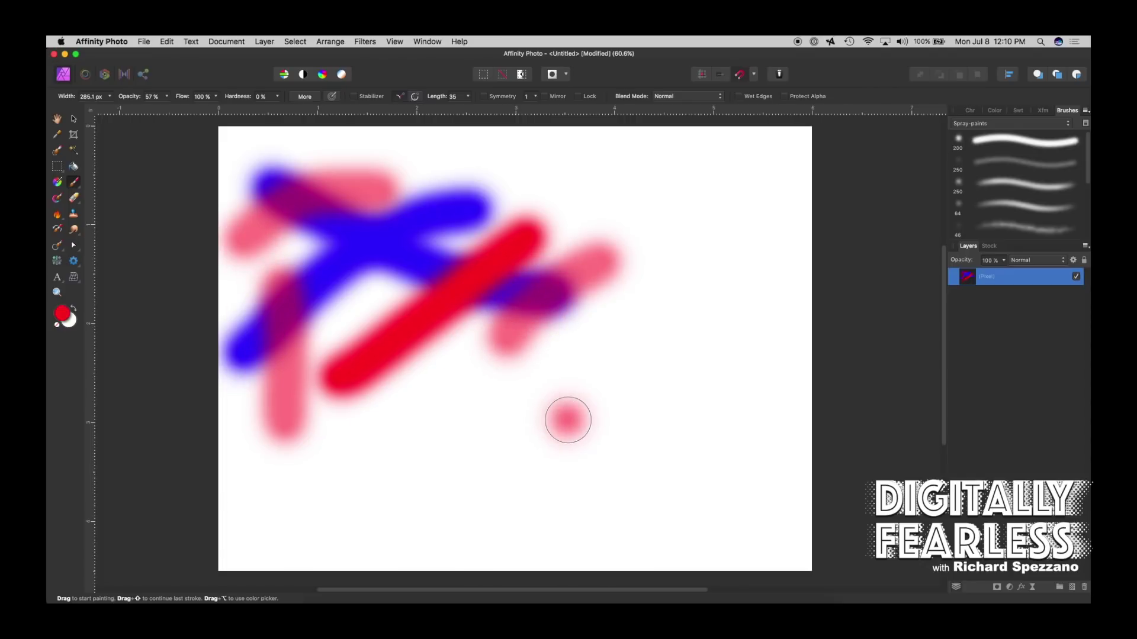
{"action": "key", "text": "super+z"}
{"action": "left_click", "coordinate": [714, 312]}
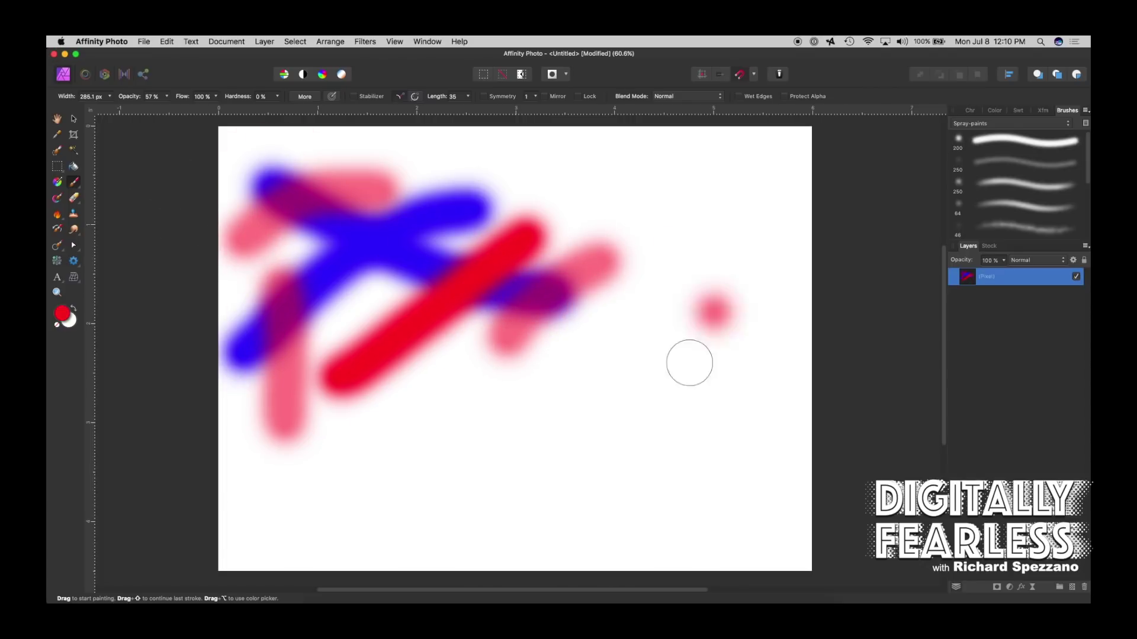
{"action": "key", "text": "super+z"}
{"action": "left_click", "coordinate": [617, 405]}
{"action": "key", "text": "super+z"}
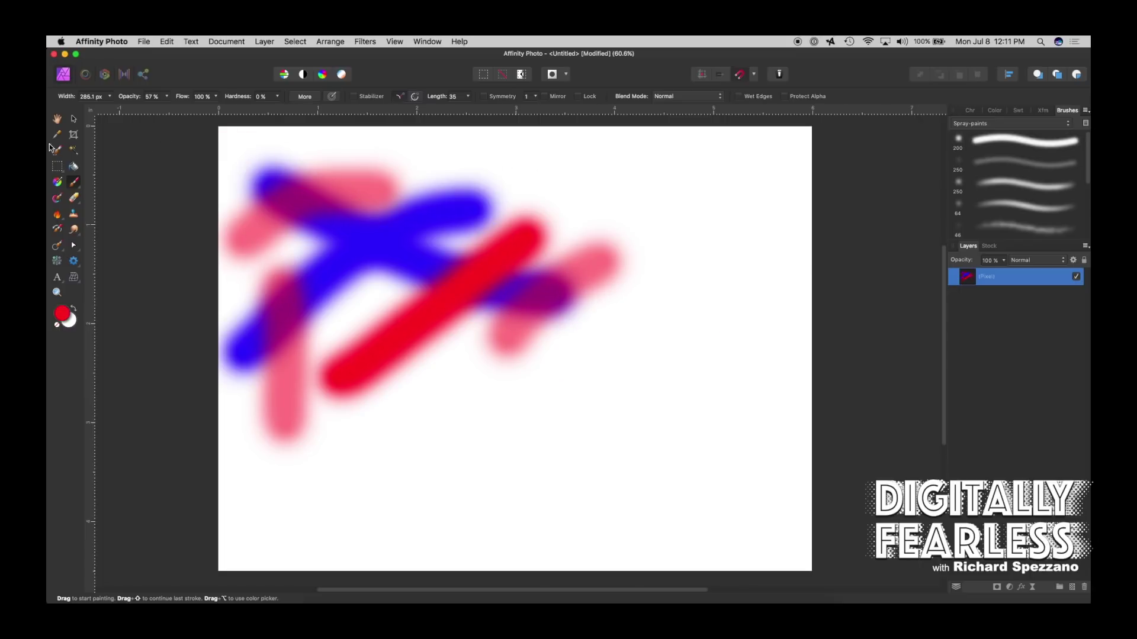
{"action": "left_click", "coordinate": [74, 120]}
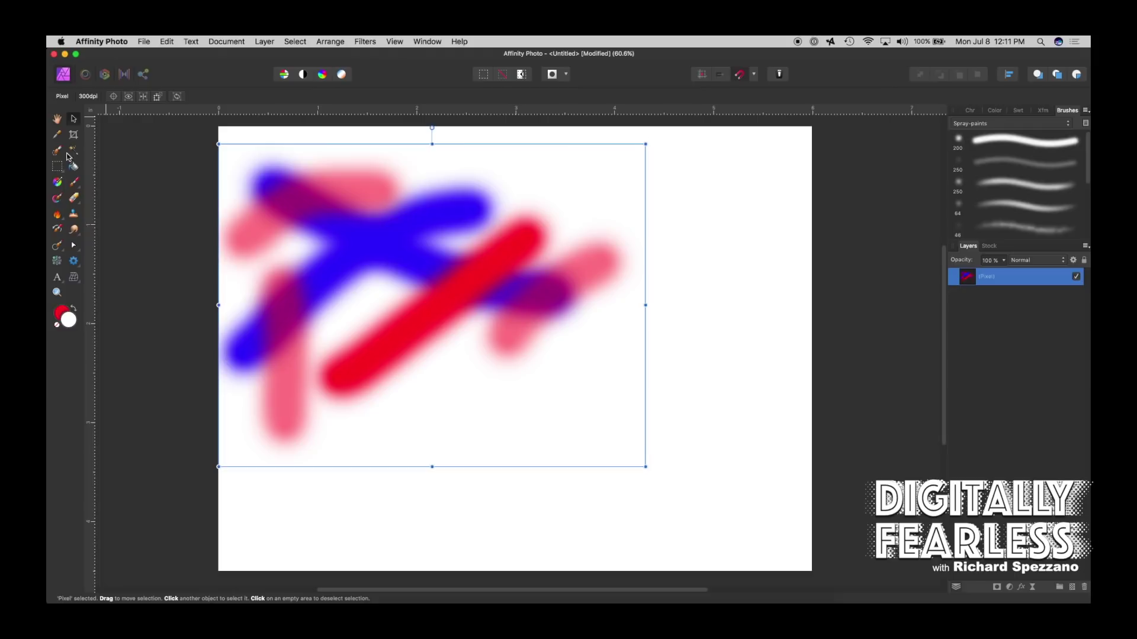
Set brush Flow to 56% and paint faint pink strokes across the upper and lower-right canvas
{"action": "left_click", "coordinate": [74, 182]}
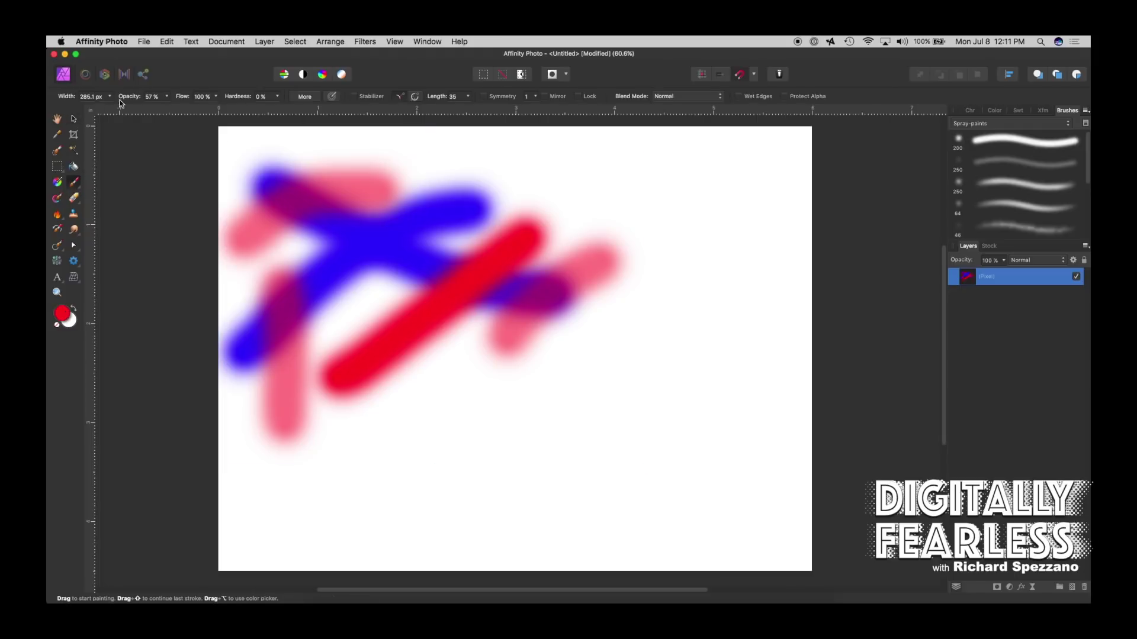
{"action": "left_click", "coordinate": [216, 97]}
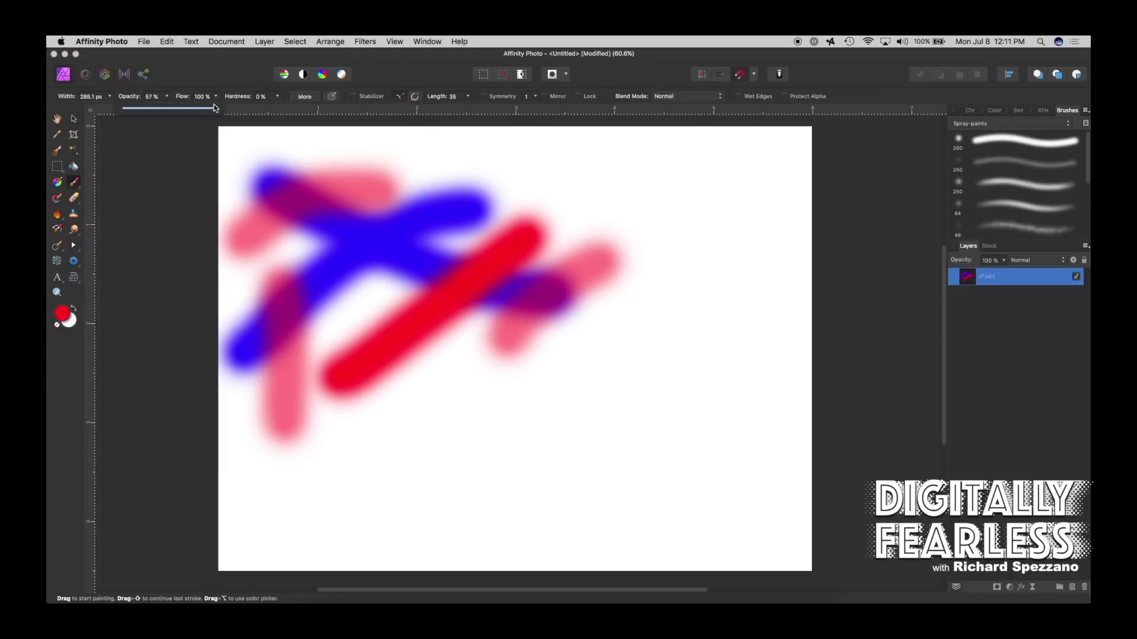
{"action": "left_click", "coordinate": [176, 109]}
{"action": "left_click_drag", "start_coordinate": [376, 167], "coordinate": [665, 219]}
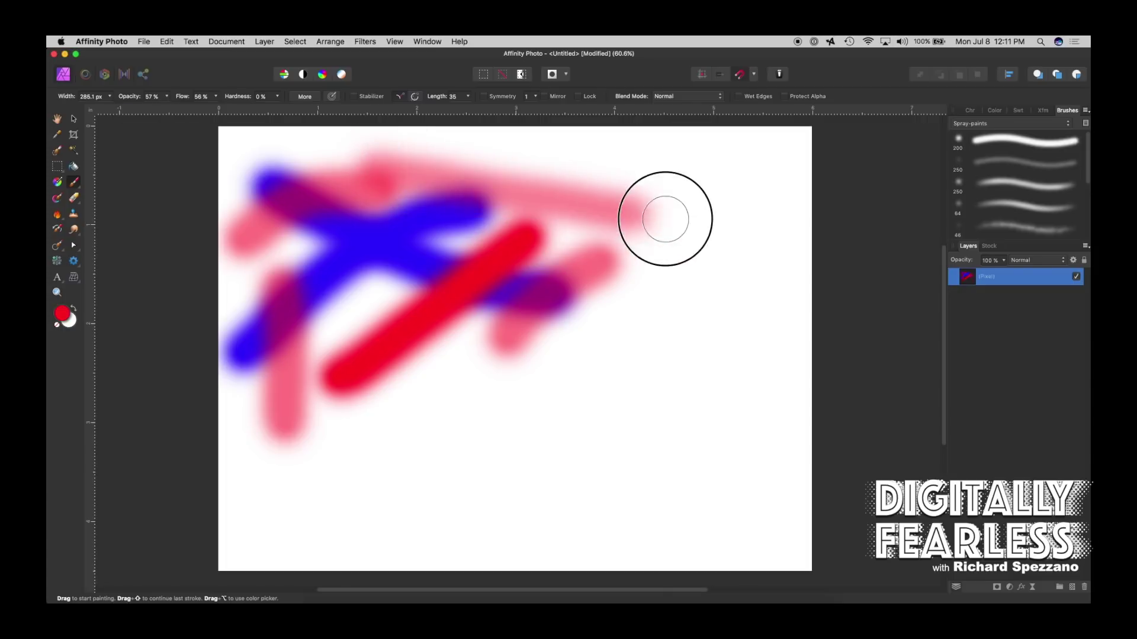
{"action": "left_click_drag", "start_coordinate": [508, 408], "coordinate": [698, 289]}
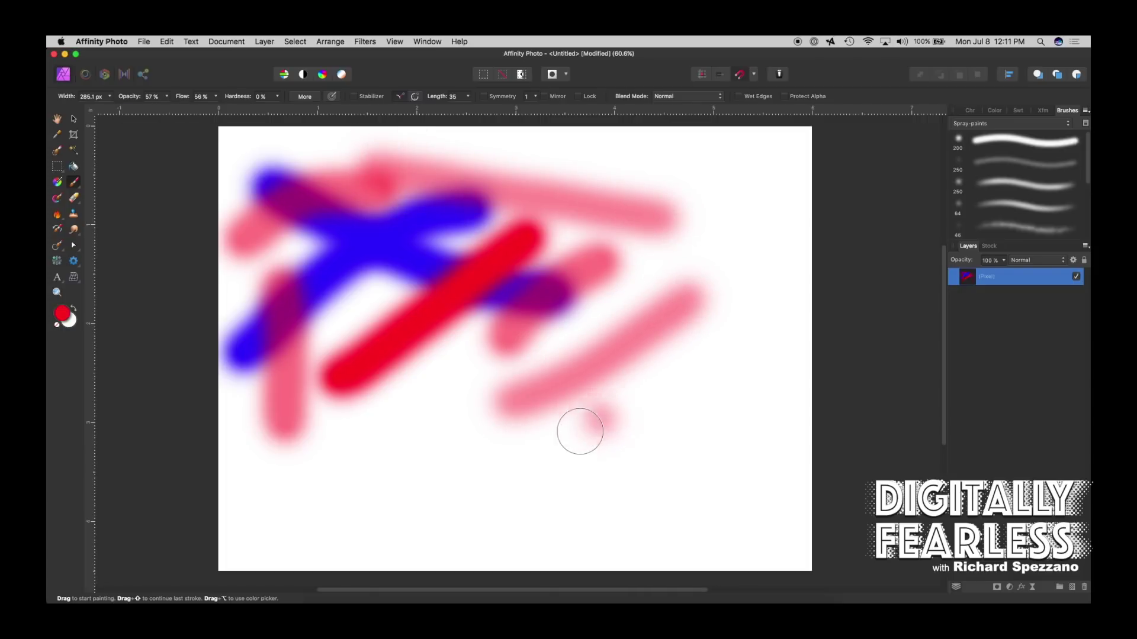
{"action": "mouse_move", "coordinate": [567, 454]}
{"action": "left_mouse_down"}
{"action": "mouse_move", "coordinate": [641, 411]}
{"action": "mouse_move", "coordinate": [682, 427]}
{"action": "mouse_move", "coordinate": [729, 335]}
{"action": "left_mouse_up"}
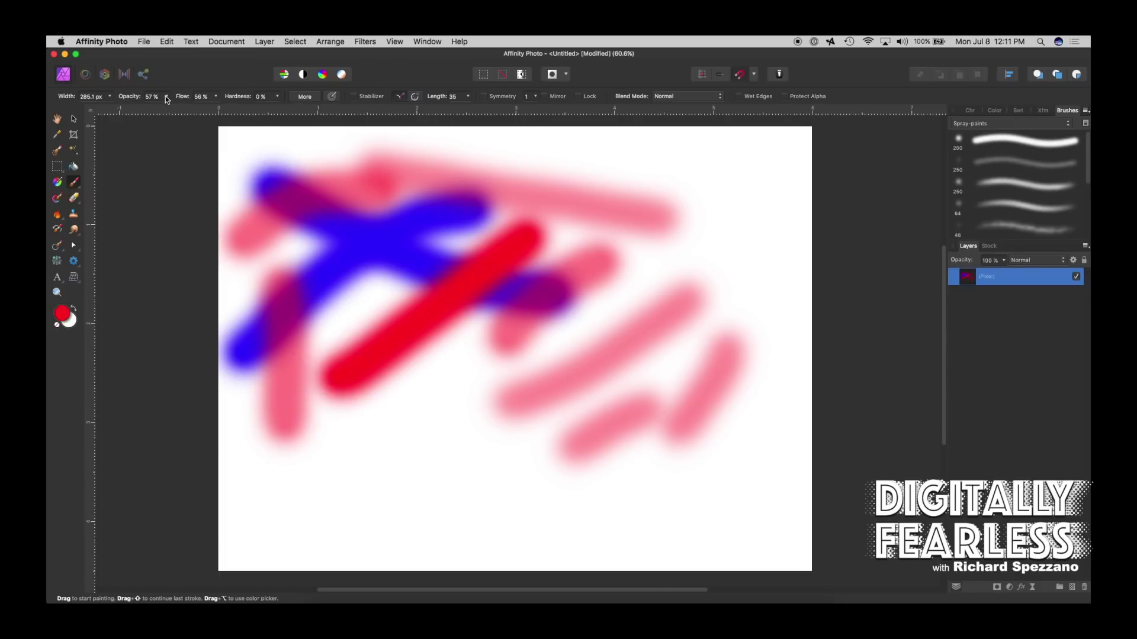
Raise brush opacity to 100% and paint three red strokes across the lower canvas
{"action": "left_click_drag", "start_coordinate": [165, 96], "coordinate": [228, 109]}
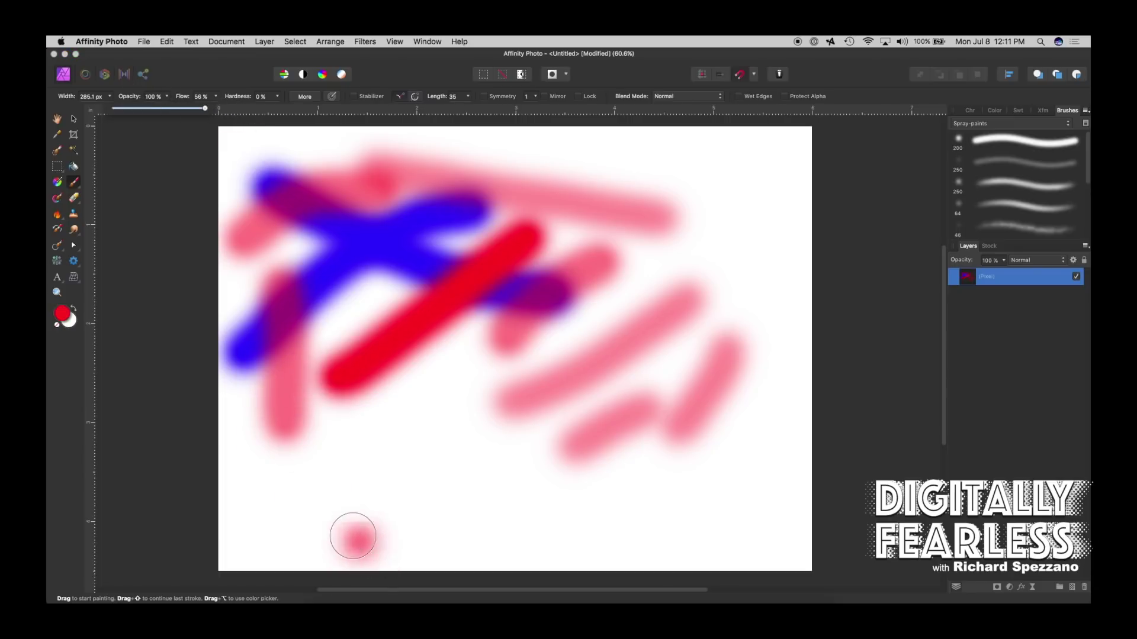
{"action": "left_click_drag", "start_coordinate": [325, 517], "coordinate": [467, 441]}
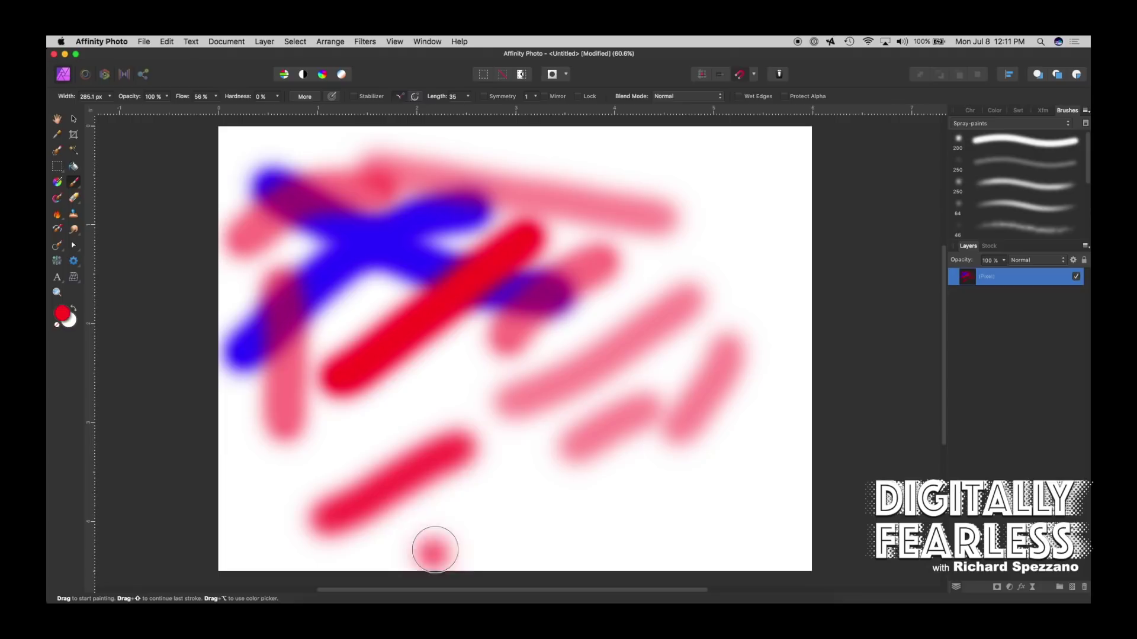
{"action": "mouse_move", "coordinate": [436, 549]}
{"action": "left_mouse_down"}
{"action": "mouse_move", "coordinate": [678, 411]}
{"action": "mouse_move", "coordinate": [694, 439]}
{"action": "left_mouse_up"}
{"action": "left_click_drag", "start_coordinate": [548, 535], "coordinate": [770, 471]}
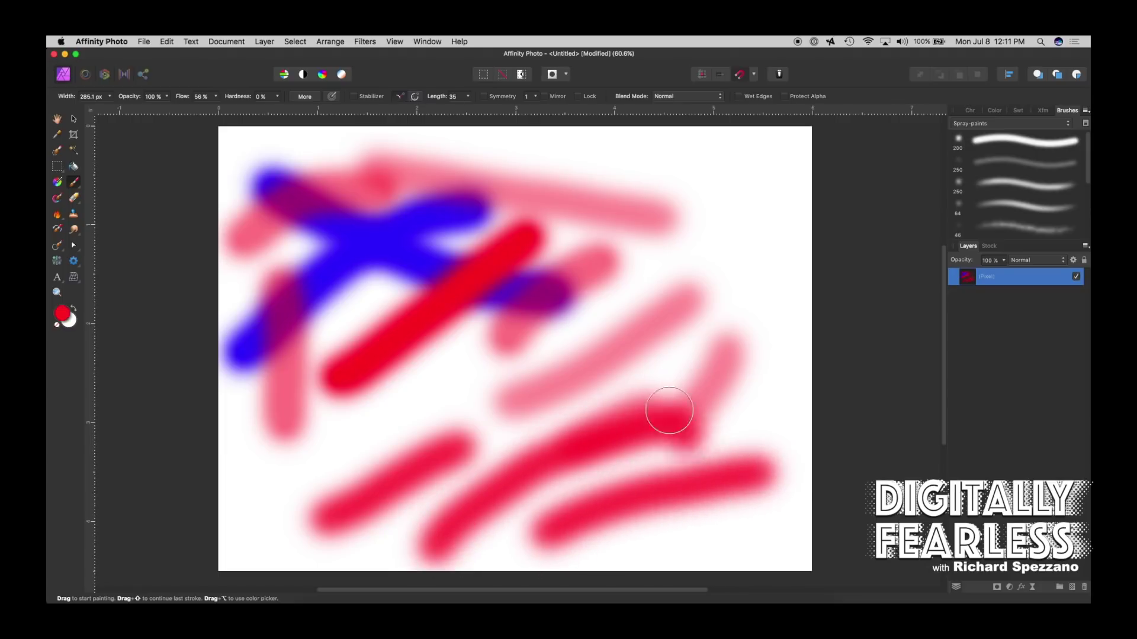
Set Flow back to 100% and paint dense red strokes over the lower area and right side
{"action": "left_click", "coordinate": [216, 97]}
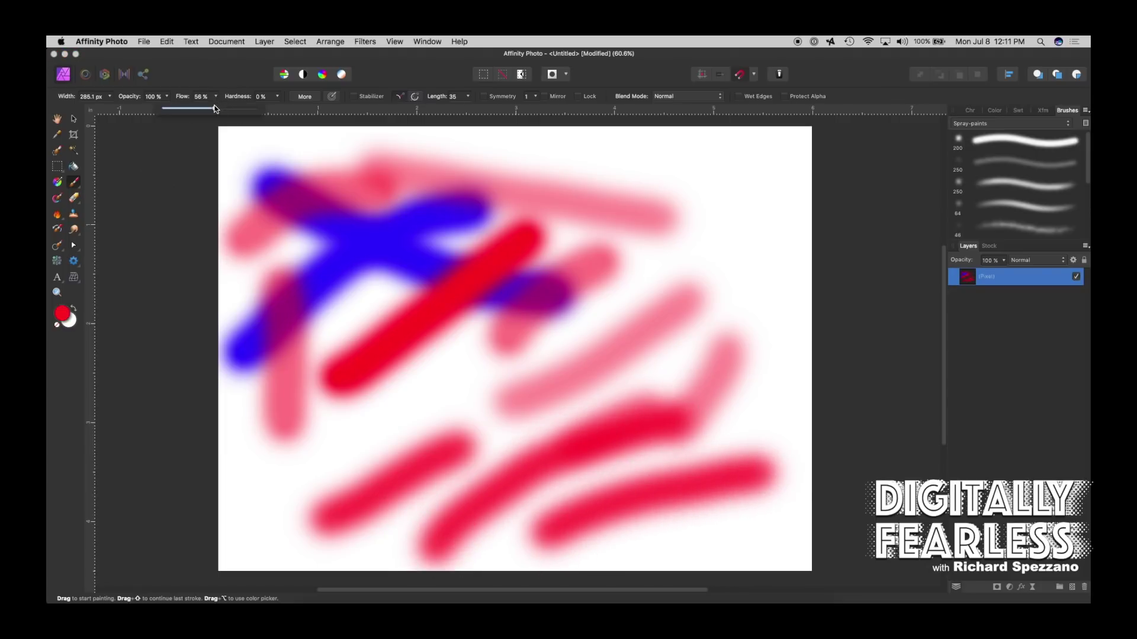
{"action": "left_click_drag", "start_coordinate": [217, 109], "coordinate": [332, 109]}
{"action": "left_click", "coordinate": [574, 549]}
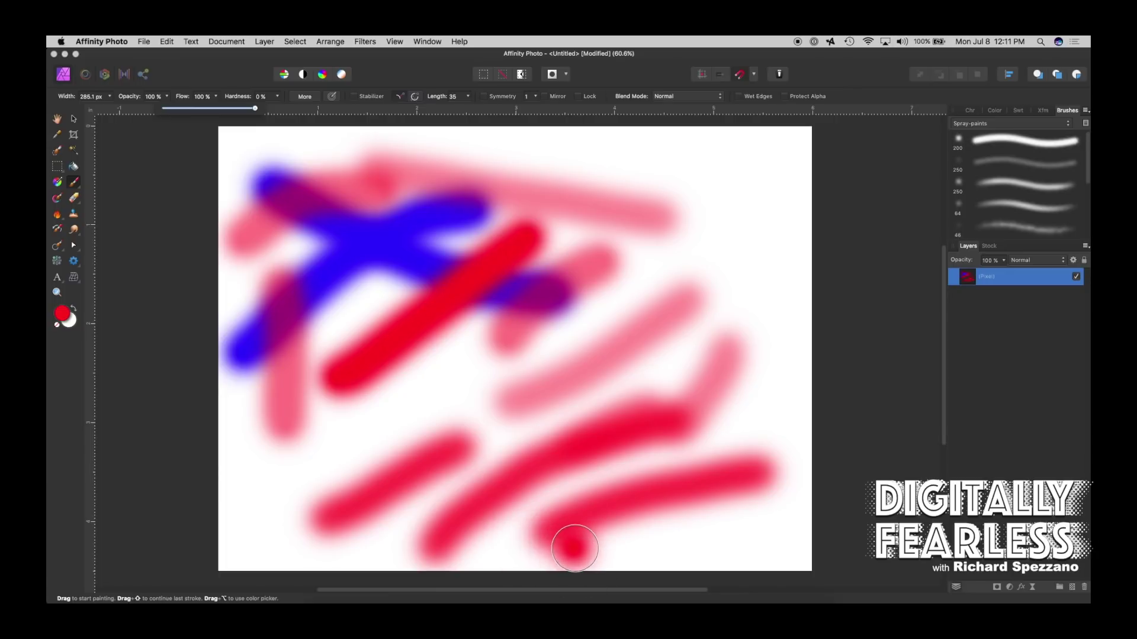
{"action": "mouse_move", "coordinate": [575, 549]}
{"action": "left_mouse_down"}
{"action": "mouse_move", "coordinate": [752, 507]}
{"action": "mouse_move", "coordinate": [736, 508]}
{"action": "left_mouse_up"}
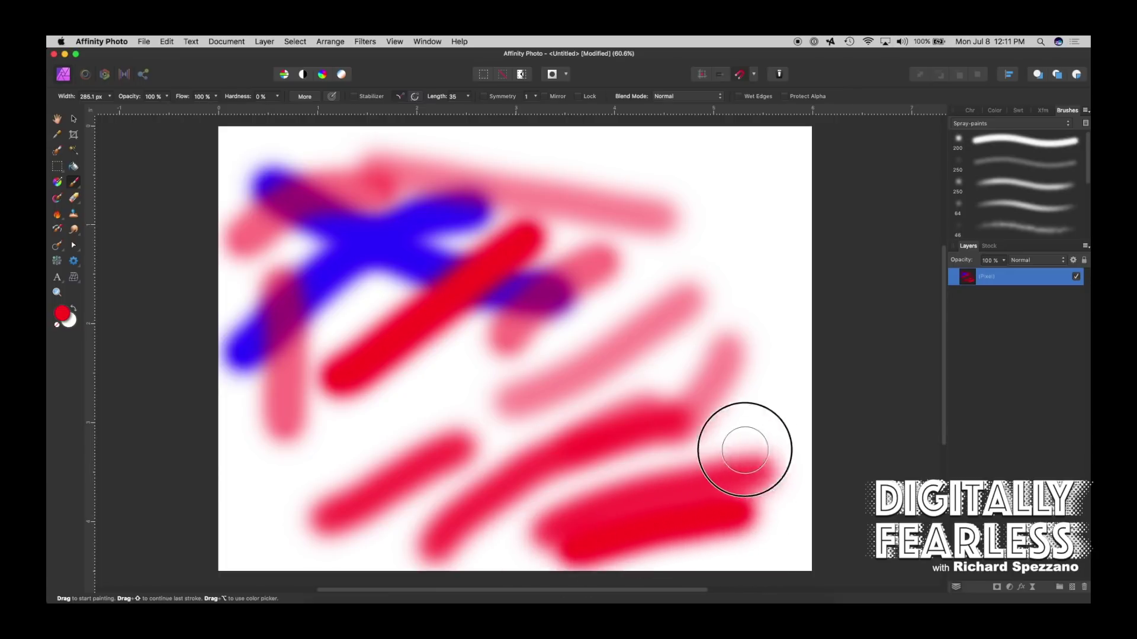
{"action": "mouse_move", "coordinate": [745, 450]}
{"action": "left_mouse_down"}
{"action": "mouse_move", "coordinate": [637, 455]}
{"action": "mouse_move", "coordinate": [512, 484]}
{"action": "mouse_move", "coordinate": [328, 473]}
{"action": "mouse_move", "coordinate": [465, 403]}
{"action": "mouse_move", "coordinate": [430, 475]}
{"action": "mouse_move", "coordinate": [326, 525]}
{"action": "left_mouse_up"}
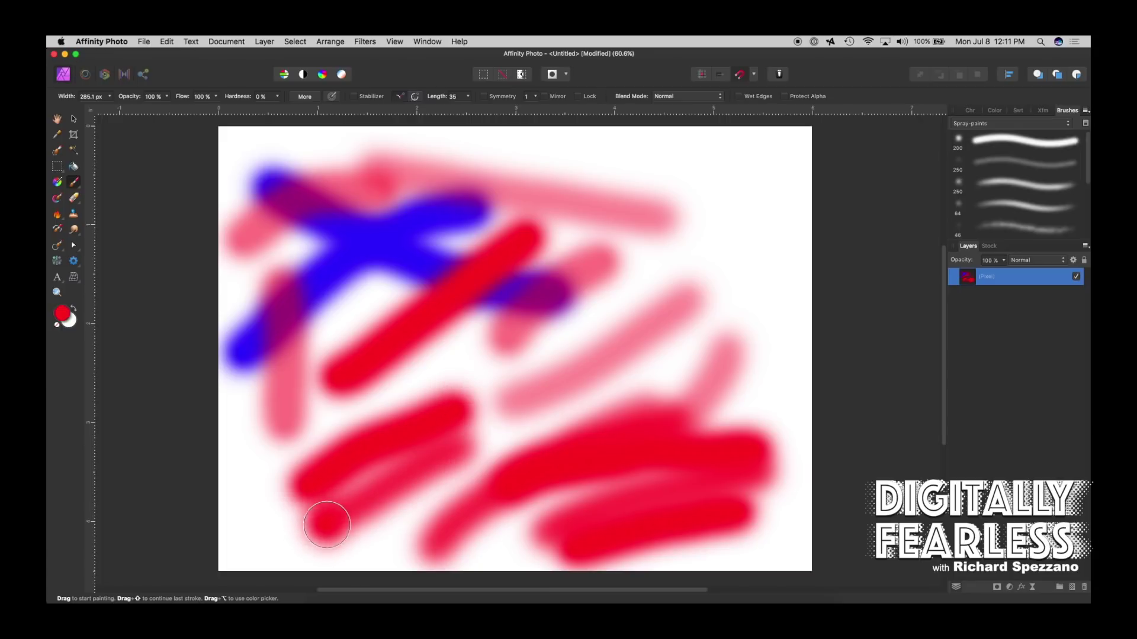
{"action": "left_click_drag", "start_coordinate": [694, 358], "coordinate": [727, 236]}
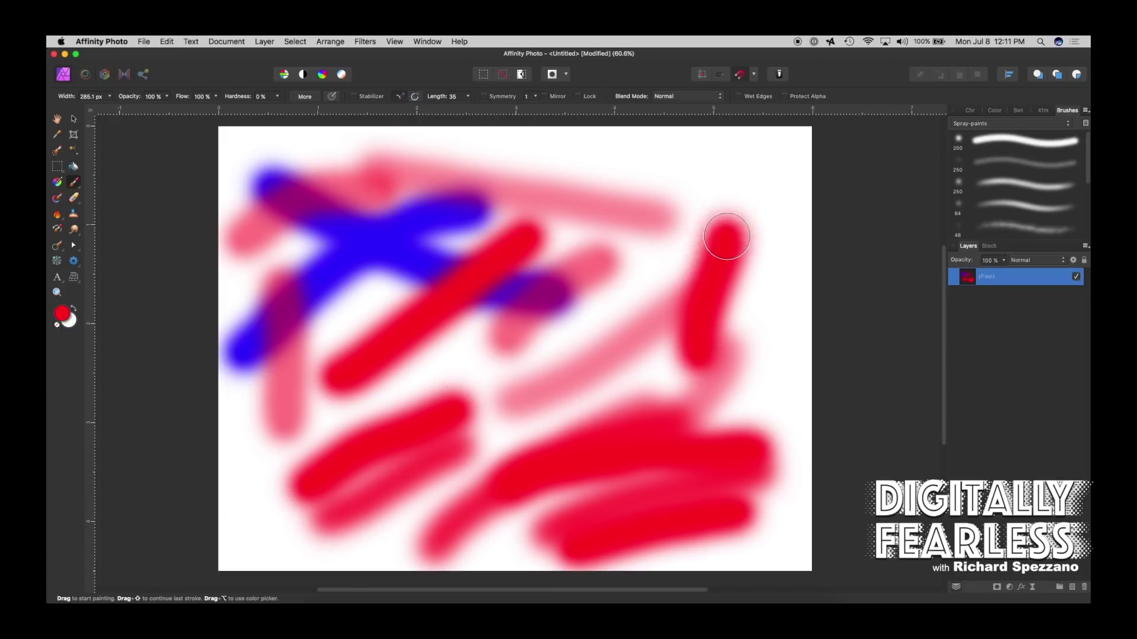
{"action": "mouse_move", "coordinate": [685, 167]}
{"action": "left_mouse_down"}
{"action": "mouse_move", "coordinate": [672, 266]}
{"action": "mouse_move", "coordinate": [649, 286]}
{"action": "left_mouse_up"}
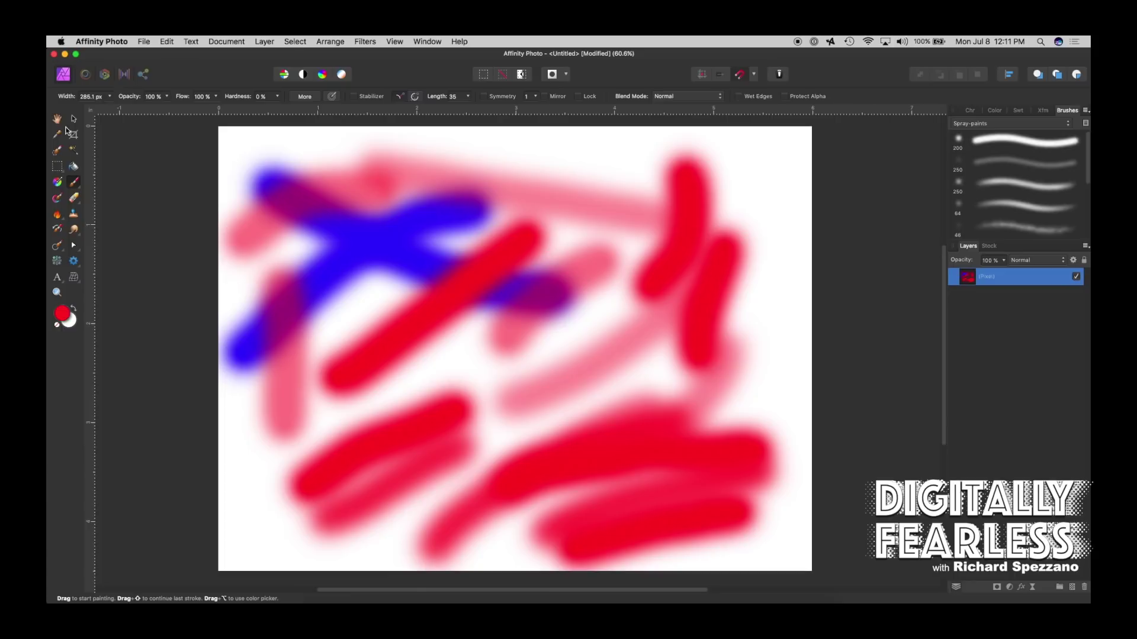
Paint a red stroke along the top and down the right, plus a dab in the blue area
{"action": "left_click", "coordinate": [215, 96]}
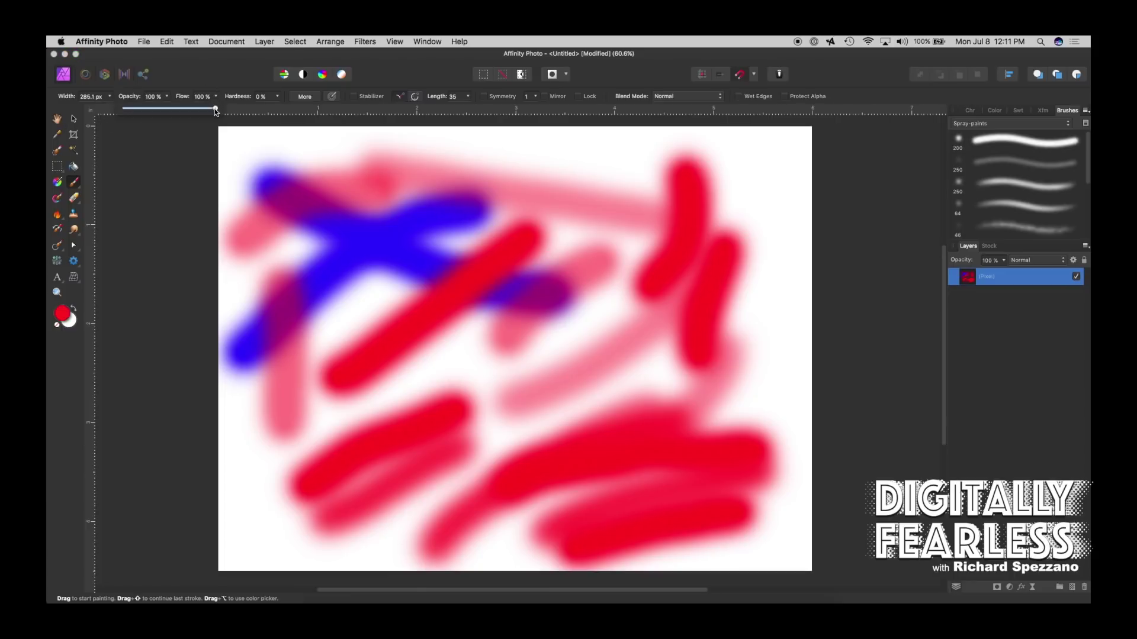
{"action": "left_click", "coordinate": [278, 97]}
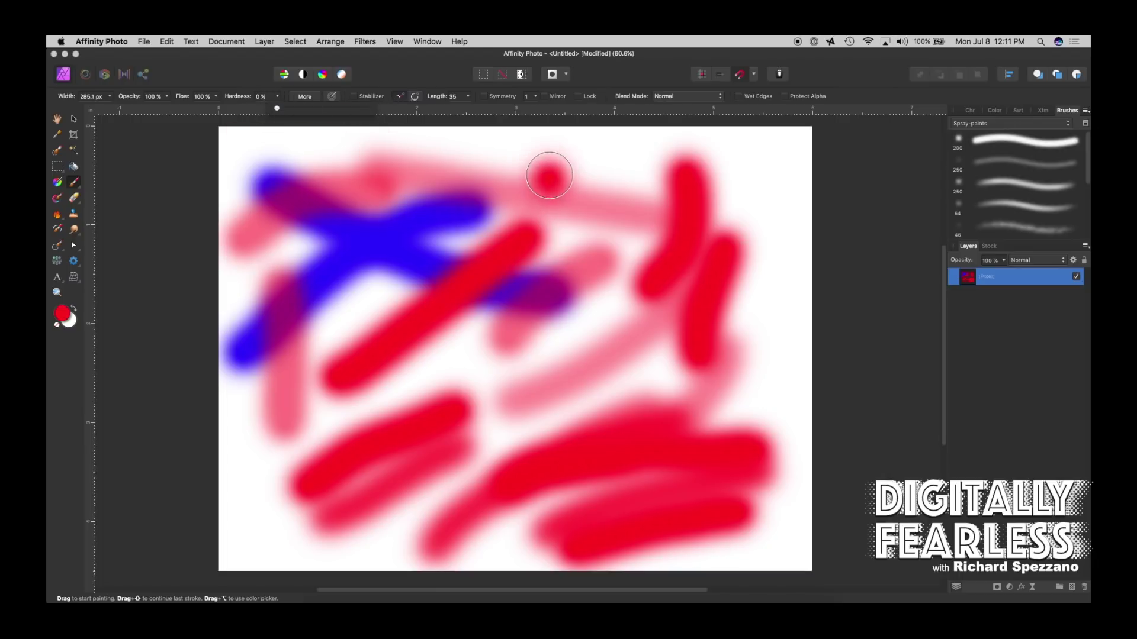
{"action": "mouse_move", "coordinate": [549, 175]}
{"action": "left_mouse_down"}
{"action": "mouse_move", "coordinate": [673, 157]}
{"action": "mouse_move", "coordinate": [754, 170]}
{"action": "mouse_move", "coordinate": [765, 242]}
{"action": "mouse_move", "coordinate": [775, 227]}
{"action": "left_mouse_up"}
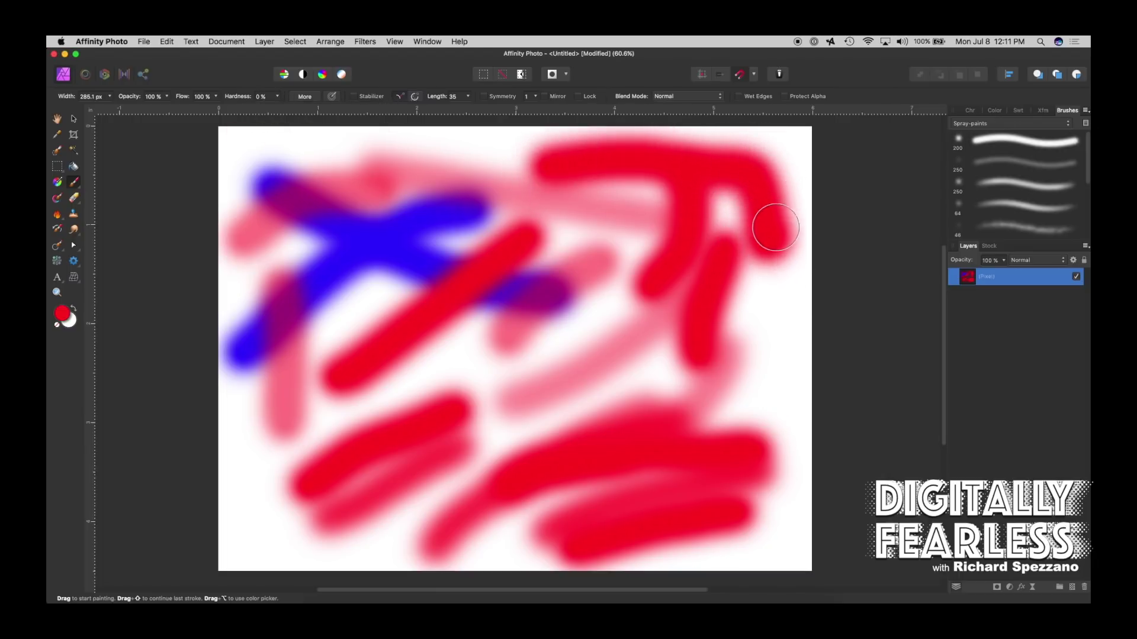
{"action": "left_click", "coordinate": [385, 273]}
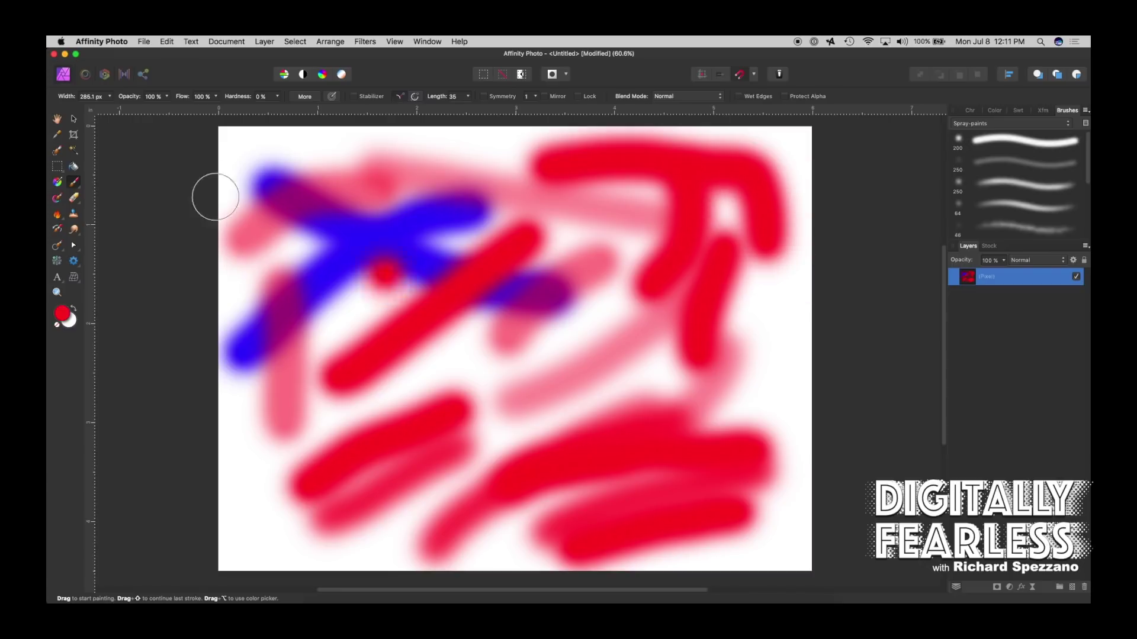
Undo the stray dab, set brush hardness to 100%, and paint a hard-edged red zigzag
{"action": "key", "text": "super+z"}
{"action": "left_click", "coordinate": [278, 97]}
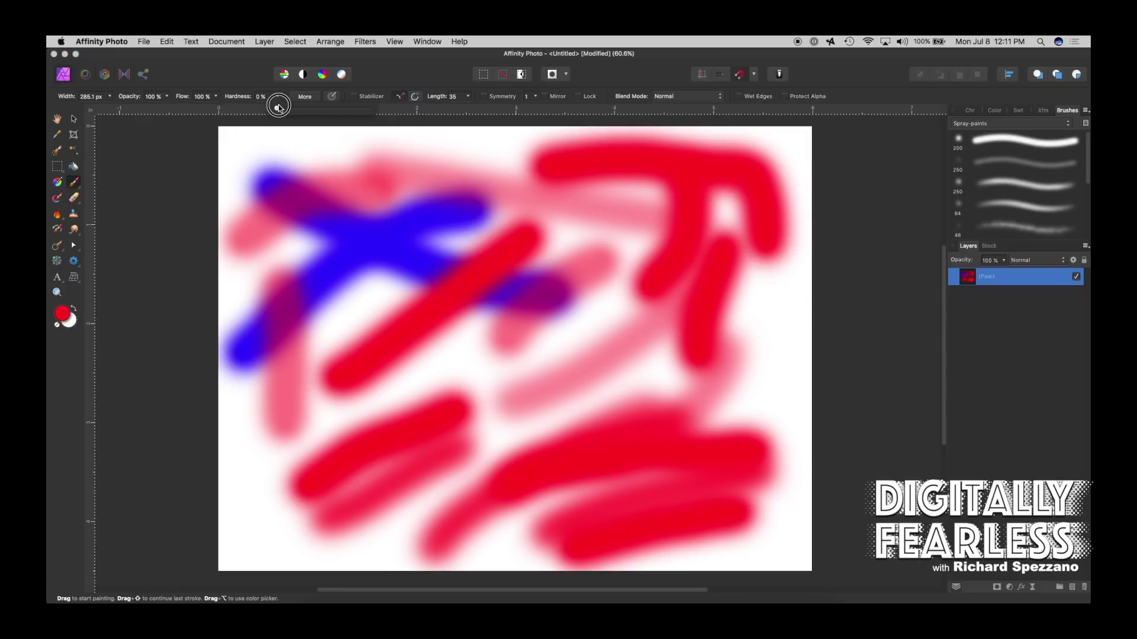
{"action": "left_click_drag", "start_coordinate": [274, 108], "coordinate": [367, 109]}
{"action": "mouse_move", "coordinate": [478, 167]}
{"action": "left_mouse_down"}
{"action": "mouse_move", "coordinate": [577, 181]}
{"action": "mouse_move", "coordinate": [579, 242]}
{"action": "mouse_move", "coordinate": [521, 355]}
{"action": "mouse_move", "coordinate": [583, 375]}
{"action": "mouse_move", "coordinate": [675, 356]}
{"action": "mouse_move", "coordinate": [673, 325]}
{"action": "left_mouse_up"}
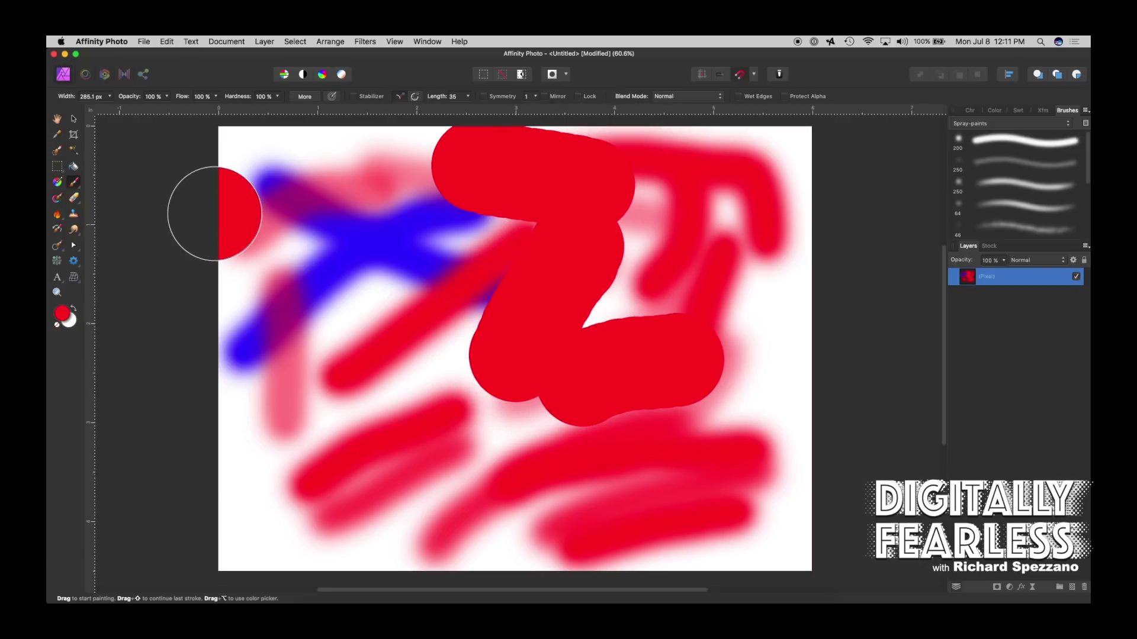
Reset brush hardness to 0% and select the painted pixel layer
{"action": "left_click", "coordinate": [278, 97]}
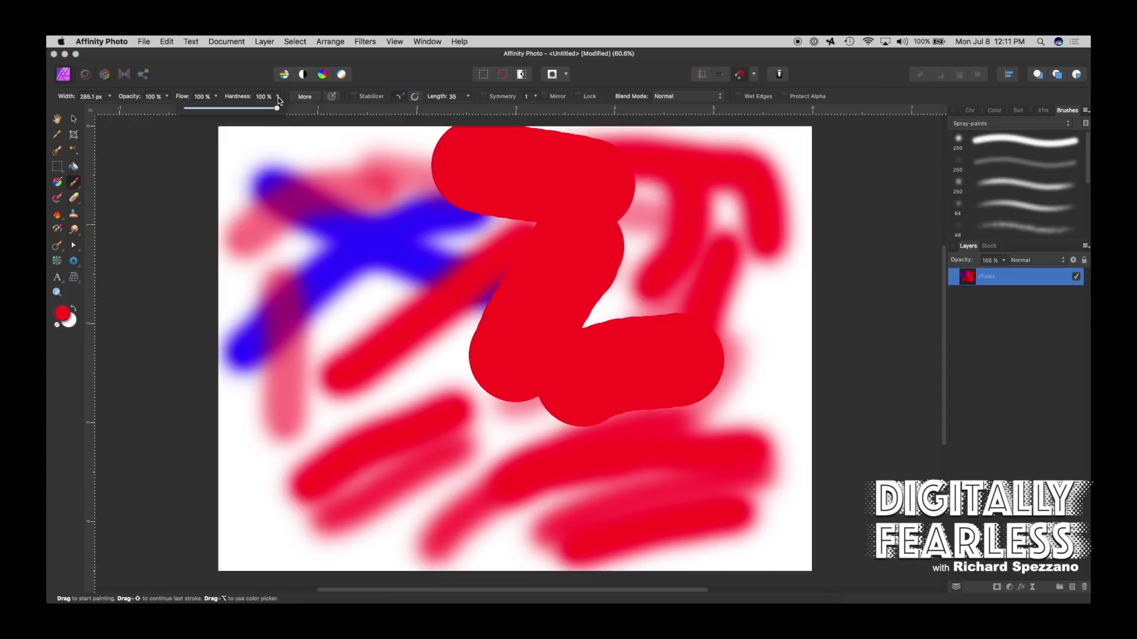
{"action": "left_click_drag", "start_coordinate": [272, 108], "coordinate": [229, 109]}
{"action": "left_click_drag", "start_coordinate": [159, 123], "coordinate": [65, 127]}
{"action": "left_click", "coordinate": [72, 120]}
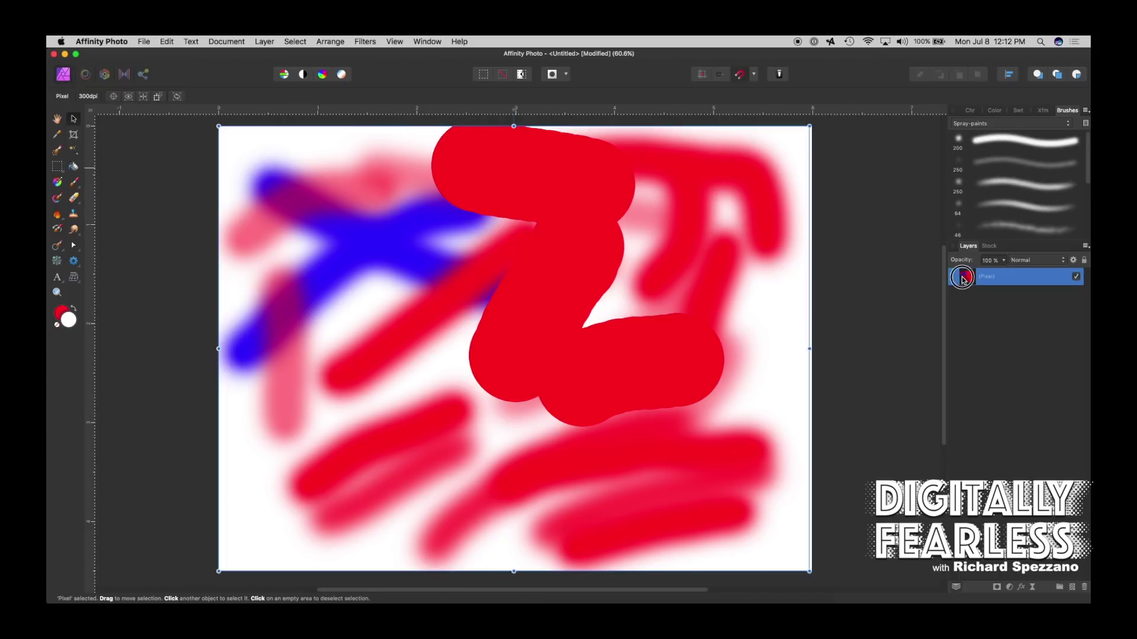
Delete the painted pixel layer and paint a fresh soft red stroke on the blank canvas
{"action": "key", "text": "Delete"}
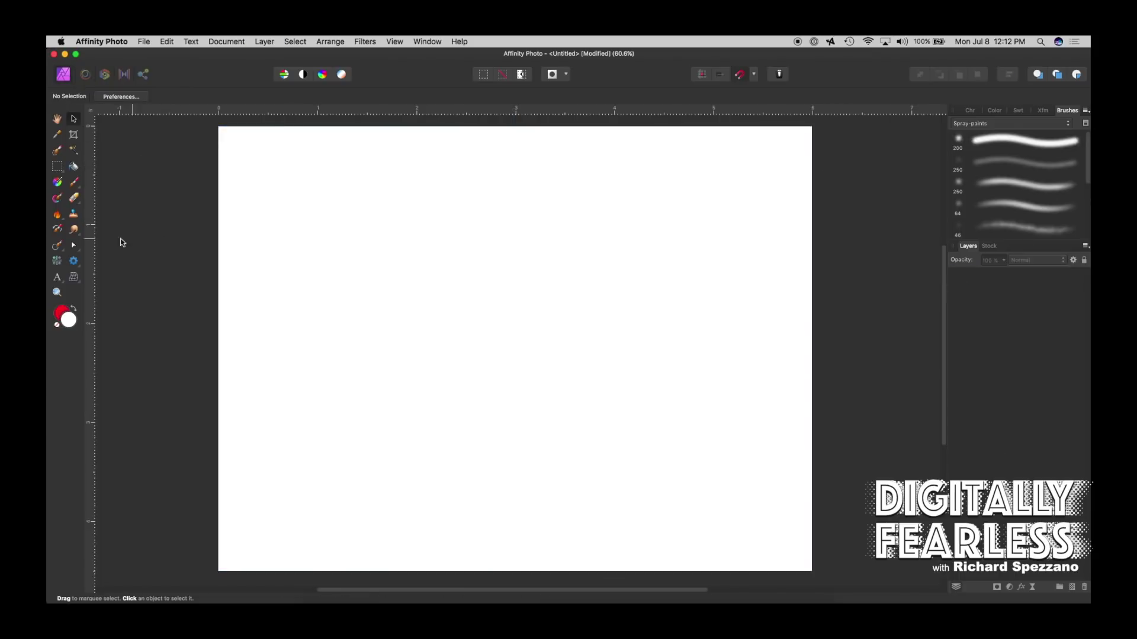
{"action": "left_click", "coordinate": [74, 182]}
{"action": "left_click_drag", "start_coordinate": [256, 192], "coordinate": [521, 223]}
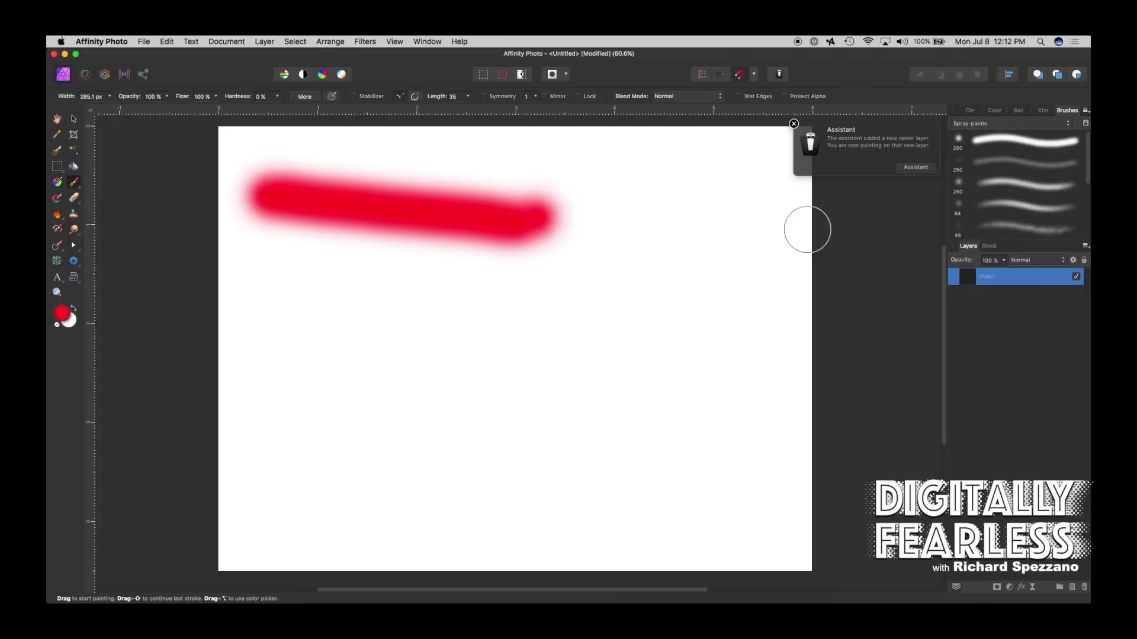
{"action": "left_click", "coordinate": [75, 119]}
{"action": "left_click", "coordinate": [74, 183]}
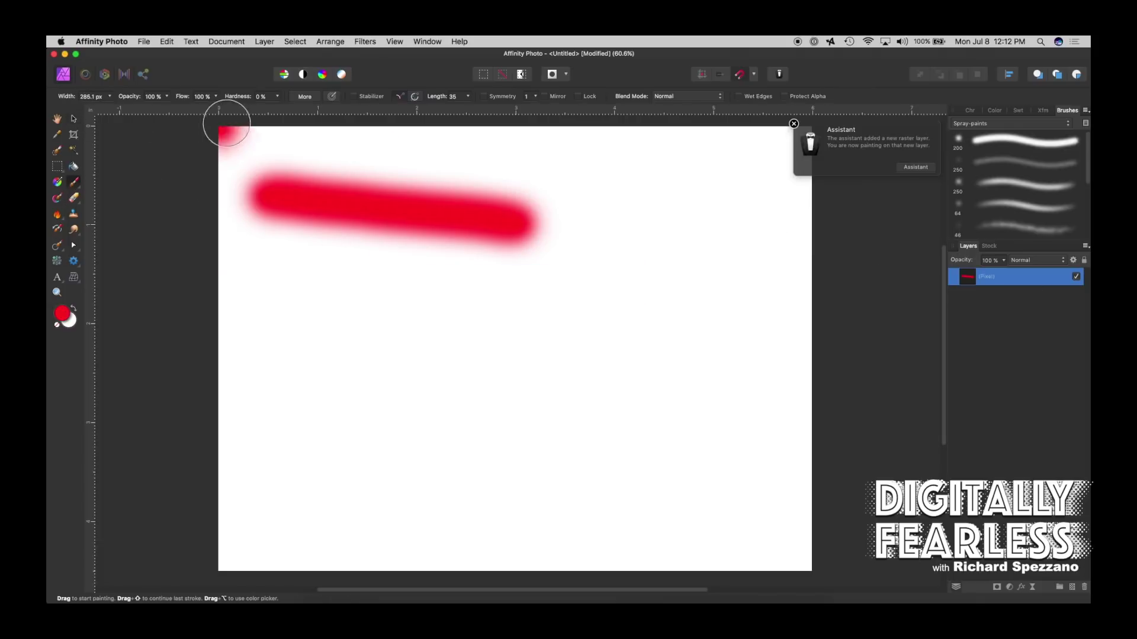
In the Brush dialog's Dynamics, set luminosity jitter to 86% and shape jitter to 63%, then test-paint
{"action": "left_click", "coordinate": [305, 97]}
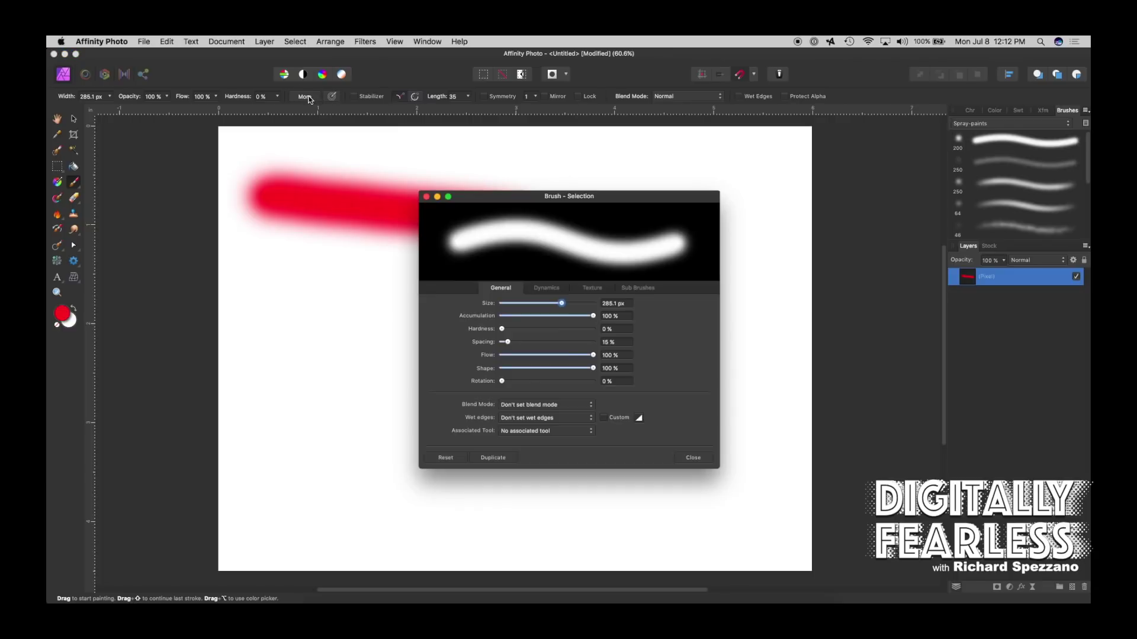
{"action": "left_click_drag", "start_coordinate": [470, 197], "coordinate": [567, 183]}
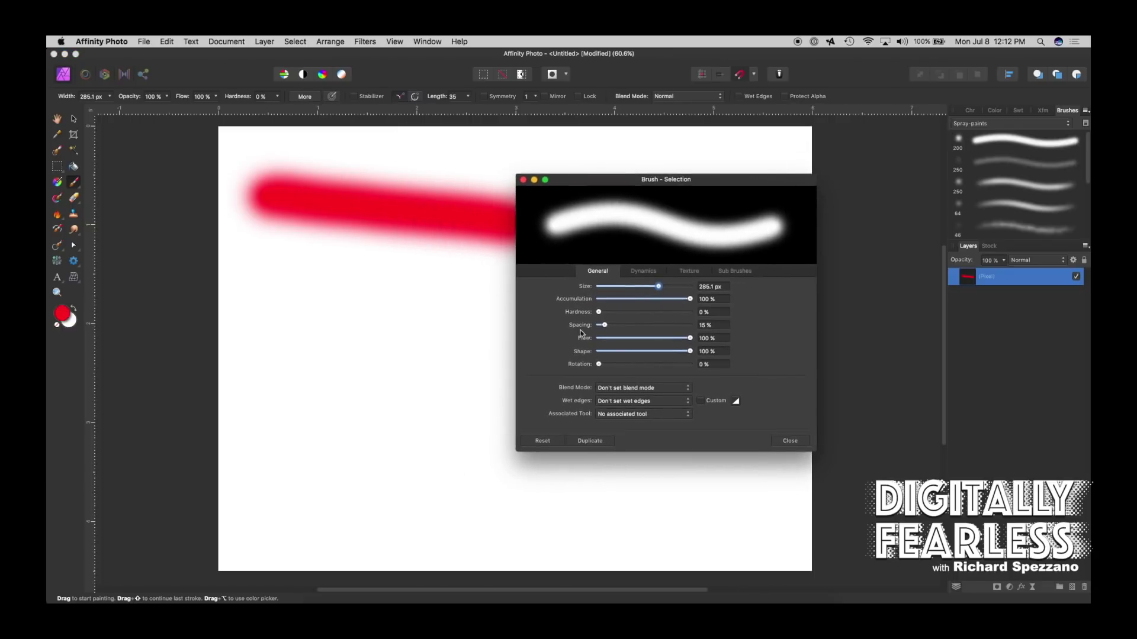
{"action": "left_click", "coordinate": [644, 271]}
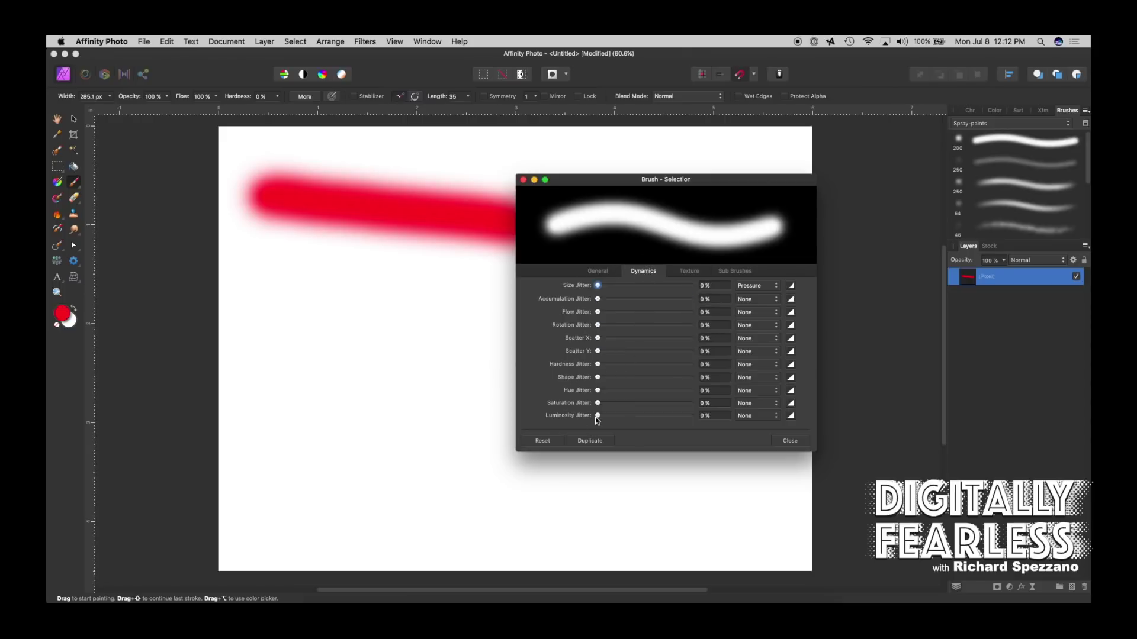
{"action": "left_click_drag", "start_coordinate": [598, 416], "coordinate": [678, 417]}
{"action": "mouse_move", "coordinate": [329, 339]}
{"action": "left_mouse_down"}
{"action": "mouse_move", "coordinate": [420, 302]}
{"action": "mouse_move", "coordinate": [475, 330]}
{"action": "mouse_move", "coordinate": [423, 415]}
{"action": "mouse_move", "coordinate": [326, 435]}
{"action": "mouse_move", "coordinate": [282, 477]}
{"action": "left_mouse_up"}
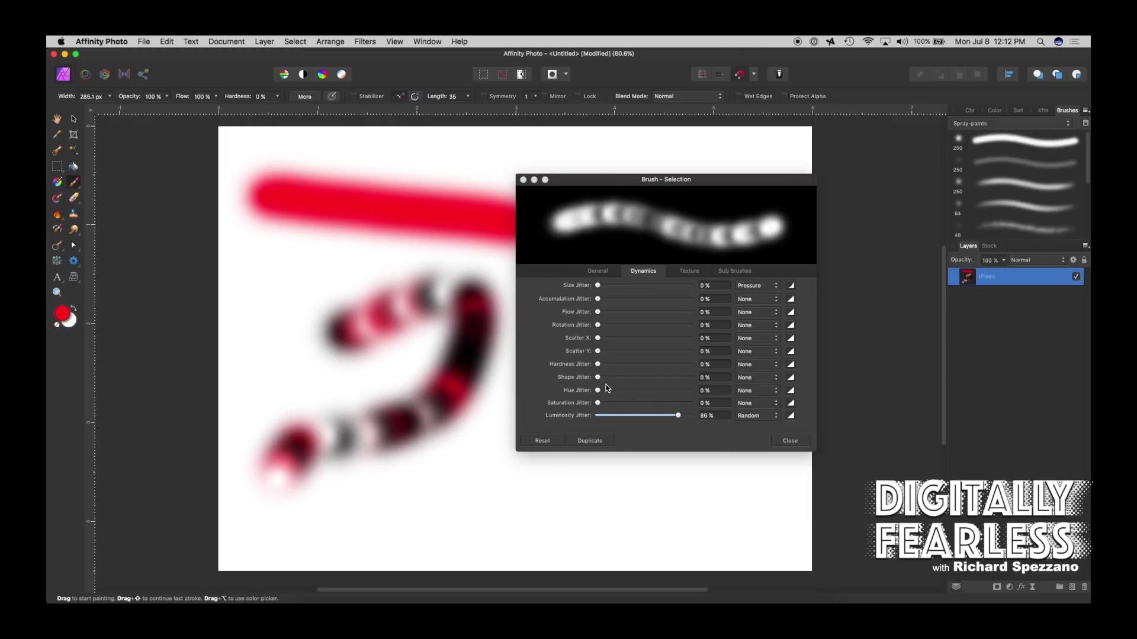
{"action": "left_click_drag", "start_coordinate": [597, 379], "coordinate": [656, 372]}
{"action": "left_click_drag", "start_coordinate": [311, 259], "coordinate": [444, 401]}
Reset shape and luminosity jitter to 0% and close the brush settings
{"action": "left_click_drag", "start_coordinate": [656, 378], "coordinate": [562, 385]}
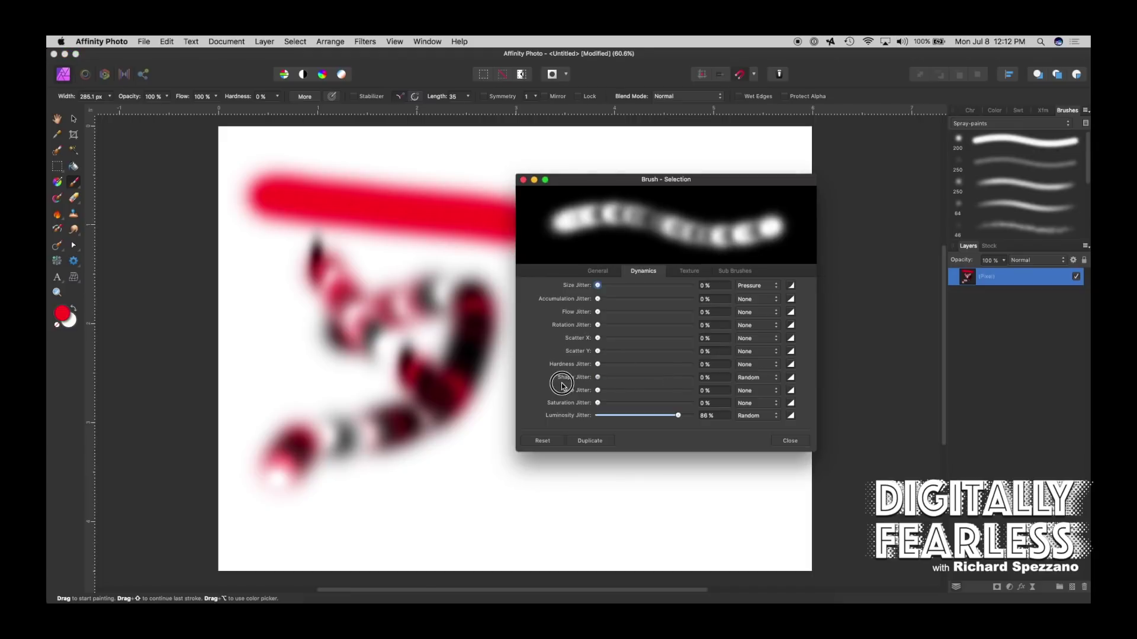
{"action": "left_click_drag", "start_coordinate": [679, 416], "coordinate": [565, 421]}
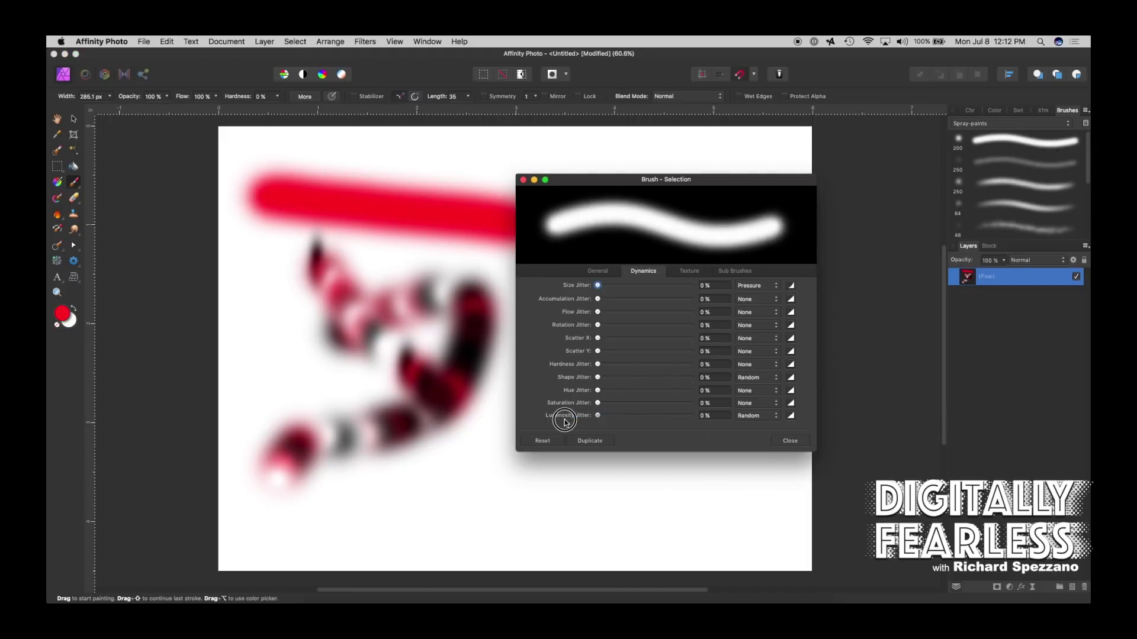
{"action": "left_click", "coordinate": [523, 182]}
Paint a long angled stroke, shrink the brush to 107.5 px, and paint two horizontal red strokes
{"action": "mouse_move", "coordinate": [558, 229]}
{"action": "left_mouse_down"}
{"action": "mouse_move", "coordinate": [534, 333]}
{"action": "mouse_move", "coordinate": [488, 374]}
{"action": "left_mouse_up"}
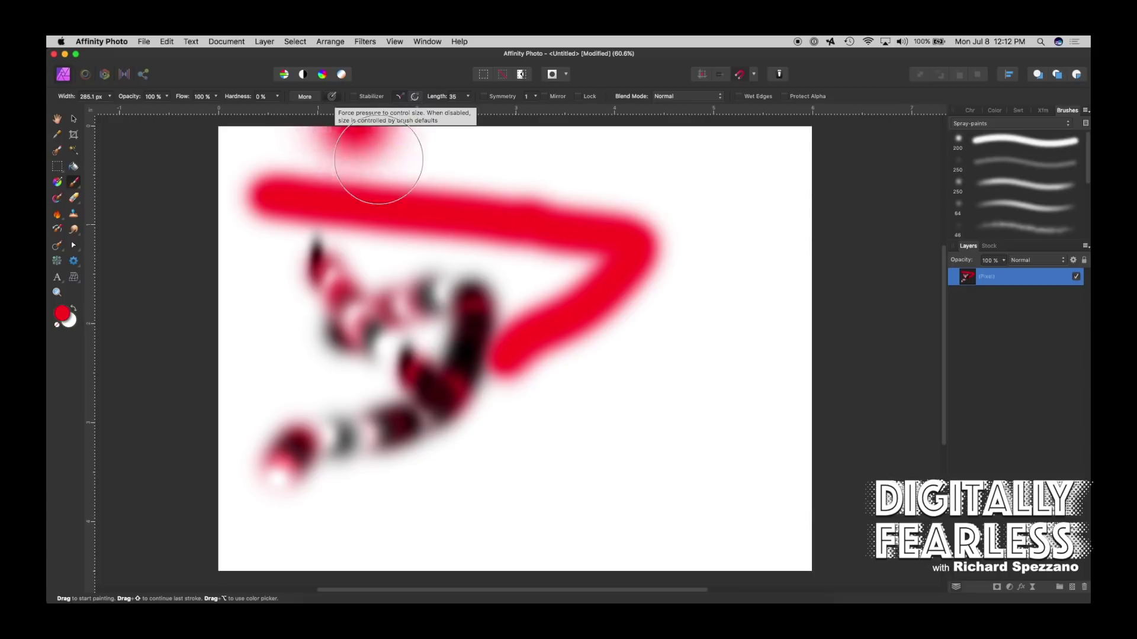
{"action": "key", "text": "bracketleft"}
{"action": "key", "text": "bracketleft"}
{"action": "key", "text": "bracketleft"}
{"action": "key", "text": "bracketleft"}
{"action": "left_click", "coordinate": [556, 145]}
{"action": "left_click_drag", "start_coordinate": [570, 170], "coordinate": [684, 170]}
{"action": "key", "text": "super+z"}
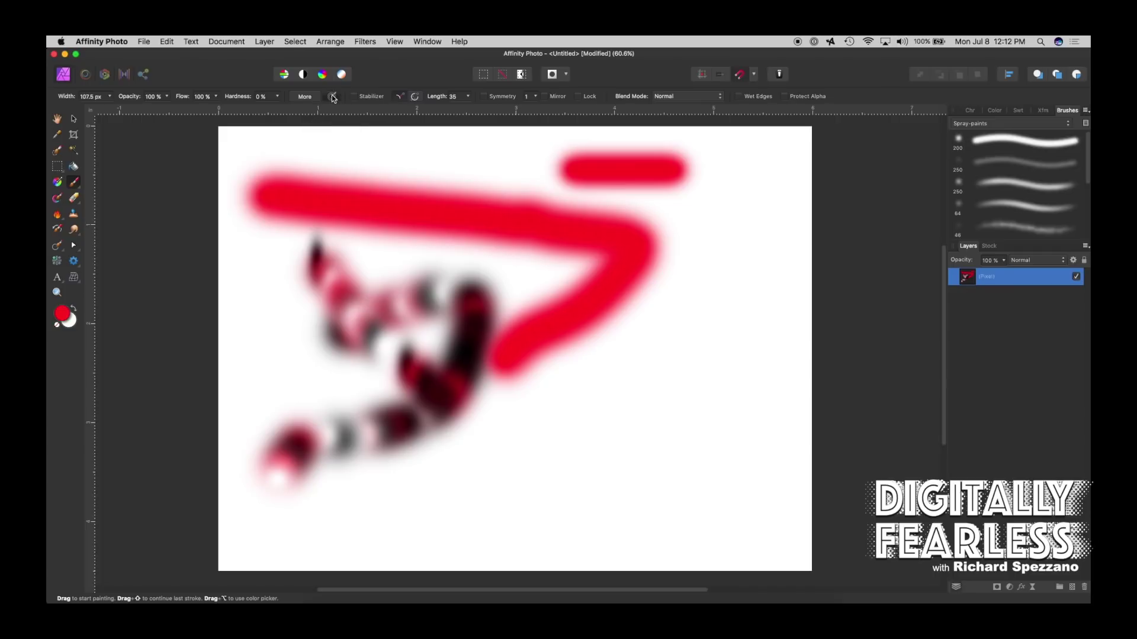
{"action": "left_click_drag", "start_coordinate": [619, 197], "coordinate": [751, 197]}
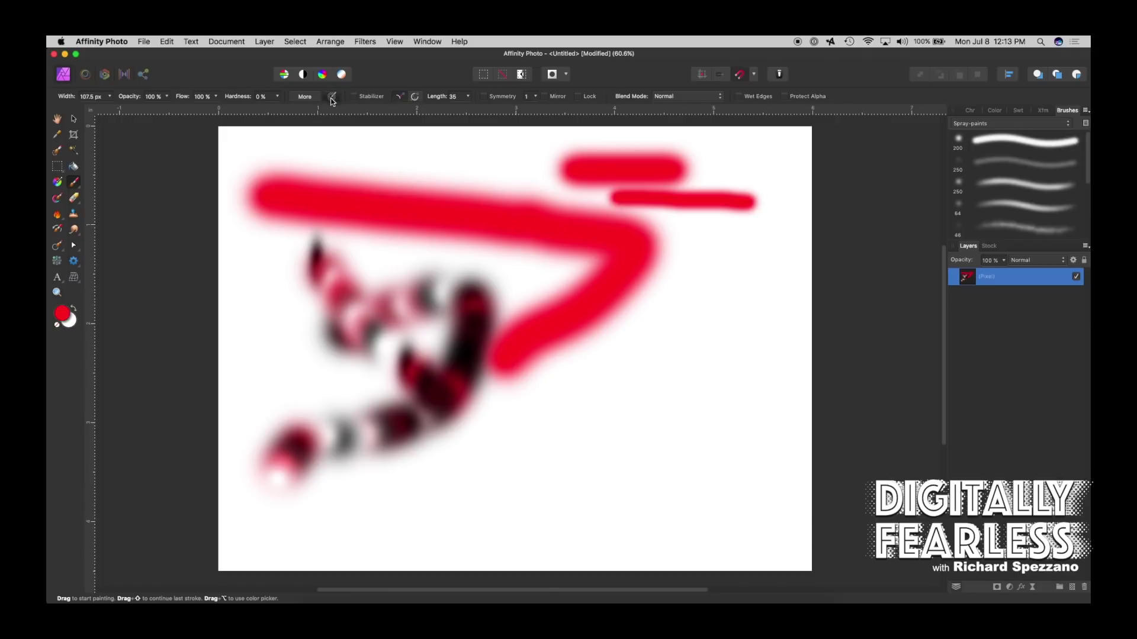
Paint a red stroke along the top, a dab, and a squiggle down the right side
{"action": "left_click_drag", "start_coordinate": [358, 140], "coordinate": [526, 167]}
{"action": "left_click", "coordinate": [695, 257]}
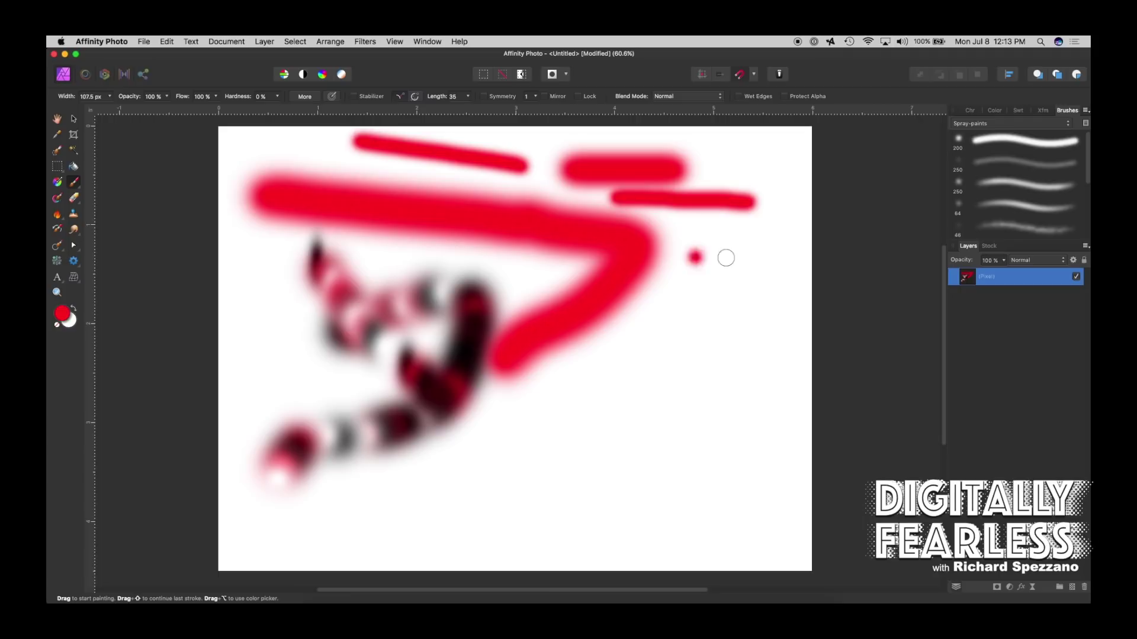
{"action": "mouse_move", "coordinate": [768, 145]}
{"action": "left_mouse_down"}
{"action": "mouse_move", "coordinate": [779, 228]}
{"action": "mouse_move", "coordinate": [680, 311]}
{"action": "mouse_move", "coordinate": [695, 227]}
{"action": "mouse_move", "coordinate": [616, 237]}
{"action": "left_mouse_up"}
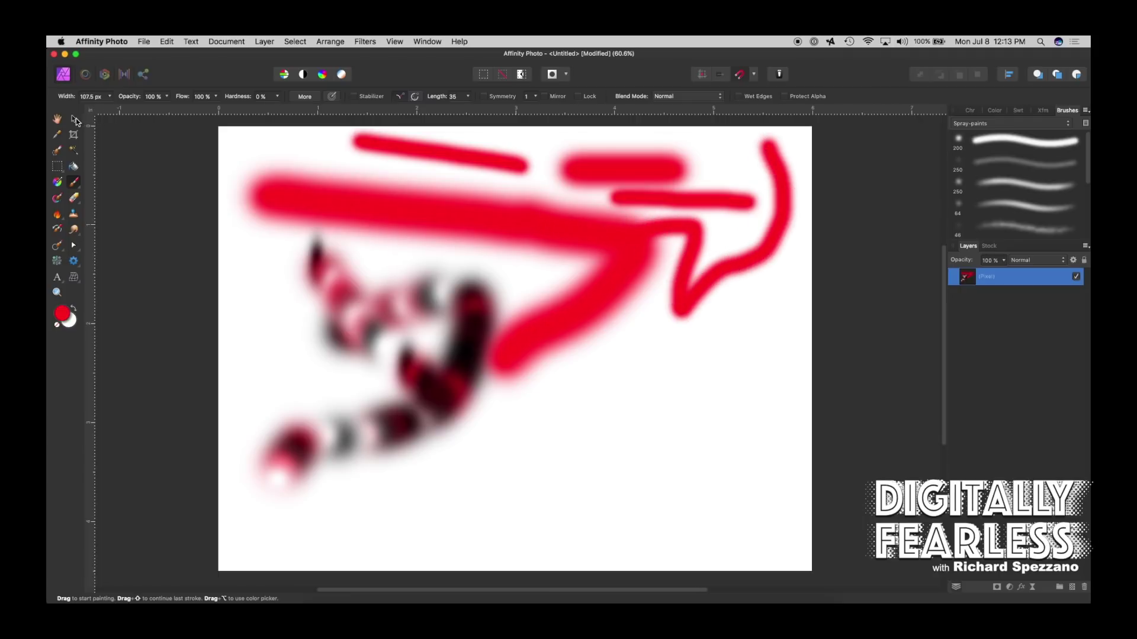
Delete the painted pixel layer to clear the canvas
{"action": "left_click", "coordinate": [58, 168]}
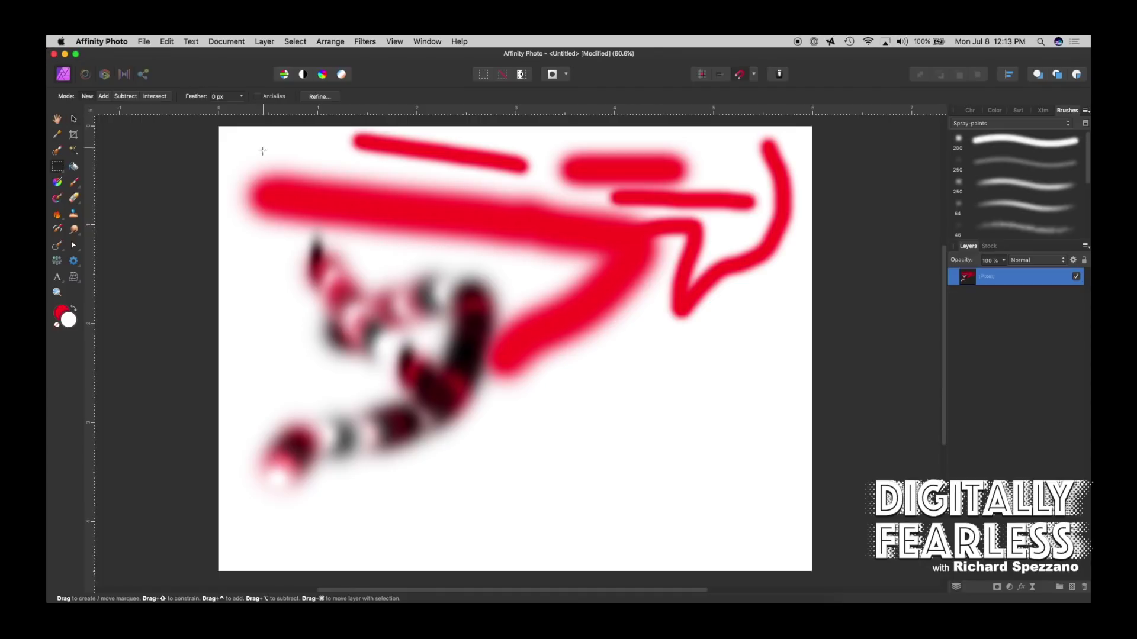
{"action": "left_click", "coordinate": [74, 120]}
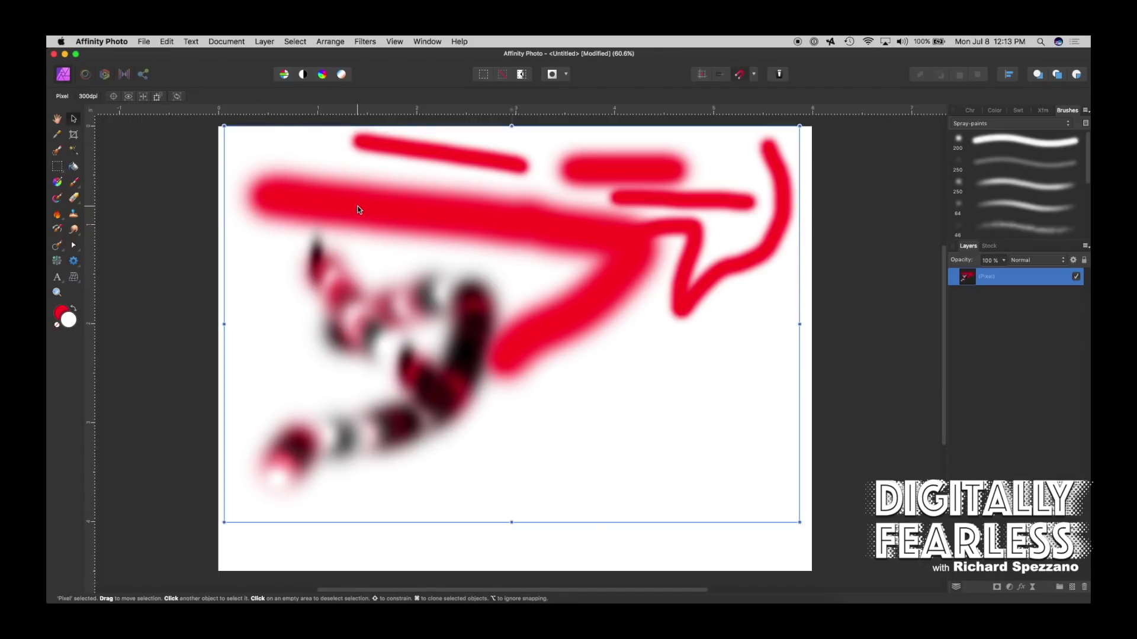
{"action": "key", "text": "Delete"}
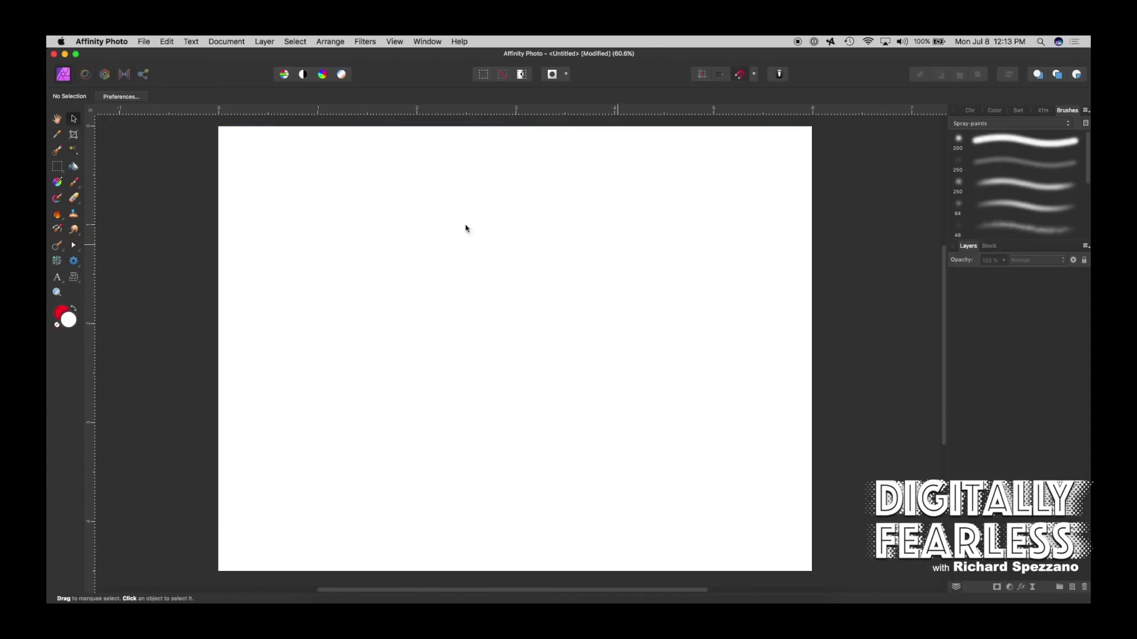
Paint a short red line near the top left and a hook-shaped red stroke below it
{"action": "left_click", "coordinate": [79, 182]}
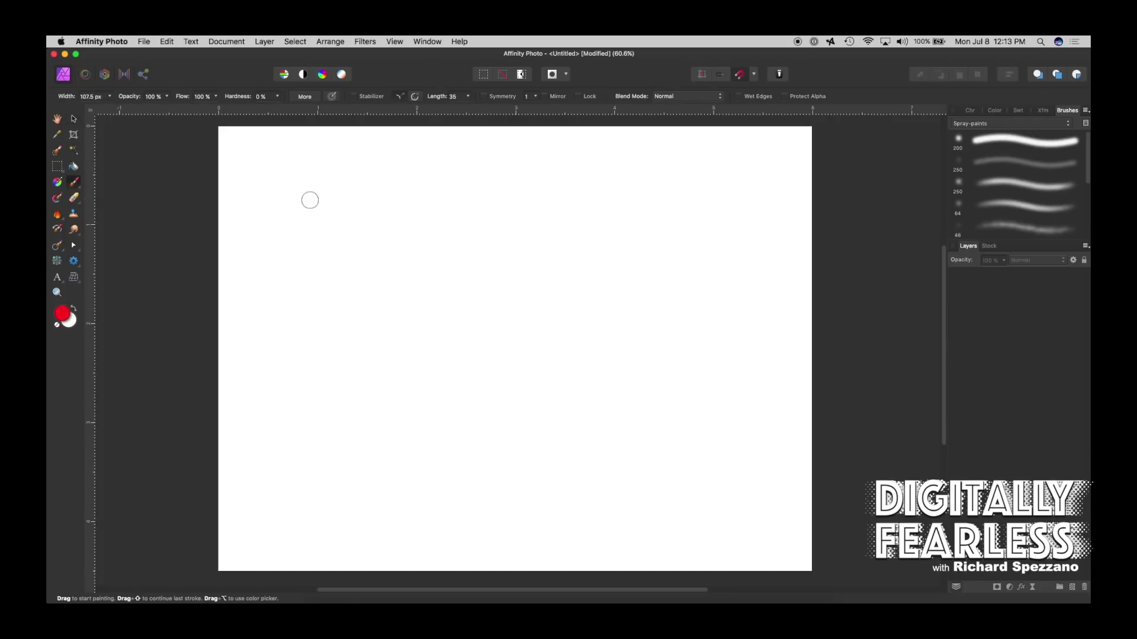
{"action": "left_click_drag", "start_coordinate": [285, 193], "coordinate": [421, 197]}
{"action": "left_click", "coordinate": [74, 120]}
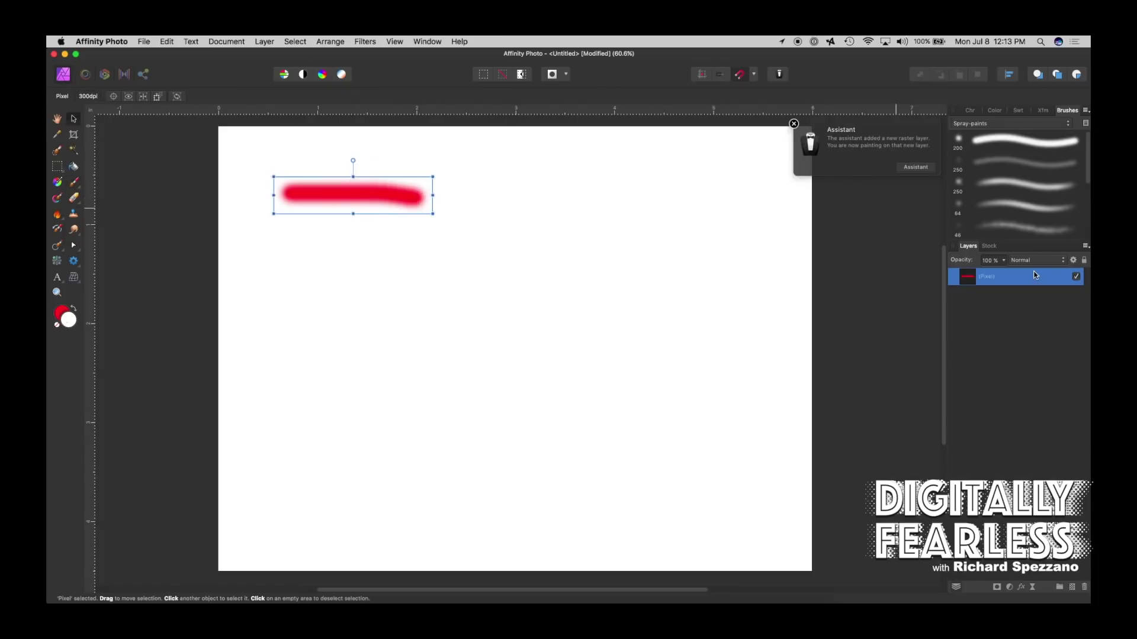
{"action": "left_click", "coordinate": [74, 182]}
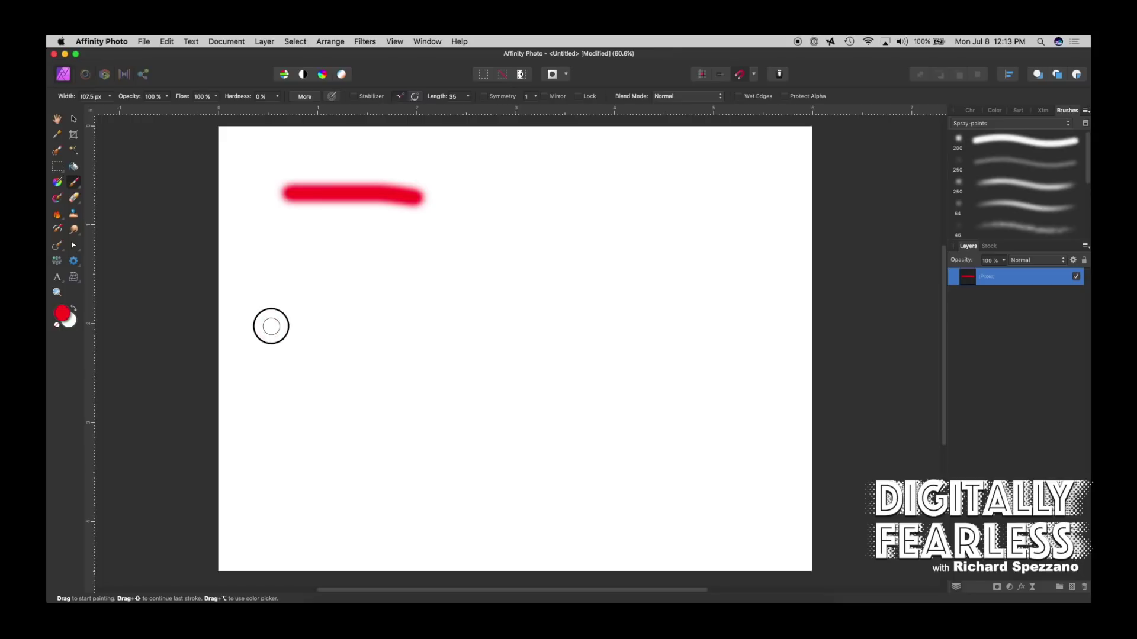
{"action": "mouse_move", "coordinate": [269, 326]}
{"action": "left_mouse_down"}
{"action": "mouse_move", "coordinate": [289, 303]}
{"action": "mouse_move", "coordinate": [427, 281]}
{"action": "mouse_move", "coordinate": [466, 368]}
{"action": "mouse_move", "coordinate": [418, 419]}
{"action": "mouse_move", "coordinate": [417, 446]}
{"action": "mouse_move", "coordinate": [492, 463]}
{"action": "left_mouse_up"}
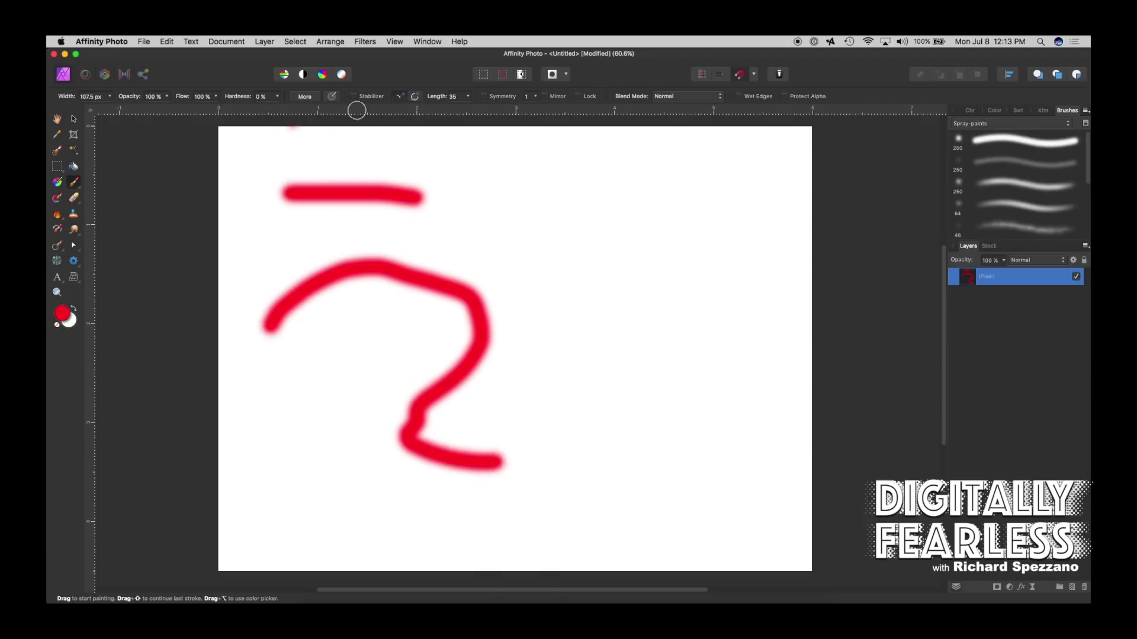
Enable the stabilizer at length 50.8, paint curves, then use Window mode for more loops
{"action": "left_click", "coordinate": [353, 96]}
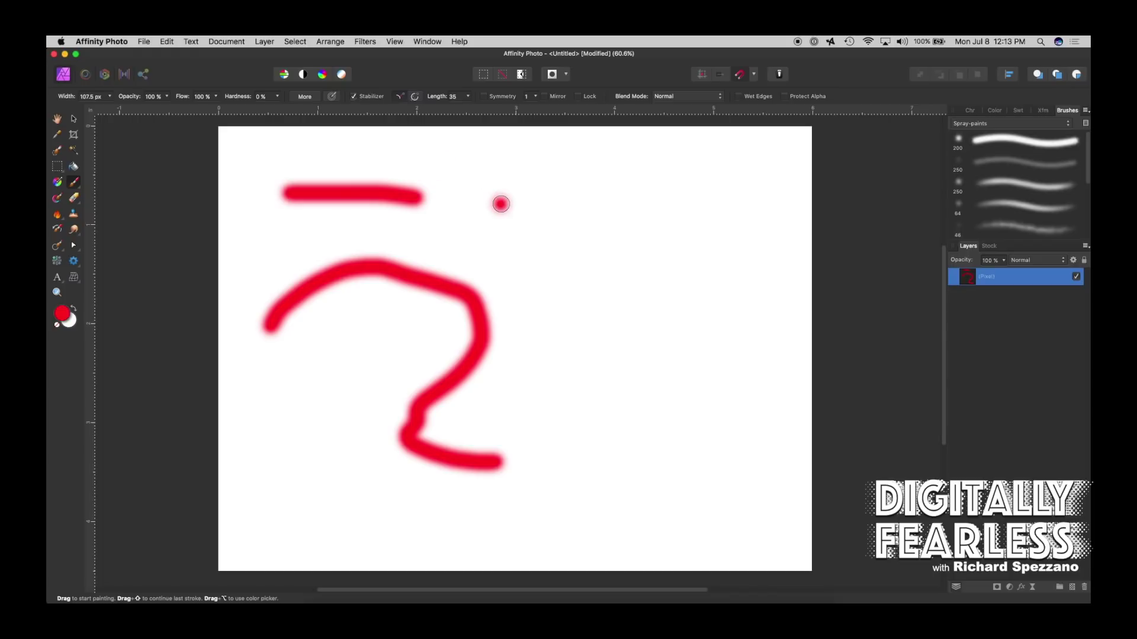
{"action": "mouse_move", "coordinate": [474, 199]}
{"action": "left_mouse_down"}
{"action": "mouse_move", "coordinate": [562, 195]}
{"action": "mouse_move", "coordinate": [685, 252]}
{"action": "mouse_move", "coordinate": [722, 306]}
{"action": "mouse_move", "coordinate": [614, 335]}
{"action": "mouse_move", "coordinate": [589, 354]}
{"action": "mouse_move", "coordinate": [604, 390]}
{"action": "mouse_move", "coordinate": [631, 399]}
{"action": "mouse_move", "coordinate": [670, 394]}
{"action": "mouse_move", "coordinate": [697, 369]}
{"action": "left_mouse_up"}
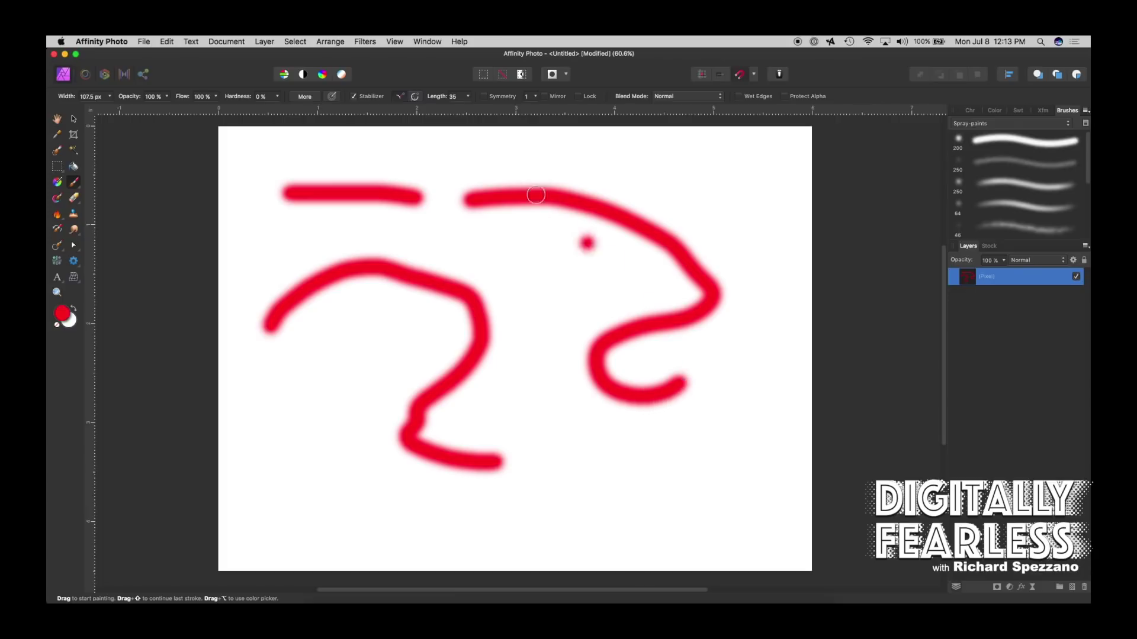
{"action": "left_click", "coordinate": [467, 97]}
{"action": "left_click_drag", "start_coordinate": [467, 110], "coordinate": [480, 108]}
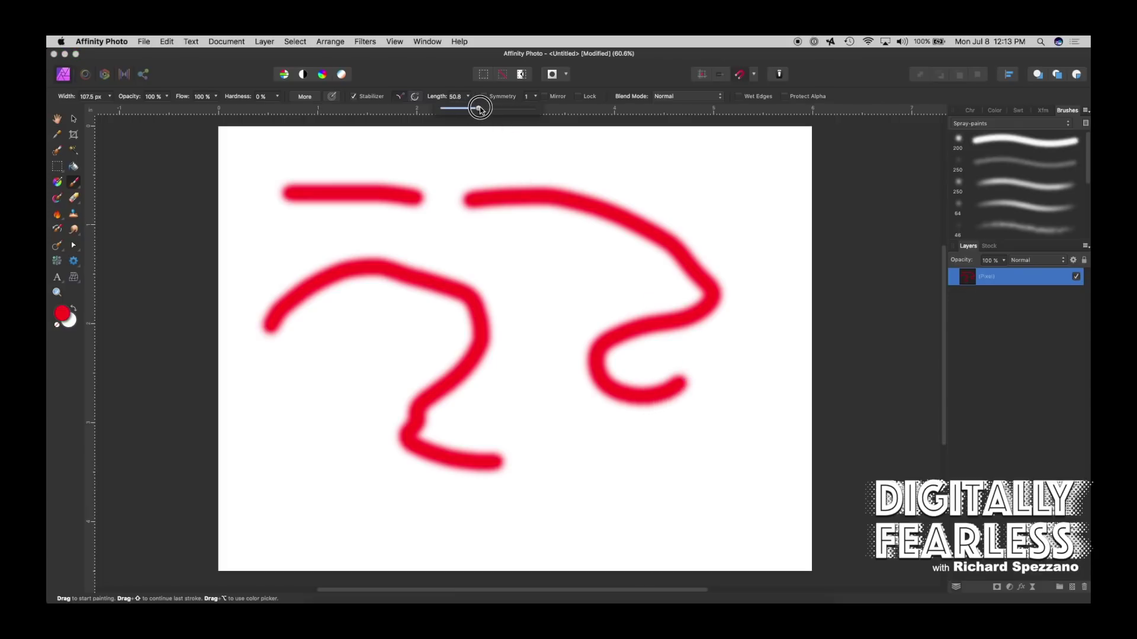
{"action": "mouse_move", "coordinate": [464, 247]}
{"action": "left_mouse_down"}
{"action": "mouse_move", "coordinate": [530, 270]}
{"action": "mouse_move", "coordinate": [539, 299]}
{"action": "mouse_move", "coordinate": [505, 341]}
{"action": "mouse_move", "coordinate": [497, 377]}
{"action": "mouse_move", "coordinate": [527, 419]}
{"action": "mouse_move", "coordinate": [581, 415]}
{"action": "mouse_move", "coordinate": [680, 363]}
{"action": "mouse_move", "coordinate": [671, 261]}
{"action": "mouse_move", "coordinate": [612, 215]}
{"action": "mouse_move", "coordinate": [570, 224]}
{"action": "mouse_move", "coordinate": [548, 283]}
{"action": "mouse_move", "coordinate": [551, 360]}
{"action": "mouse_move", "coordinate": [585, 369]}
{"action": "mouse_move", "coordinate": [644, 336]}
{"action": "left_mouse_up"}
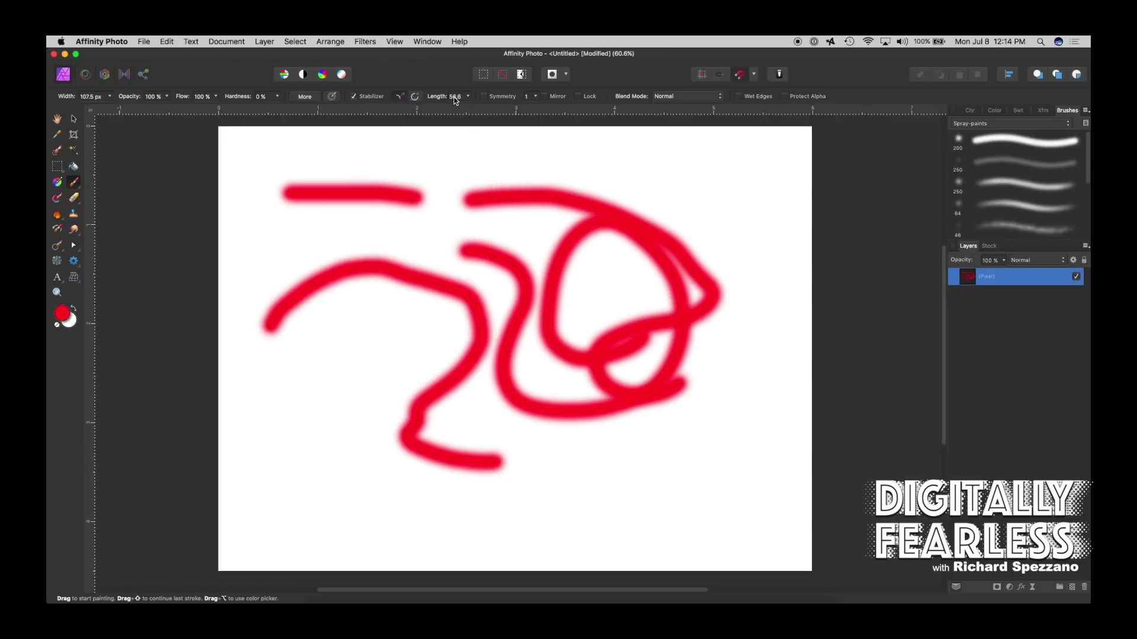
{"action": "left_click", "coordinate": [415, 97]}
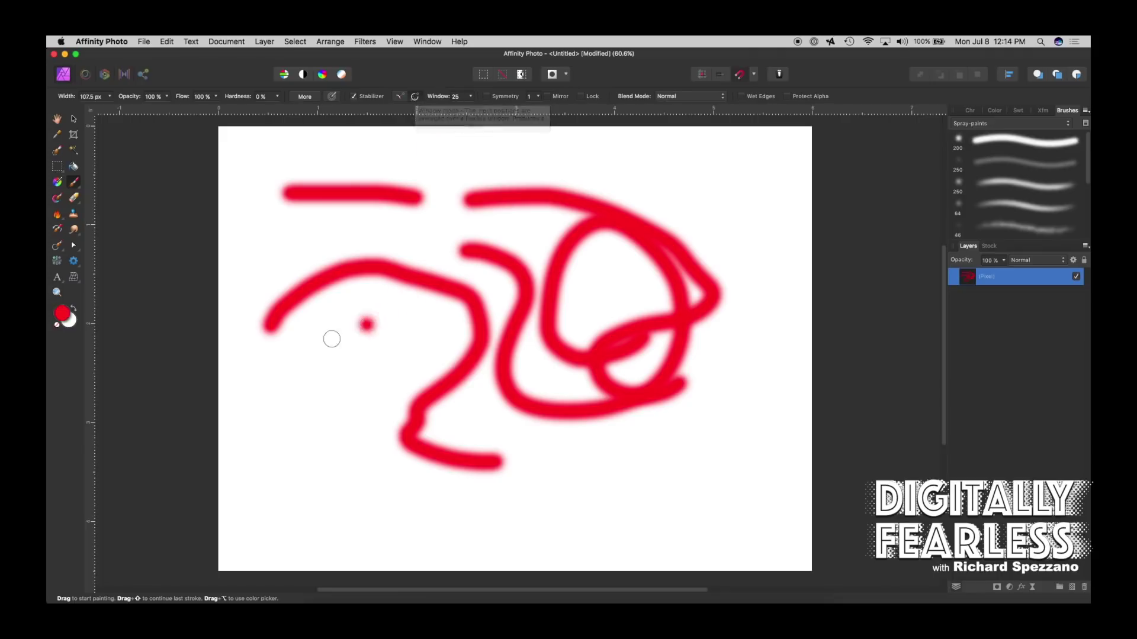
{"action": "mouse_move", "coordinate": [287, 384]}
{"action": "left_mouse_down"}
{"action": "mouse_move", "coordinate": [338, 417]}
{"action": "mouse_move", "coordinate": [302, 473]}
{"action": "mouse_move", "coordinate": [337, 497]}
{"action": "mouse_move", "coordinate": [606, 526]}
{"action": "mouse_move", "coordinate": [687, 508]}
{"action": "mouse_move", "coordinate": [699, 463]}
{"action": "mouse_move", "coordinate": [520, 458]}
{"action": "mouse_move", "coordinate": [502, 424]}
{"action": "mouse_move", "coordinate": [550, 408]}
{"action": "mouse_move", "coordinate": [746, 429]}
{"action": "mouse_move", "coordinate": [783, 384]}
{"action": "mouse_move", "coordinate": [735, 321]}
{"action": "left_mouse_up"}
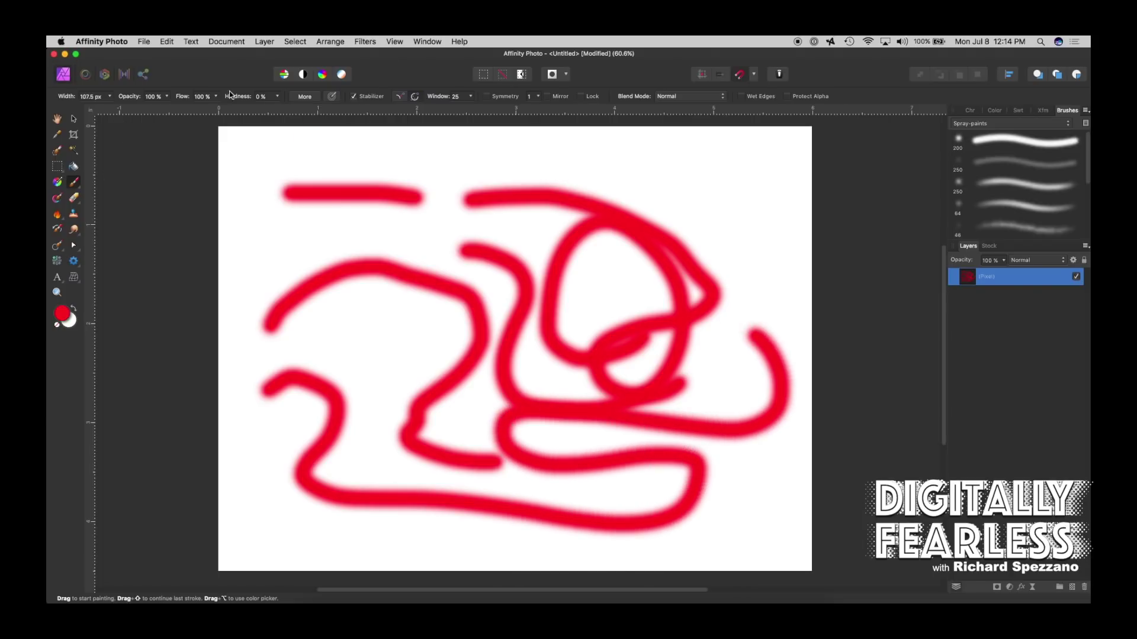
Raise brush hardness to 100% and paint a hard-edged red stroke at top left
{"action": "left_click", "coordinate": [279, 97]}
{"action": "left_click_drag", "start_coordinate": [277, 110], "coordinate": [391, 116]}
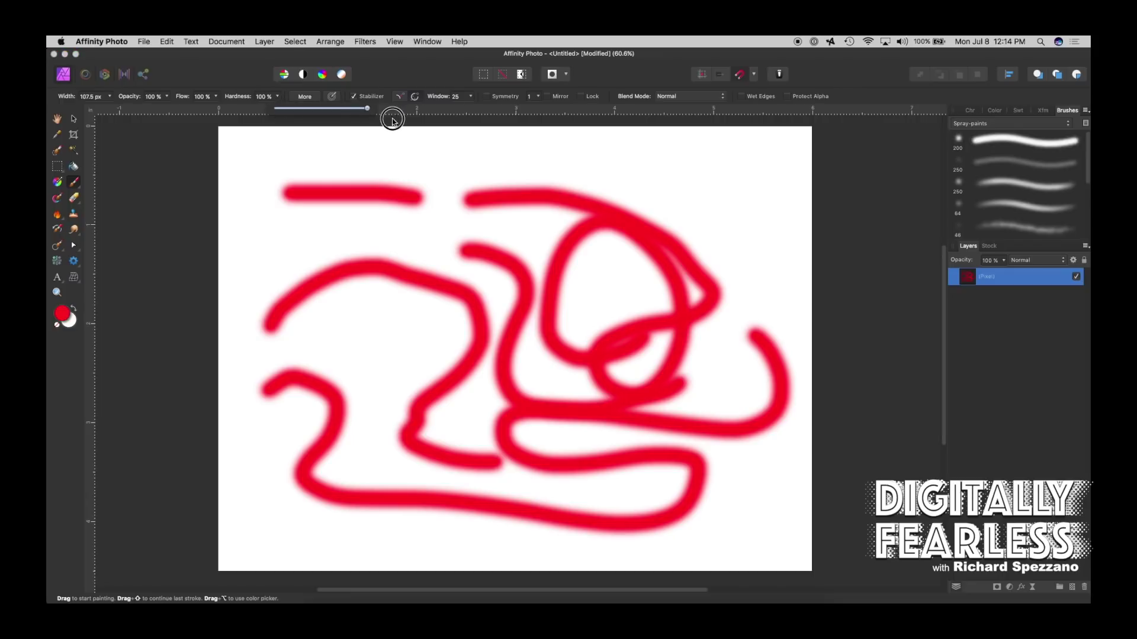
{"action": "mouse_move", "coordinate": [236, 256]}
{"action": "left_mouse_down"}
{"action": "mouse_move", "coordinate": [286, 235]}
{"action": "mouse_move", "coordinate": [346, 253]}
{"action": "mouse_move", "coordinate": [425, 367]}
{"action": "mouse_move", "coordinate": [536, 309]}
{"action": "mouse_move", "coordinate": [448, 234]}
{"action": "mouse_move", "coordinate": [385, 231]}
{"action": "left_mouse_up"}
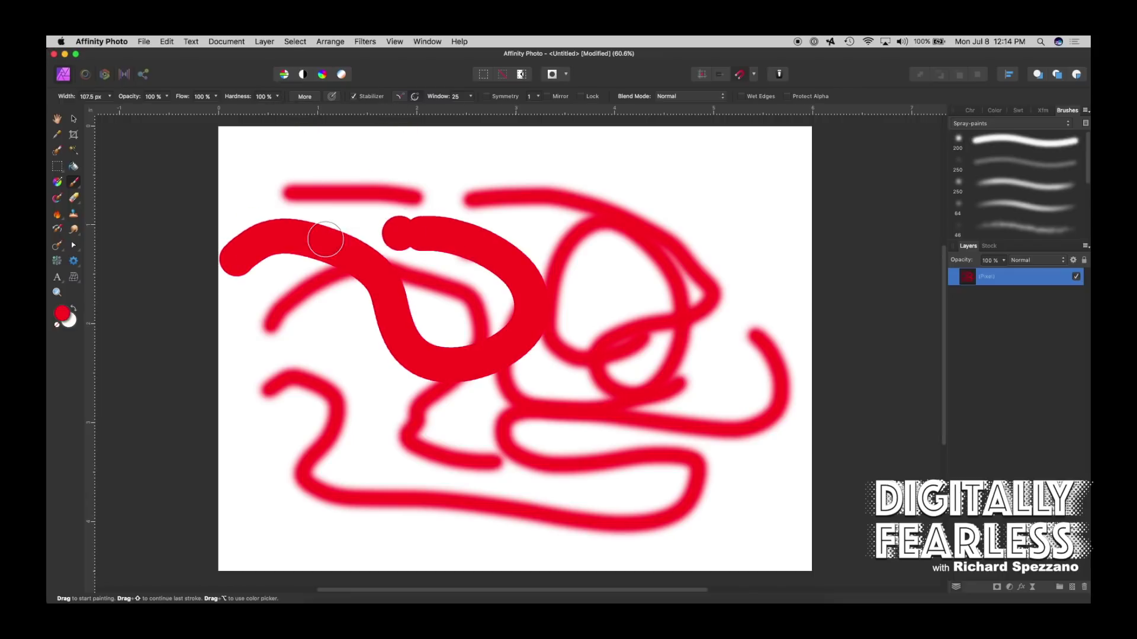
Change the brush colour to blue and paint a thick stroke curving right and down
{"action": "double_click", "coordinate": [61, 312]}
{"action": "left_click", "coordinate": [306, 382]}
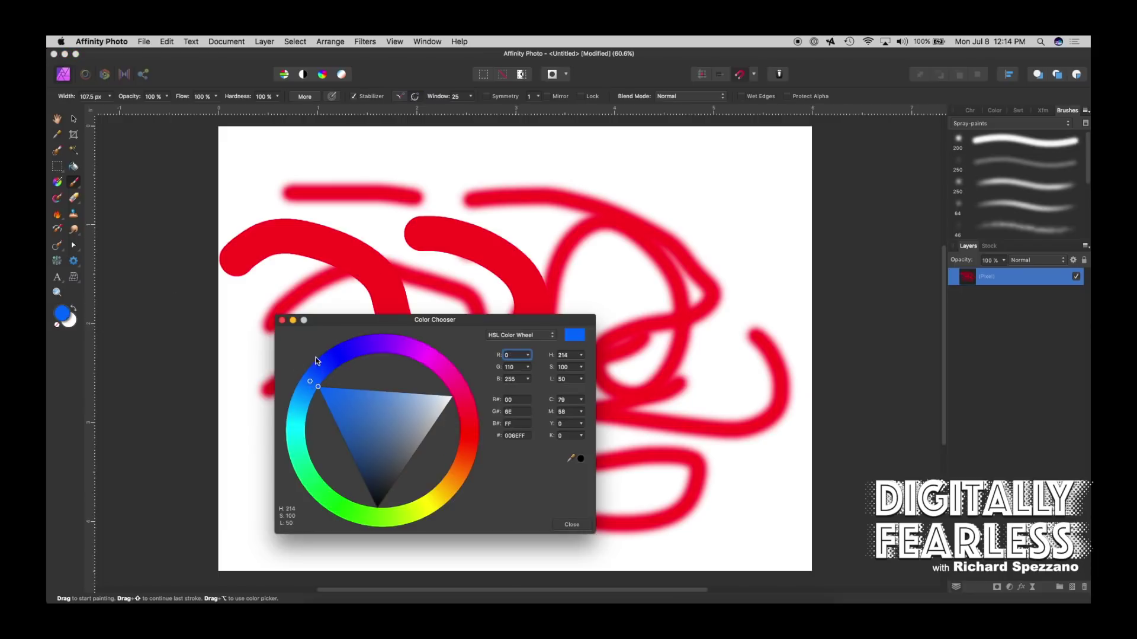
{"action": "left_click", "coordinate": [577, 531]}
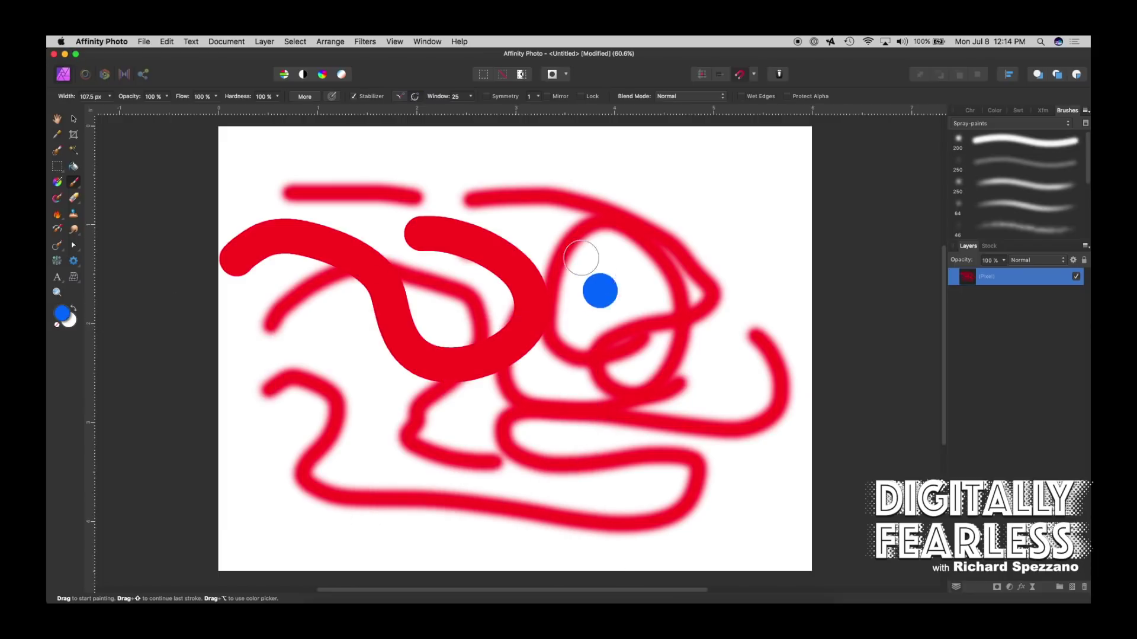
{"action": "mouse_move", "coordinate": [437, 193]}
{"action": "left_mouse_down"}
{"action": "mouse_move", "coordinate": [497, 193]}
{"action": "mouse_move", "coordinate": [683, 262]}
{"action": "mouse_move", "coordinate": [659, 337]}
{"action": "mouse_move", "coordinate": [328, 354]}
{"action": "left_mouse_up"}
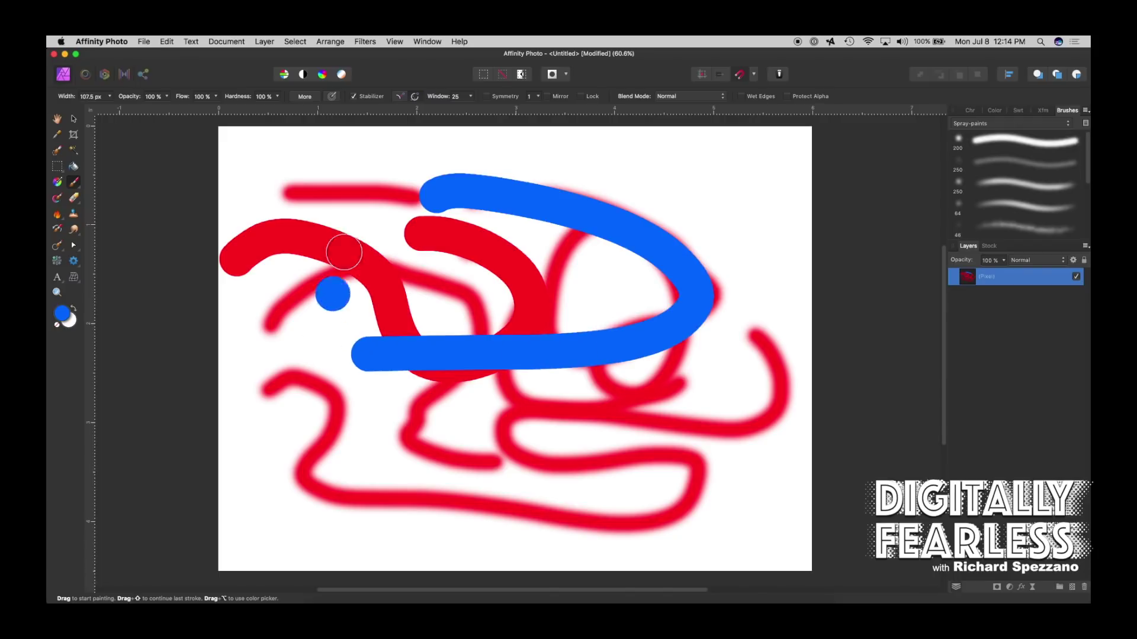
Switch stabilization to rope mode and paint two more blue strokes
{"action": "left_click", "coordinate": [402, 97]}
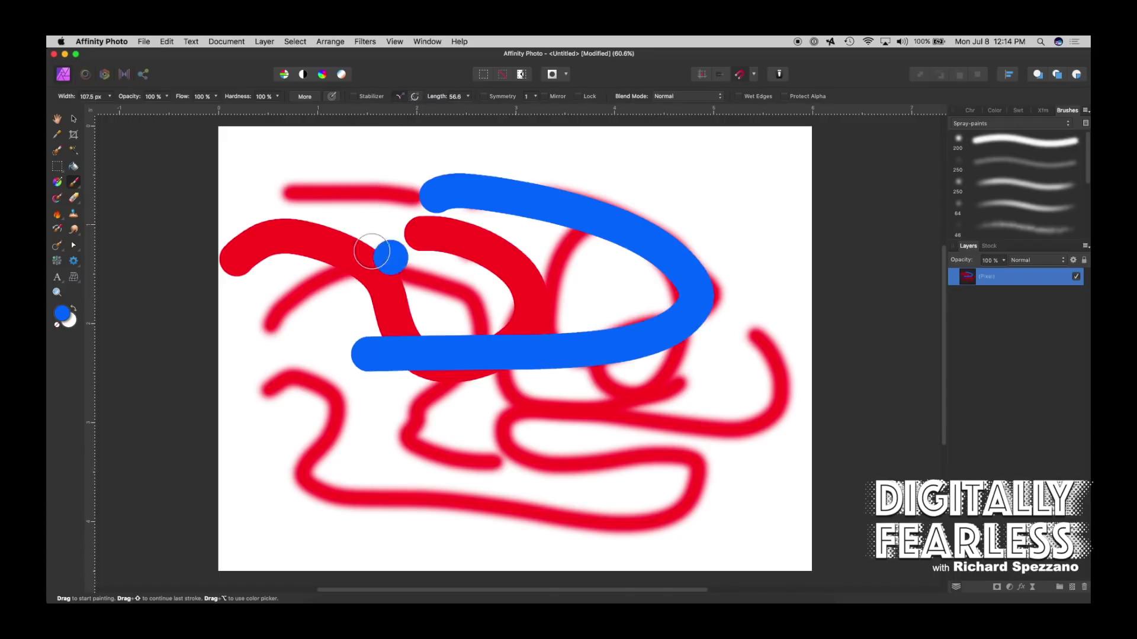
{"action": "mouse_move", "coordinate": [305, 274]}
{"action": "left_mouse_down"}
{"action": "mouse_move", "coordinate": [370, 392]}
{"action": "mouse_move", "coordinate": [299, 389]}
{"action": "left_mouse_up"}
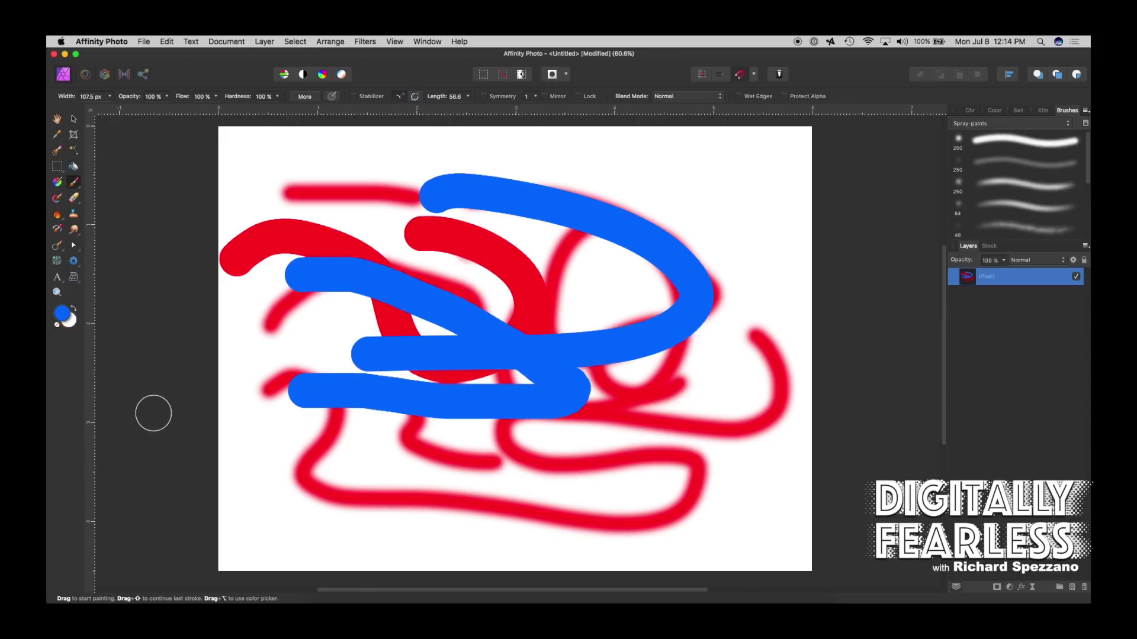
{"action": "left_click_drag", "start_coordinate": [702, 306], "coordinate": [586, 338]}
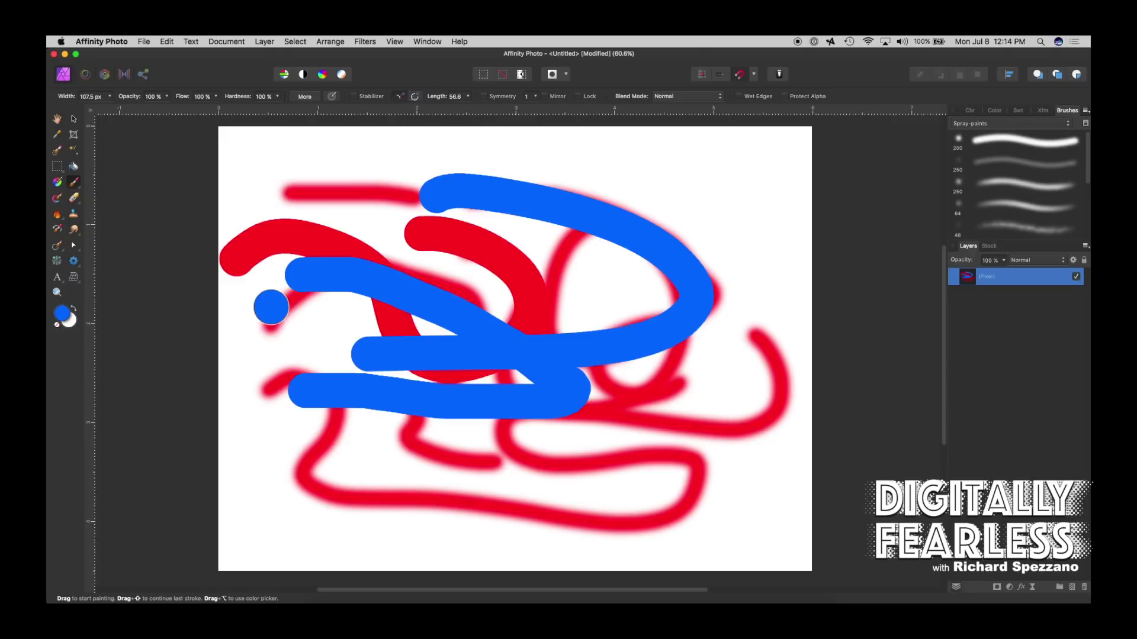
Turn stroke stabilization back on and check its length slider
{"action": "left_click", "coordinate": [469, 96]}
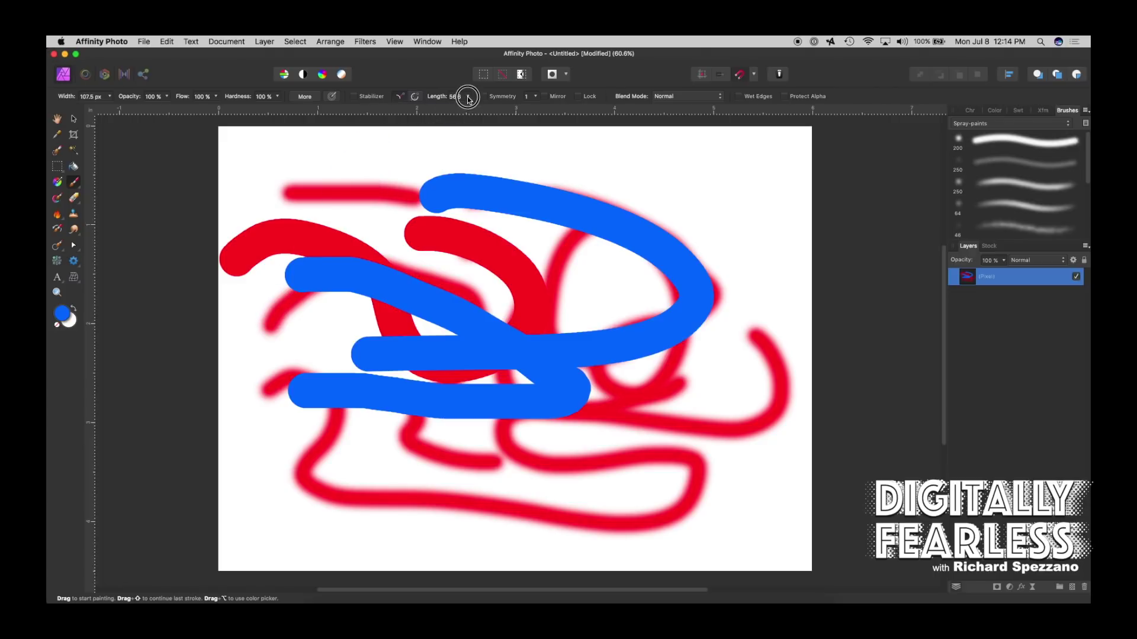
{"action": "left_click", "coordinate": [358, 97]}
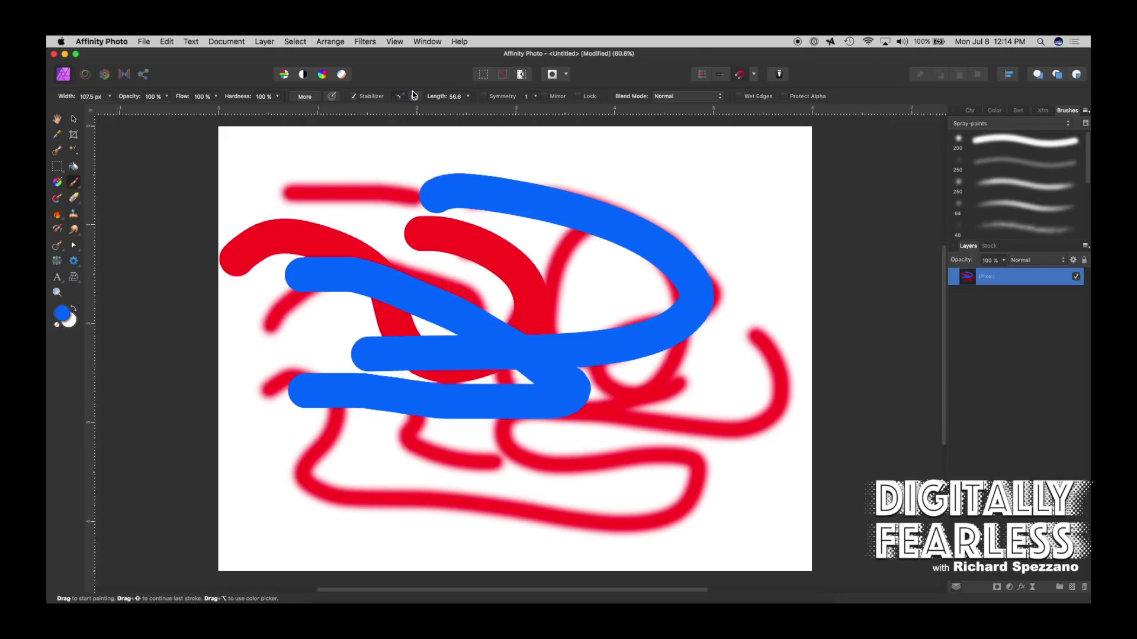
{"action": "left_click", "coordinate": [468, 98]}
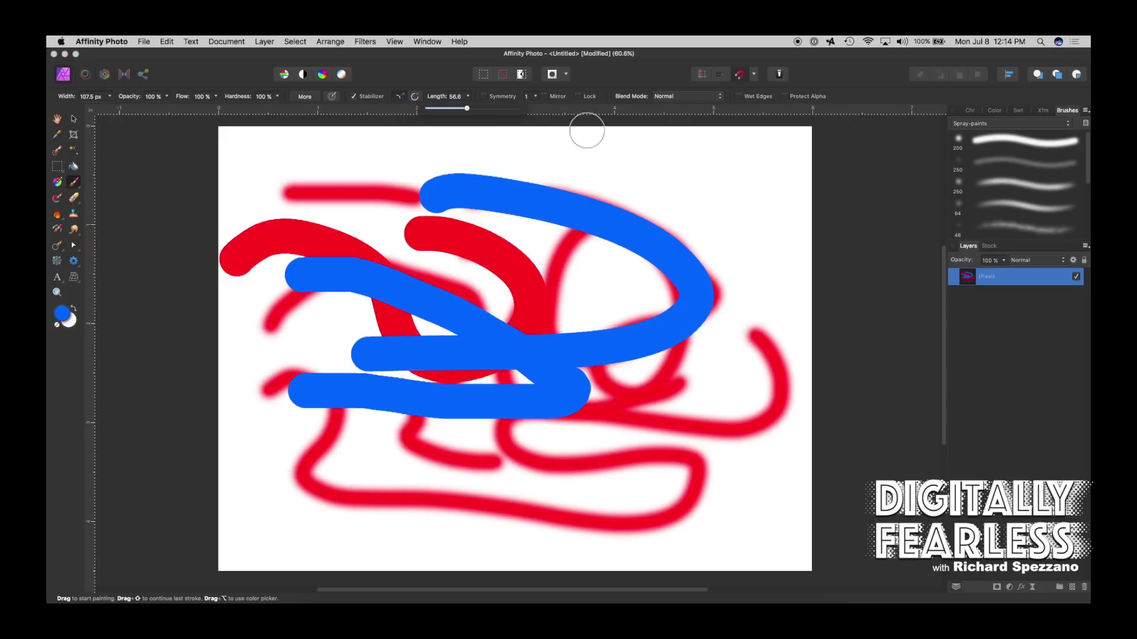
{"action": "left_click", "coordinate": [961, 279]}
Add a new pixel layer, hide the red-and-blue layer, and undo a stray dab
{"action": "left_click", "coordinate": [1072, 587]}
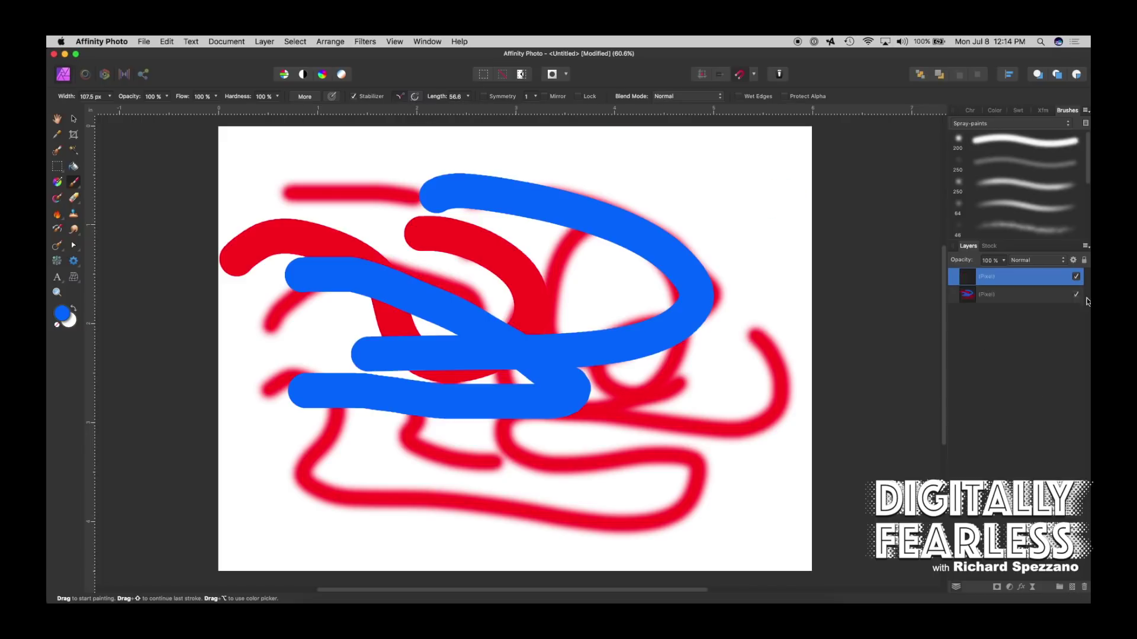
{"action": "left_click", "coordinate": [1075, 294]}
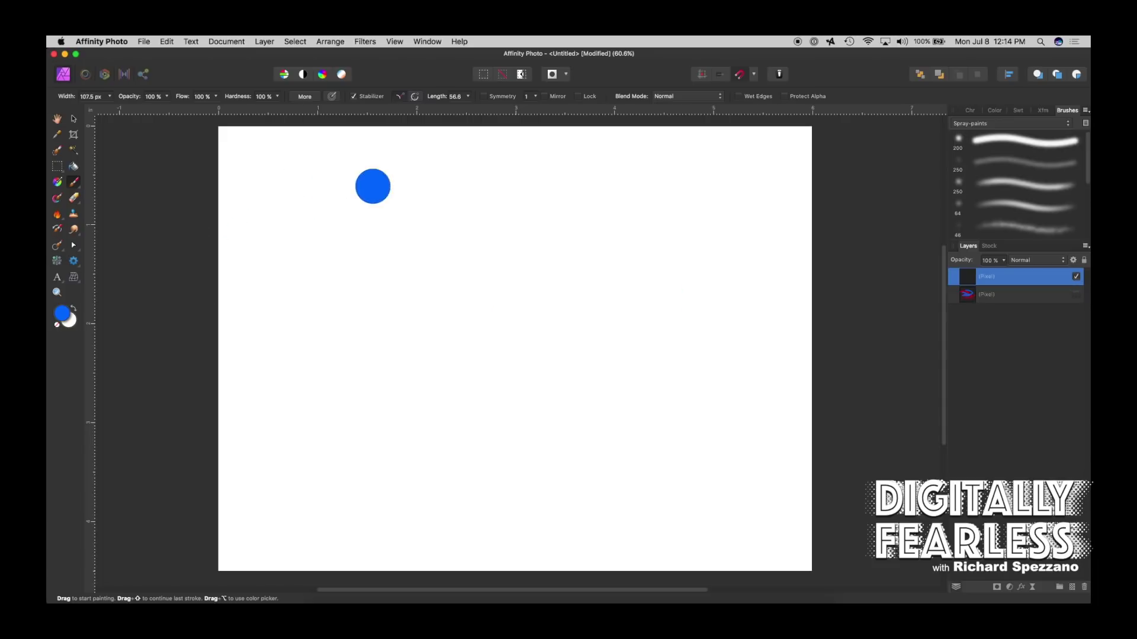
{"action": "key", "text": "super+z"}
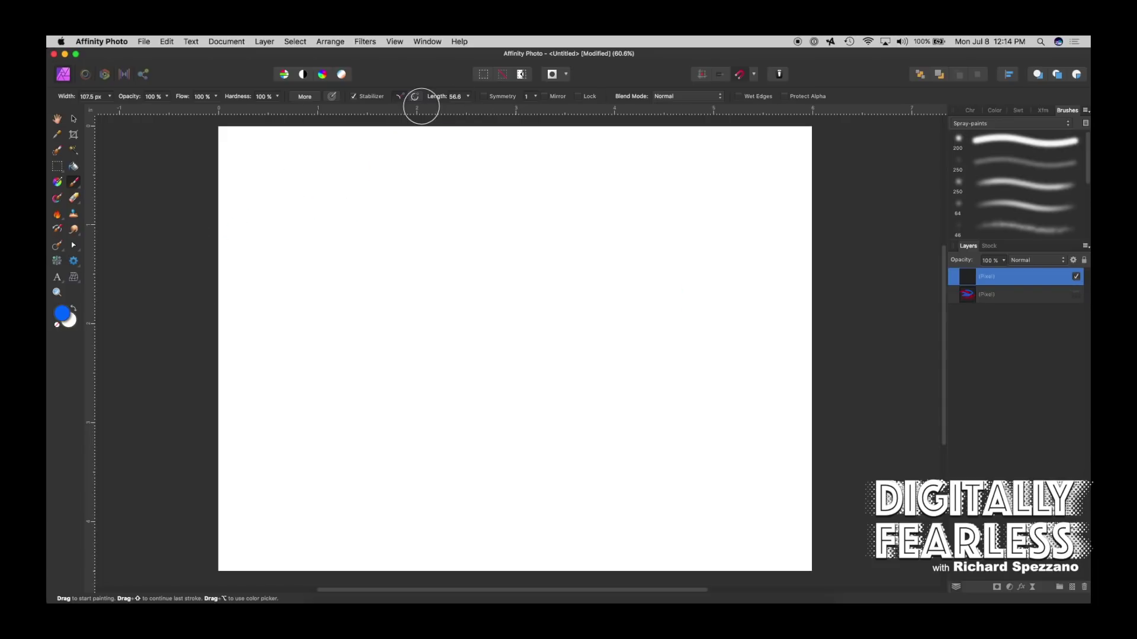
Set stabilizer length to 91.6, paint a looping blue scribble, then turn stabilizer off
{"action": "left_click", "coordinate": [468, 96]}
{"action": "left_click_drag", "start_coordinate": [468, 110], "coordinate": [490, 108]}
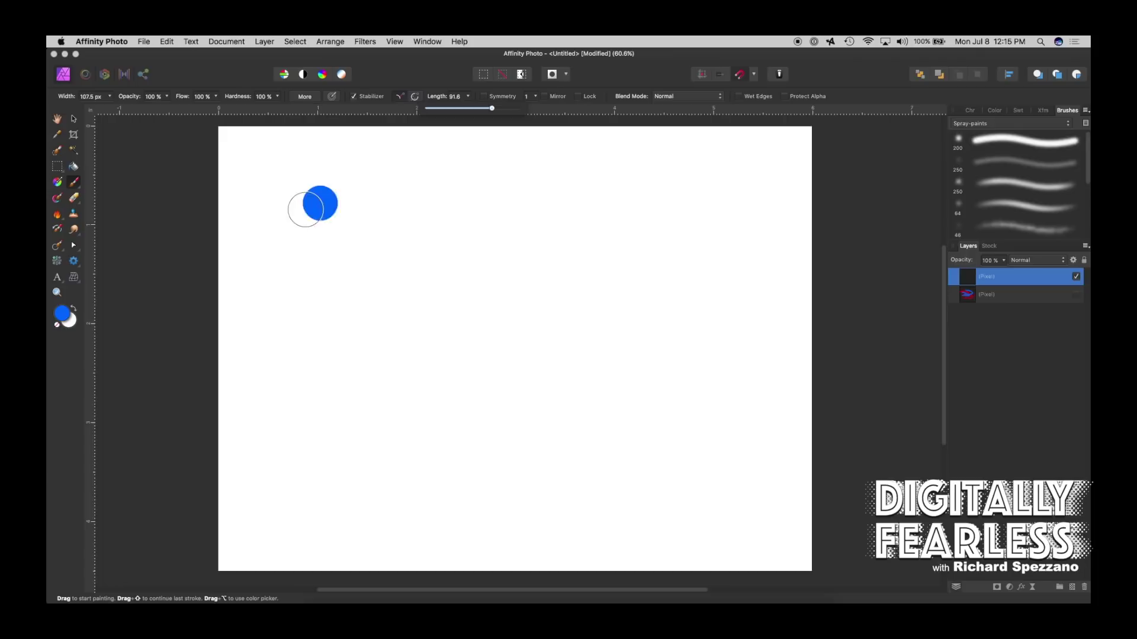
{"action": "mouse_move", "coordinate": [293, 214]}
{"action": "left_mouse_down"}
{"action": "mouse_move", "coordinate": [361, 202]}
{"action": "mouse_move", "coordinate": [497, 229]}
{"action": "mouse_move", "coordinate": [522, 315]}
{"action": "mouse_move", "coordinate": [470, 408]}
{"action": "mouse_move", "coordinate": [574, 436]}
{"action": "mouse_move", "coordinate": [664, 393]}
{"action": "mouse_move", "coordinate": [691, 205]}
{"action": "mouse_move", "coordinate": [638, 144]}
{"action": "mouse_move", "coordinate": [546, 178]}
{"action": "mouse_move", "coordinate": [528, 284]}
{"action": "mouse_move", "coordinate": [562, 352]}
{"action": "mouse_move", "coordinate": [630, 371]}
{"action": "mouse_move", "coordinate": [679, 419]}
{"action": "mouse_move", "coordinate": [690, 490]}
{"action": "mouse_move", "coordinate": [578, 561]}
{"action": "mouse_move", "coordinate": [133, 385]}
{"action": "left_mouse_up"}
{"action": "mouse_move", "coordinate": [248, 296]}
{"action": "left_mouse_down"}
{"action": "mouse_move", "coordinate": [339, 295]}
{"action": "mouse_move", "coordinate": [435, 338]}
{"action": "mouse_move", "coordinate": [568, 339]}
{"action": "mouse_move", "coordinate": [608, 264]}
{"action": "mouse_move", "coordinate": [509, 208]}
{"action": "mouse_move", "coordinate": [341, 254]}
{"action": "mouse_move", "coordinate": [326, 338]}
{"action": "mouse_move", "coordinate": [372, 439]}
{"action": "mouse_move", "coordinate": [463, 471]}
{"action": "mouse_move", "coordinate": [520, 459]}
{"action": "left_mouse_up"}
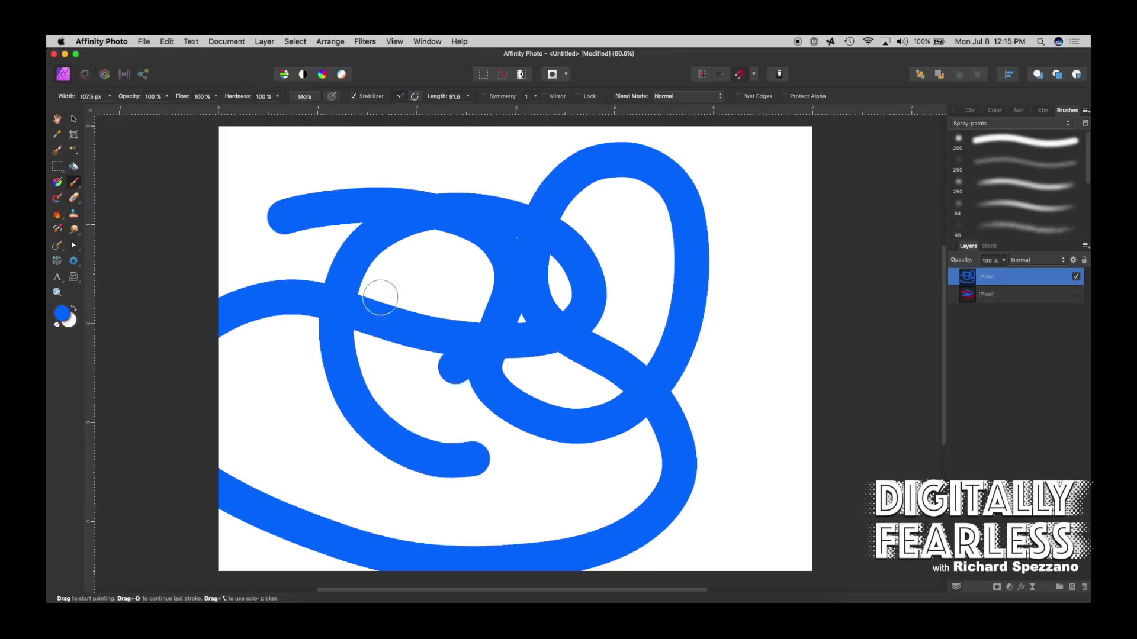
{"action": "left_click", "coordinate": [354, 96]}
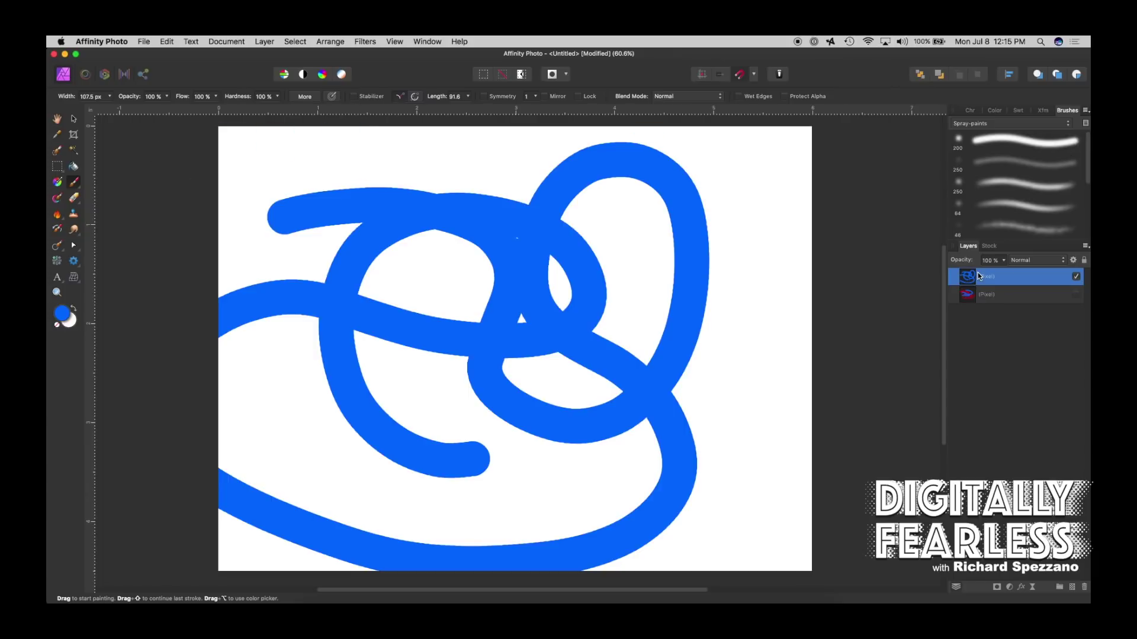
Delete both layers and add a fresh empty pixel layer
{"action": "key", "text": "Delete"}
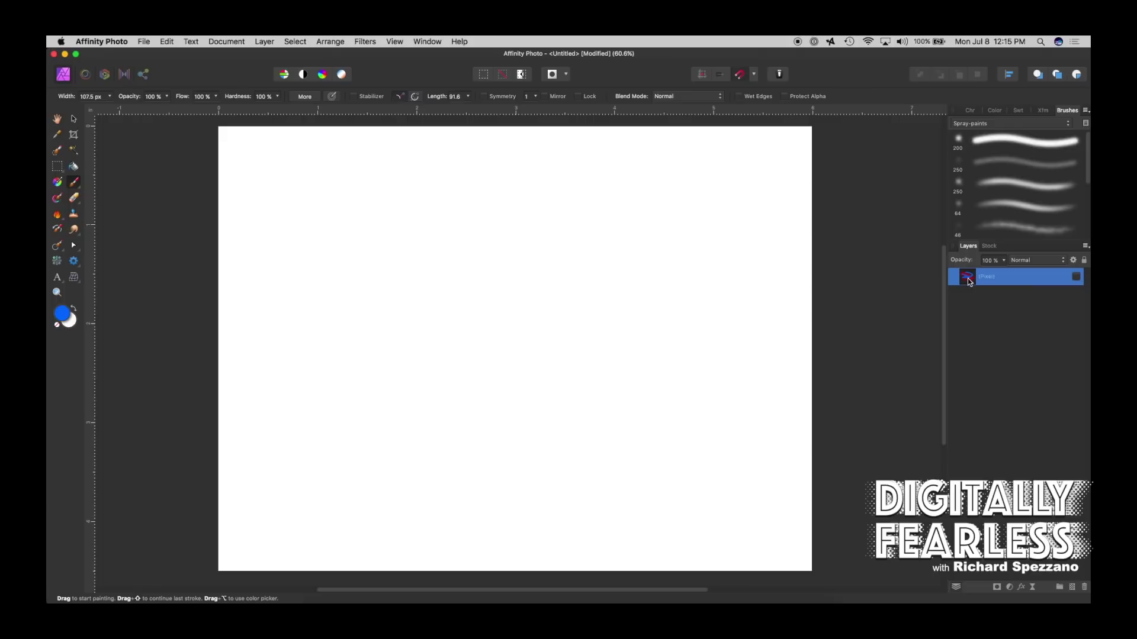
{"action": "key", "text": "Delete"}
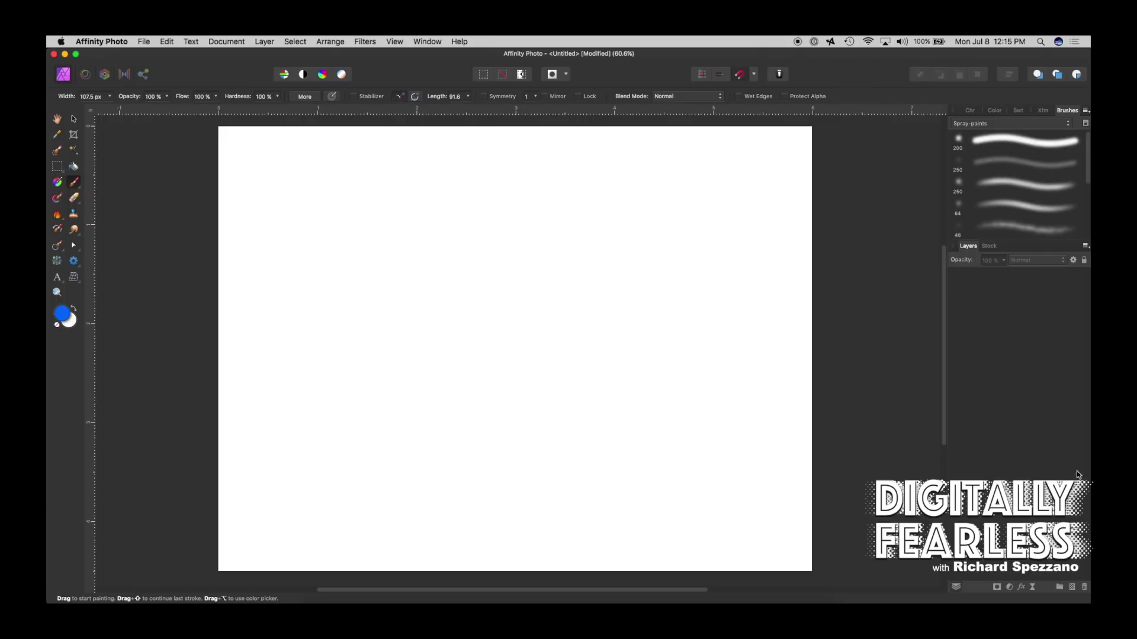
{"action": "left_click", "coordinate": [1072, 588]}
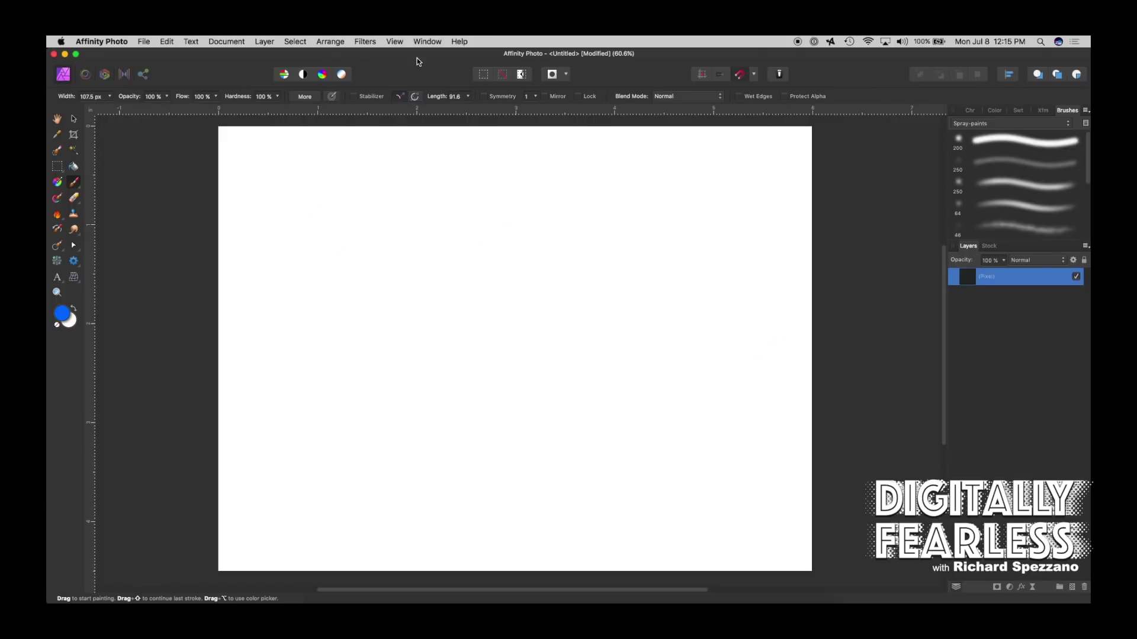
Enable symmetry with a locked centre and shrink the brush width to 40.6 px
{"action": "left_click", "coordinate": [484, 96]}
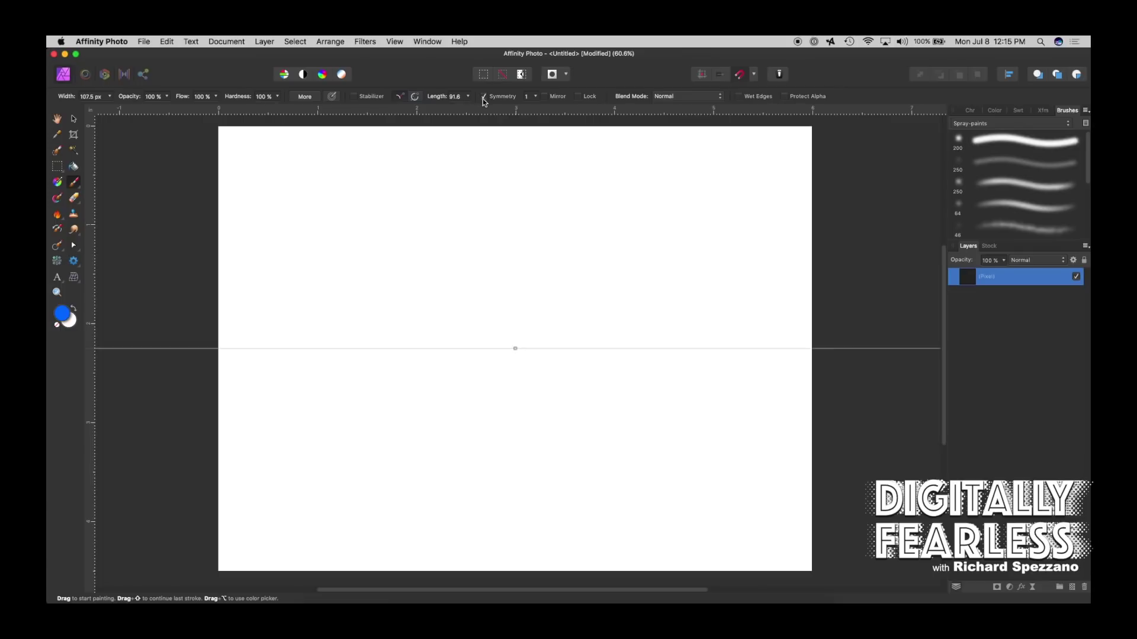
{"action": "left_click", "coordinate": [579, 96]}
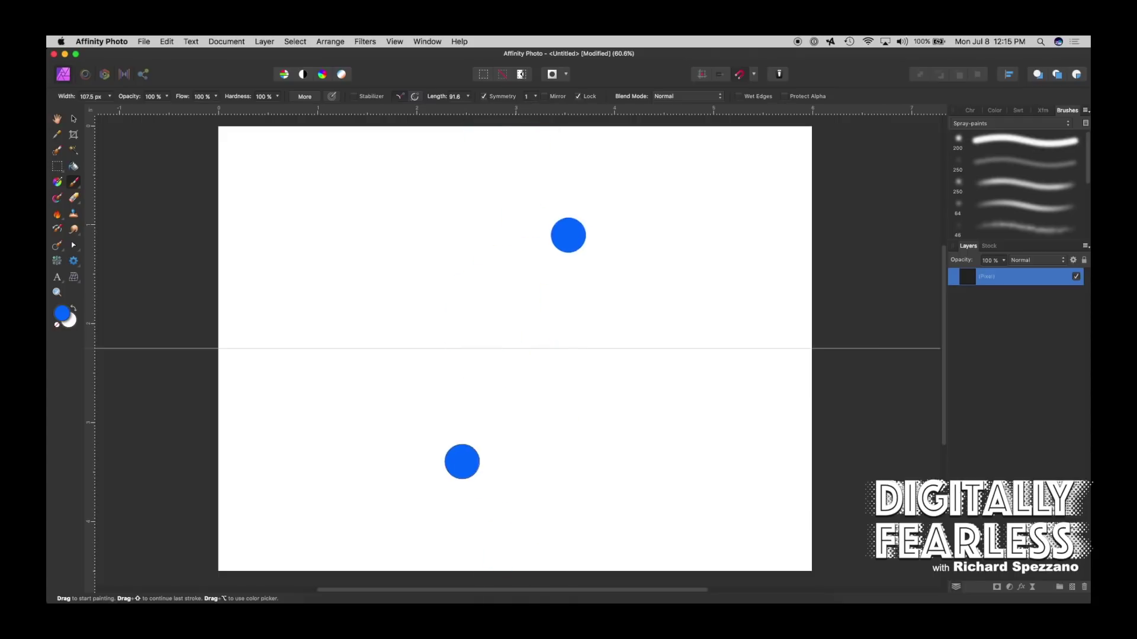
{"action": "left_click", "coordinate": [484, 96]}
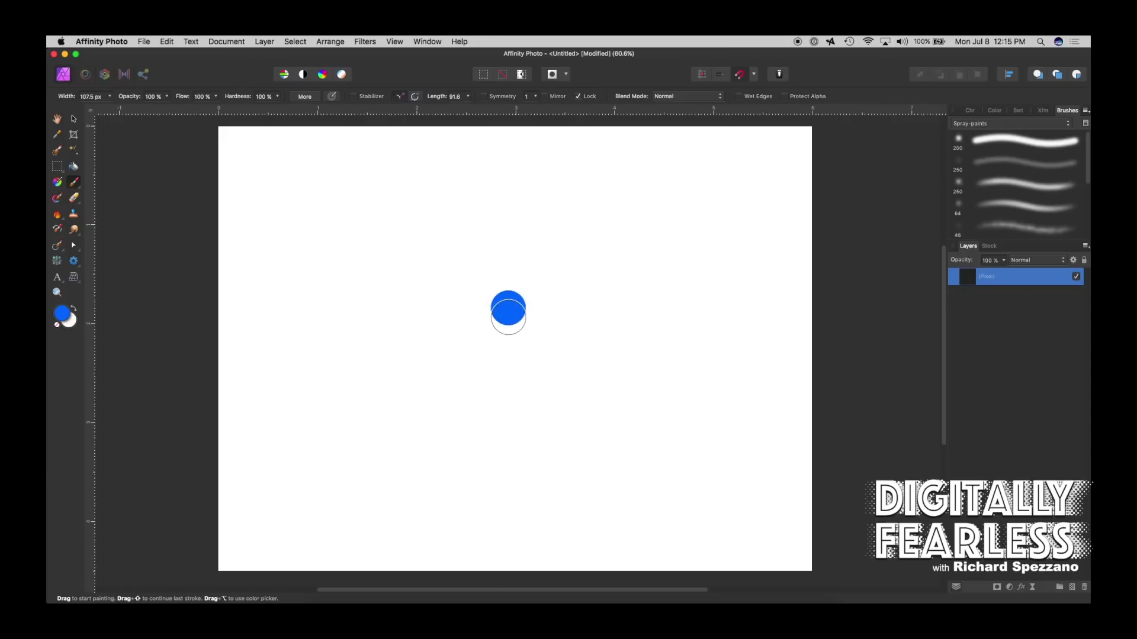
{"action": "left_click", "coordinate": [483, 95]}
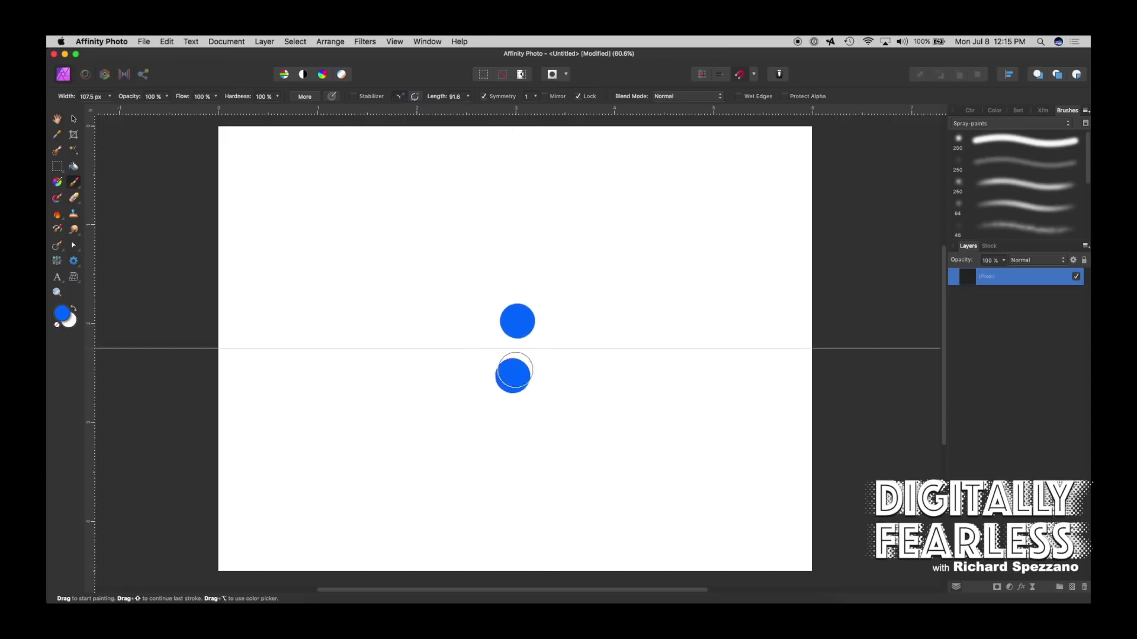
{"action": "key", "text": "bracketleft"}
{"action": "key", "text": "bracketleft"}
{"action": "key", "text": "bracketleft"}
{"action": "key", "text": "bracketleft"}
{"action": "key", "text": "bracketleft"}
{"action": "key", "text": "bracketleft"}
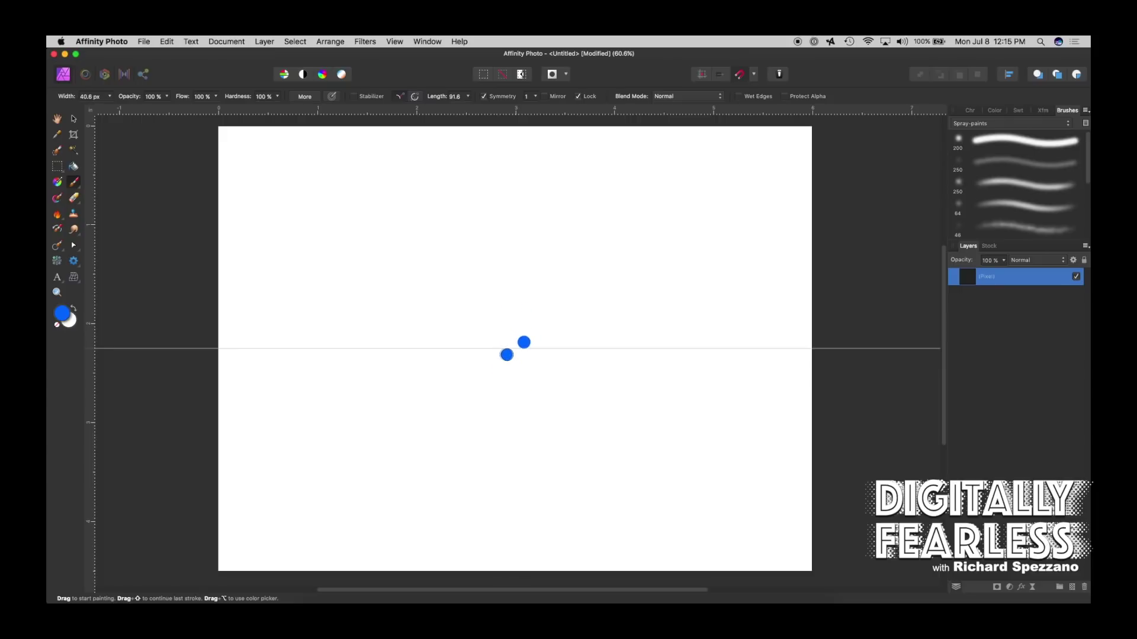
Paint a mirrored spiral and crossing diagonal test strokes, then undo them
{"action": "mouse_move", "coordinate": [507, 355]}
{"action": "left_mouse_down"}
{"action": "mouse_move", "coordinate": [499, 393]}
{"action": "mouse_move", "coordinate": [542, 390]}
{"action": "mouse_move", "coordinate": [574, 349]}
{"action": "mouse_move", "coordinate": [564, 291]}
{"action": "mouse_move", "coordinate": [494, 268]}
{"action": "mouse_move", "coordinate": [438, 292]}
{"action": "mouse_move", "coordinate": [411, 341]}
{"action": "mouse_move", "coordinate": [452, 414]}
{"action": "left_mouse_up"}
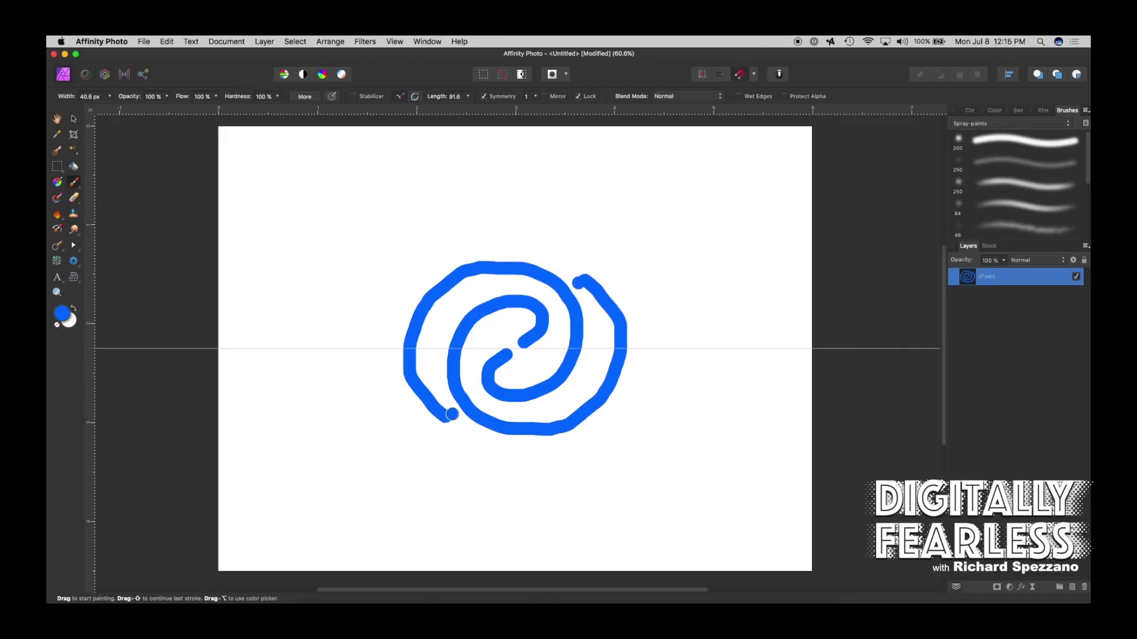
{"action": "left_click_drag", "start_coordinate": [568, 233], "coordinate": [465, 465]}
{"action": "left_click_drag", "start_coordinate": [585, 260], "coordinate": [444, 436]}
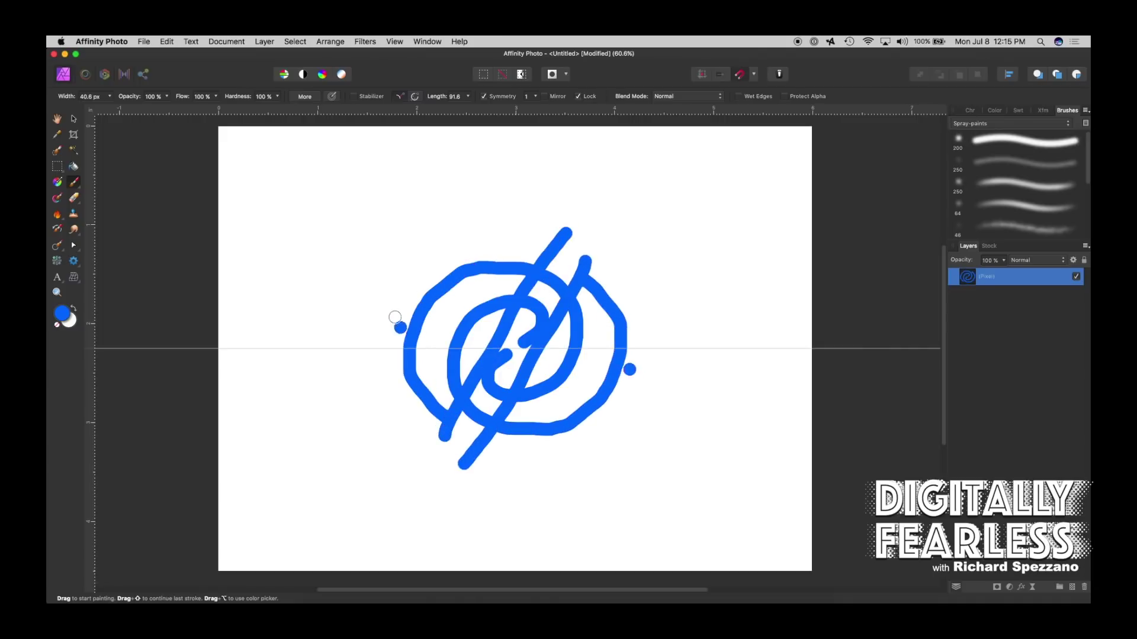
{"action": "mouse_move", "coordinate": [382, 295]}
{"action": "left_mouse_down"}
{"action": "mouse_move", "coordinate": [429, 325]}
{"action": "mouse_move", "coordinate": [514, 348]}
{"action": "left_mouse_up"}
{"action": "left_click_drag", "start_coordinate": [398, 261], "coordinate": [632, 434]}
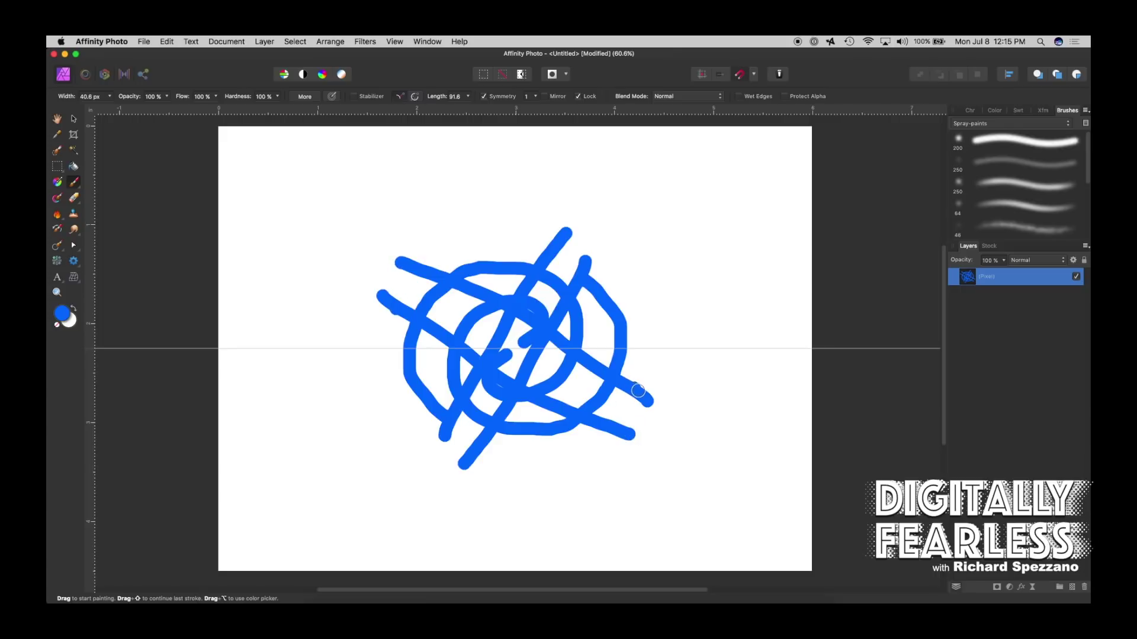
{"action": "key", "text": "super+z"}
{"action": "key", "text": "super+z"}
{"action": "key", "text": "super+z"}
{"action": "key", "text": "super+z"}
{"action": "key", "text": "super+z"}
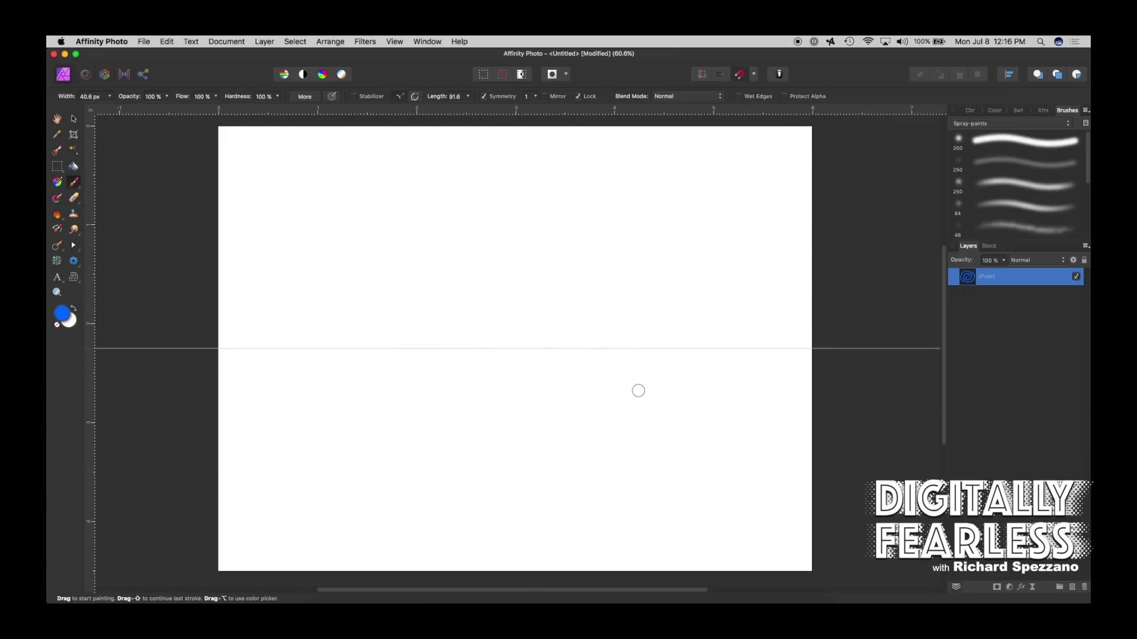
Set the symmetry count to 6 and paint a six-fold blue flower
{"action": "left_click", "coordinate": [535, 97]}
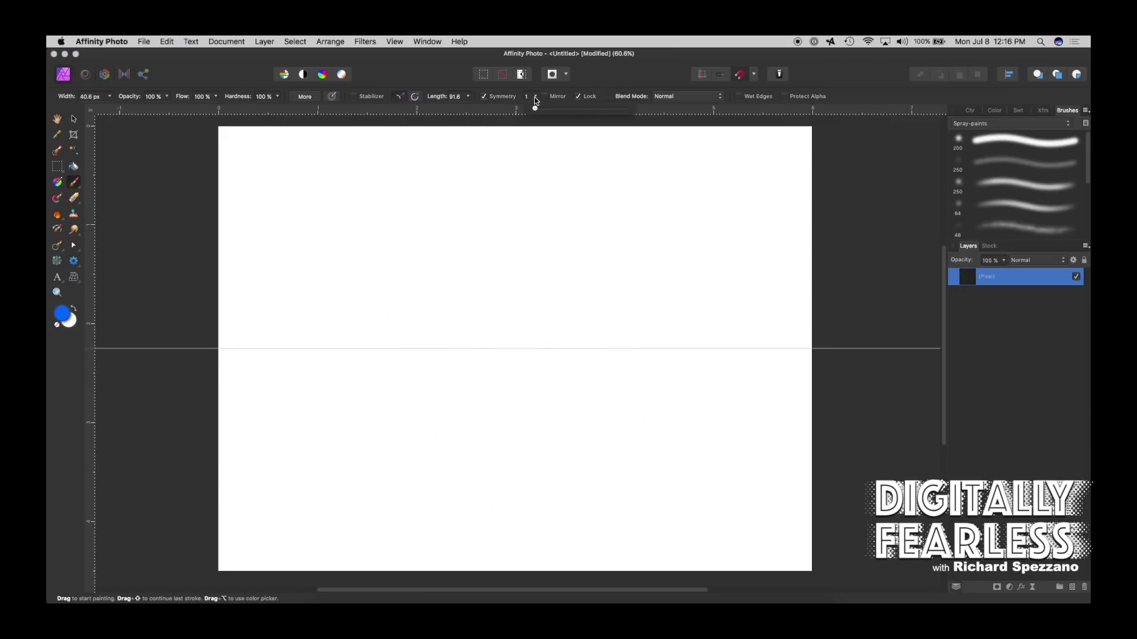
{"action": "left_click_drag", "start_coordinate": [535, 108], "coordinate": [561, 109]}
{"action": "left_click", "coordinate": [495, 307]}
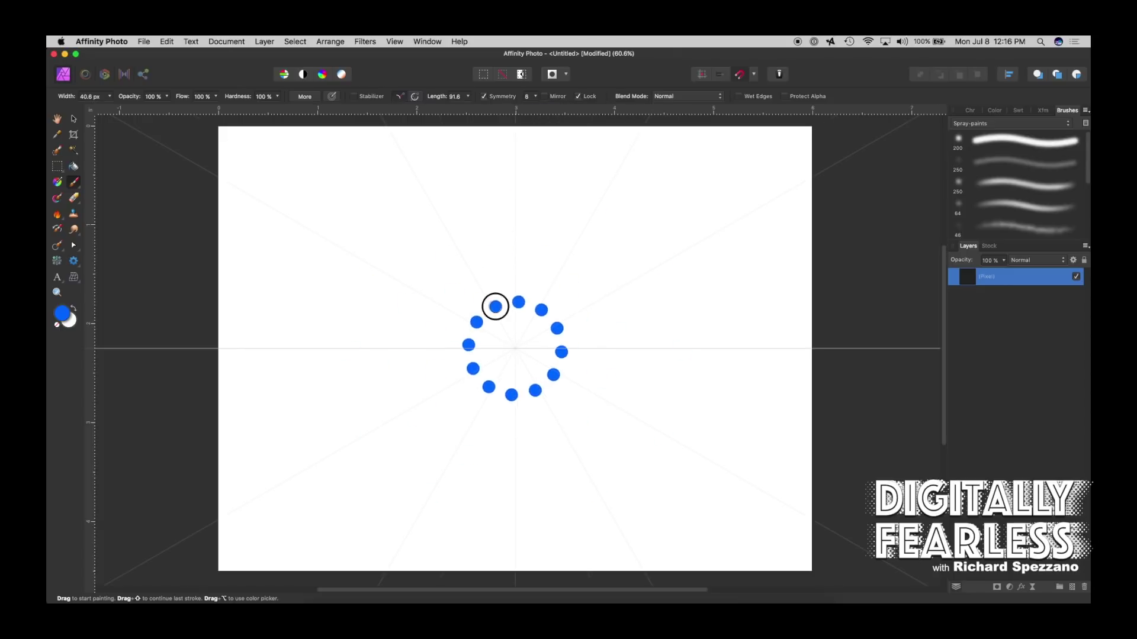
{"action": "mouse_move", "coordinate": [496, 306]}
{"action": "left_mouse_down"}
{"action": "mouse_move", "coordinate": [531, 311]}
{"action": "mouse_move", "coordinate": [524, 337]}
{"action": "mouse_move", "coordinate": [524, 311]}
{"action": "mouse_move", "coordinate": [483, 302]}
{"action": "mouse_move", "coordinate": [466, 271]}
{"action": "mouse_move", "coordinate": [441, 260]}
{"action": "mouse_move", "coordinate": [408, 303]}
{"action": "left_mouse_up"}
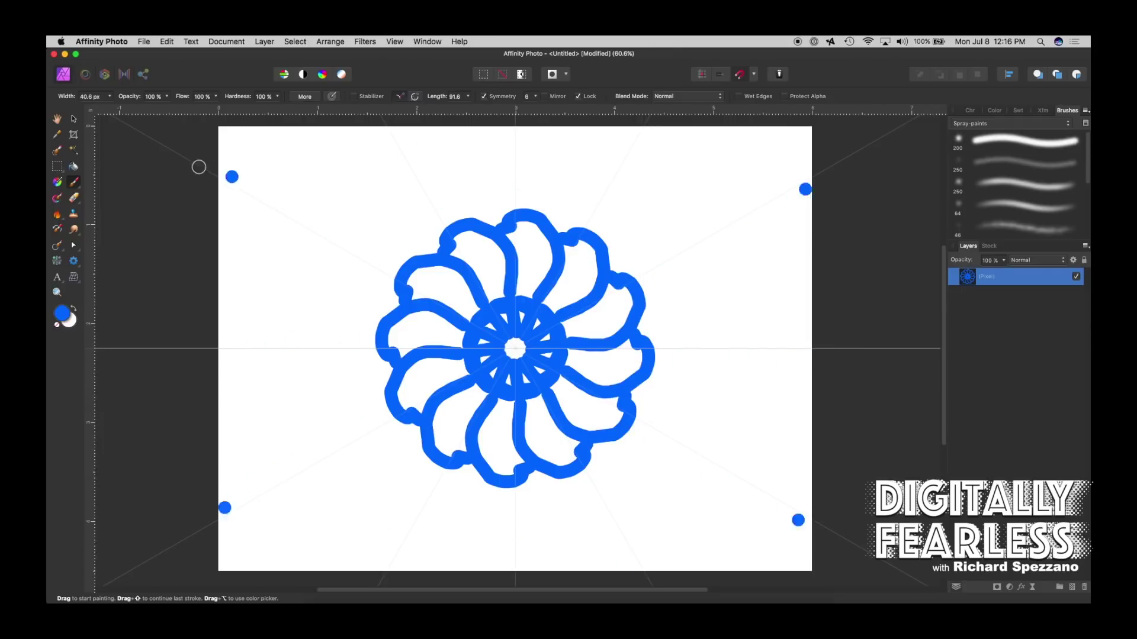
Unlock the symmetry centre, move it to the upper left, and paint a second flower
{"action": "left_click", "coordinate": [578, 96]}
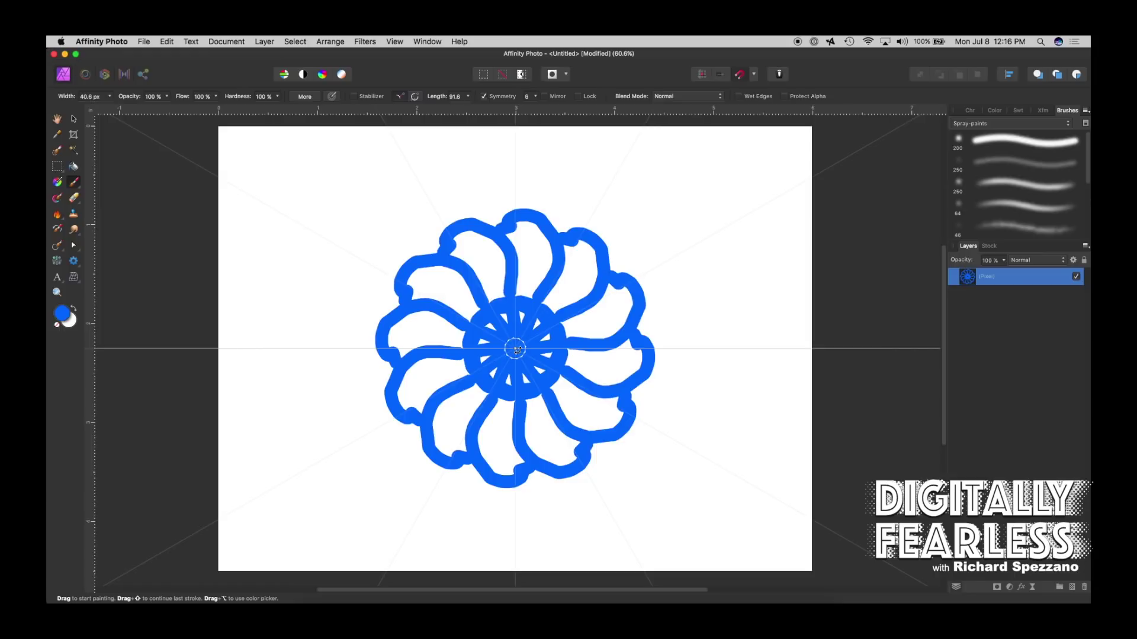
{"action": "left_click", "coordinate": [582, 97]}
{"action": "left_click", "coordinate": [579, 96]}
{"action": "mouse_move", "coordinate": [515, 349]}
{"action": "left_mouse_down"}
{"action": "mouse_move", "coordinate": [358, 283]}
{"action": "mouse_move", "coordinate": [332, 295]}
{"action": "mouse_move", "coordinate": [335, 234]}
{"action": "left_mouse_up"}
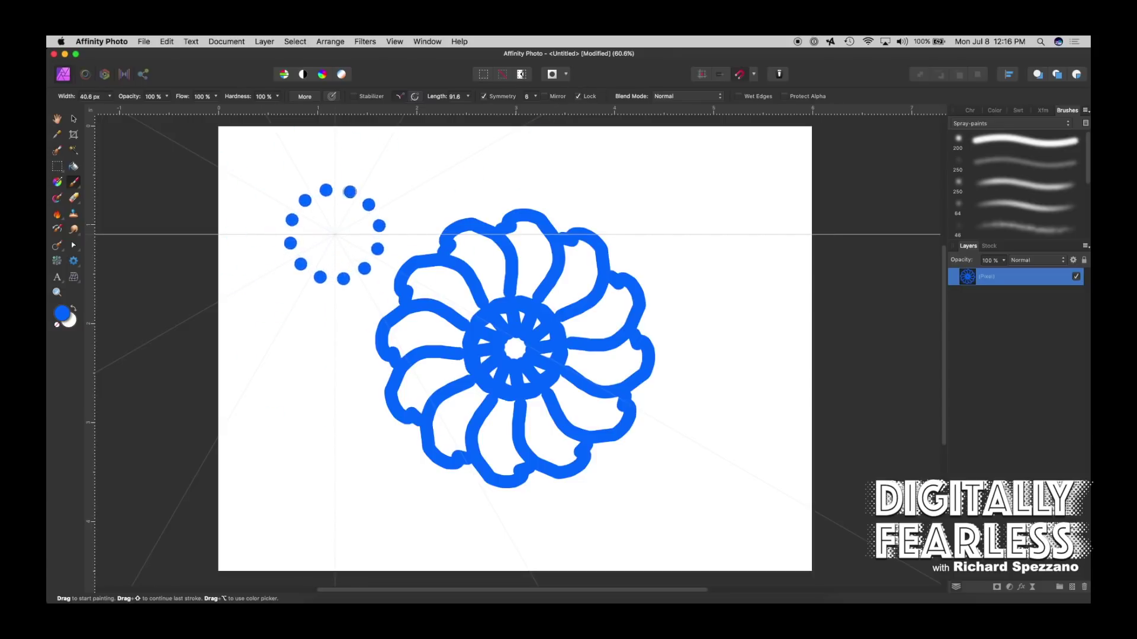
{"action": "mouse_move", "coordinate": [350, 191]}
{"action": "left_mouse_down"}
{"action": "mouse_move", "coordinate": [355, 178]}
{"action": "mouse_move", "coordinate": [375, 183]}
{"action": "mouse_move", "coordinate": [335, 233]}
{"action": "mouse_move", "coordinate": [348, 239]}
{"action": "left_mouse_up"}
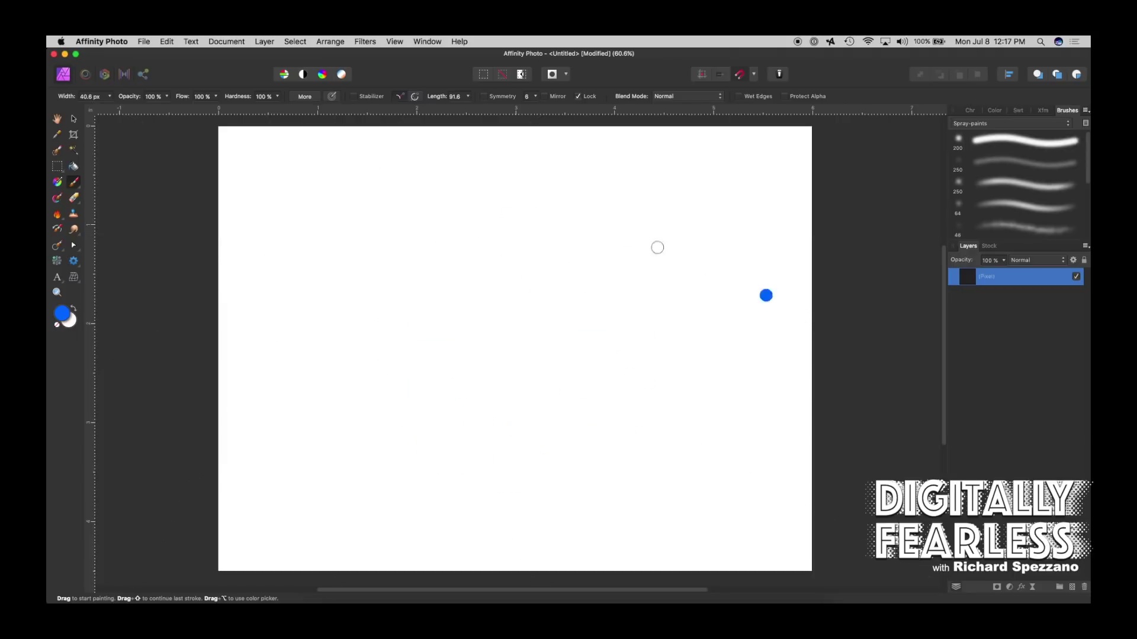
Re-enable symmetry, move its centre to mid-canvas, and paint symmetric dashes and dots
{"action": "left_click", "coordinate": [485, 97]}
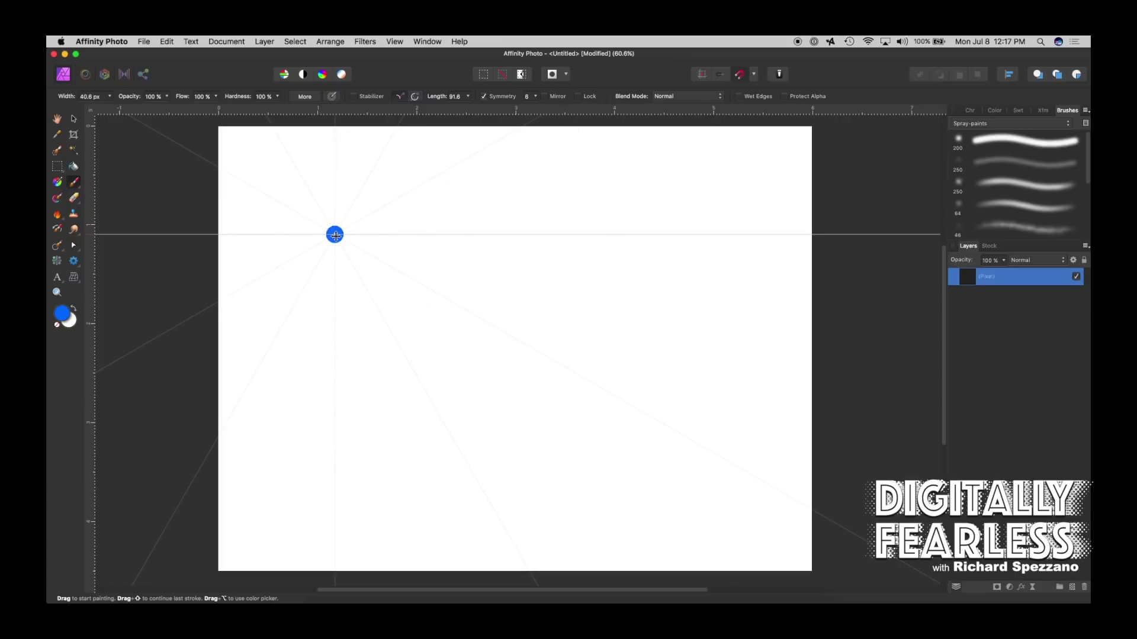
{"action": "mouse_move", "coordinate": [335, 235]}
{"action": "left_mouse_down"}
{"action": "mouse_move", "coordinate": [500, 328]}
{"action": "mouse_move", "coordinate": [510, 374]}
{"action": "mouse_move", "coordinate": [510, 334]}
{"action": "left_mouse_up"}
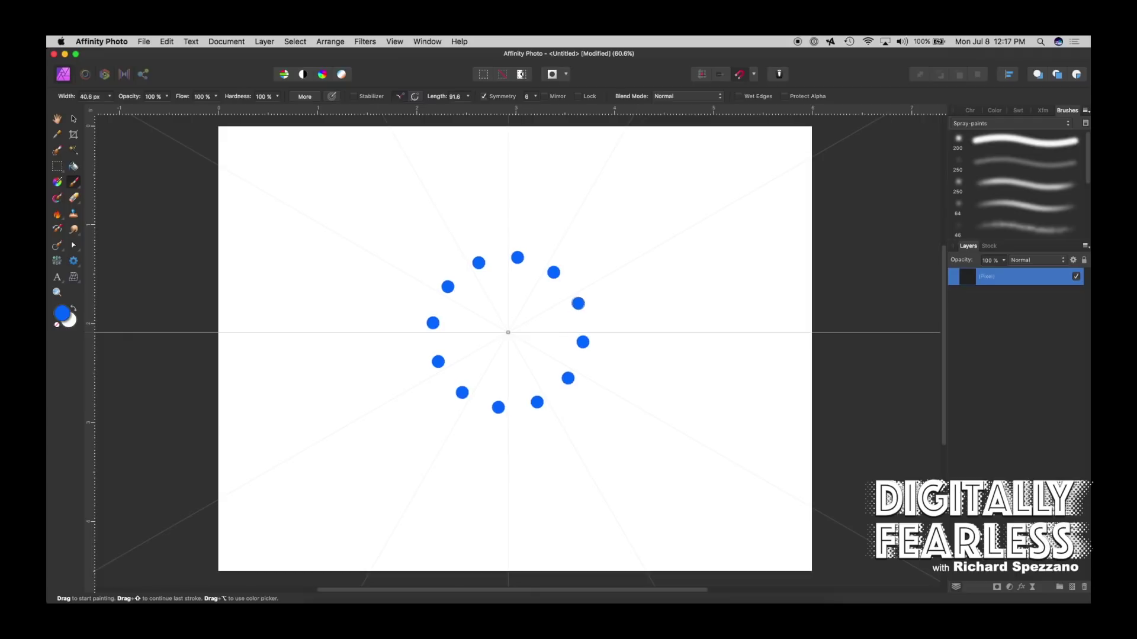
{"action": "left_click", "coordinate": [536, 98]}
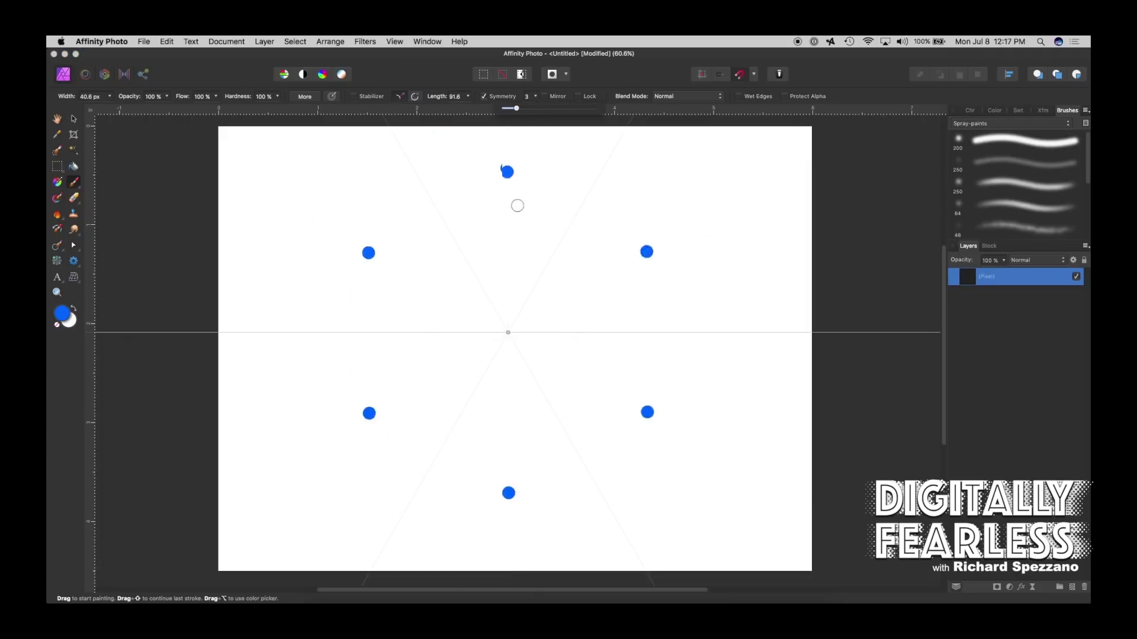
{"action": "left_click", "coordinate": [513, 271]}
{"action": "left_click_drag", "start_coordinate": [512, 271], "coordinate": [490, 266]}
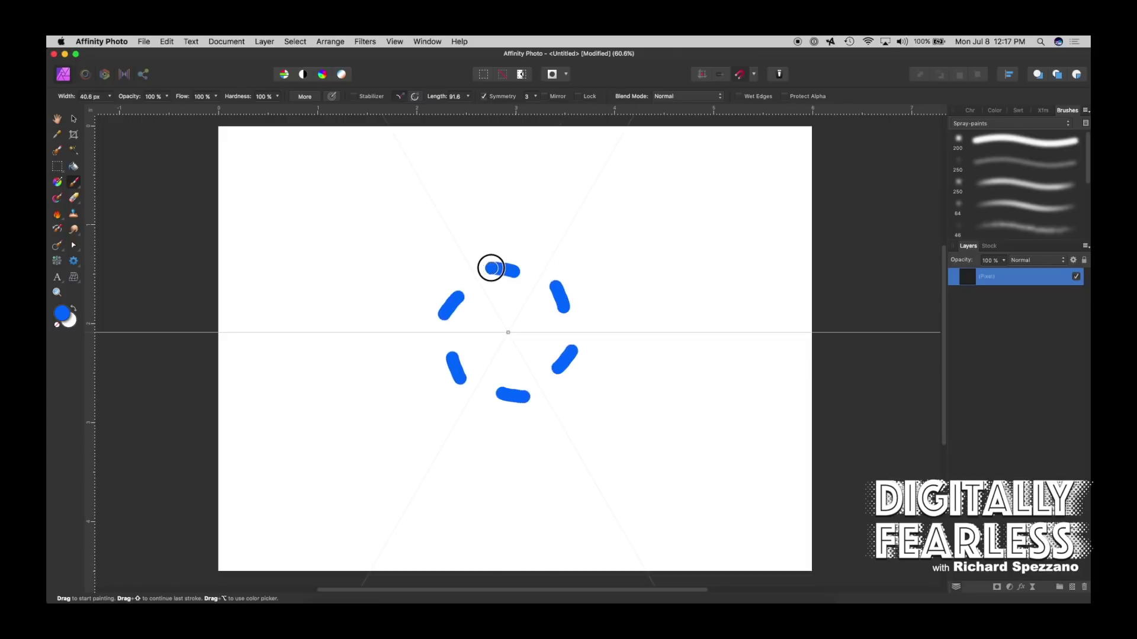
{"action": "left_click", "coordinate": [543, 114]}
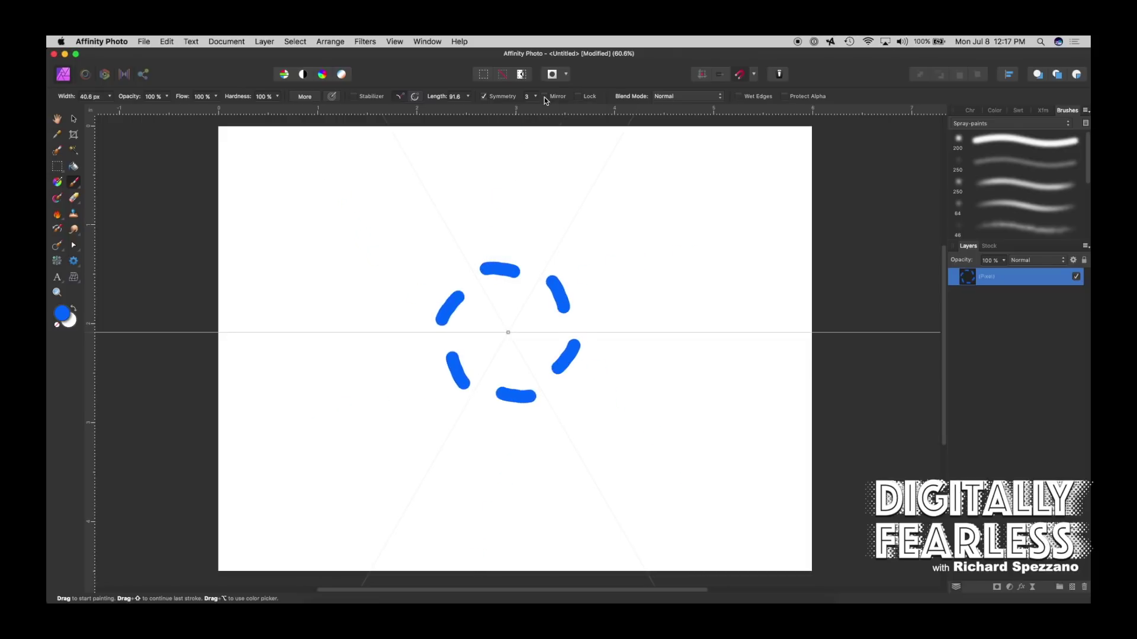
Turn on Mirror, paint mirrored arcs and strokes, then lower symmetry count from 3 to 1
{"action": "left_click", "coordinate": [544, 96]}
{"action": "left_click_drag", "start_coordinate": [524, 256], "coordinate": [458, 241]}
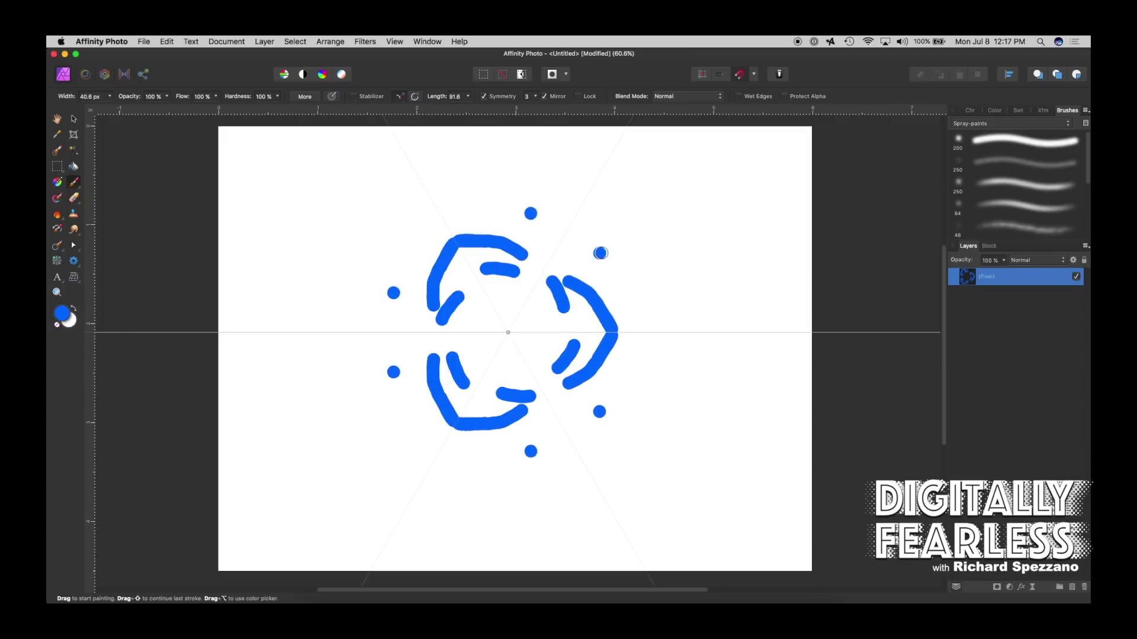
{"action": "left_click_drag", "start_coordinate": [601, 253], "coordinate": [563, 240]}
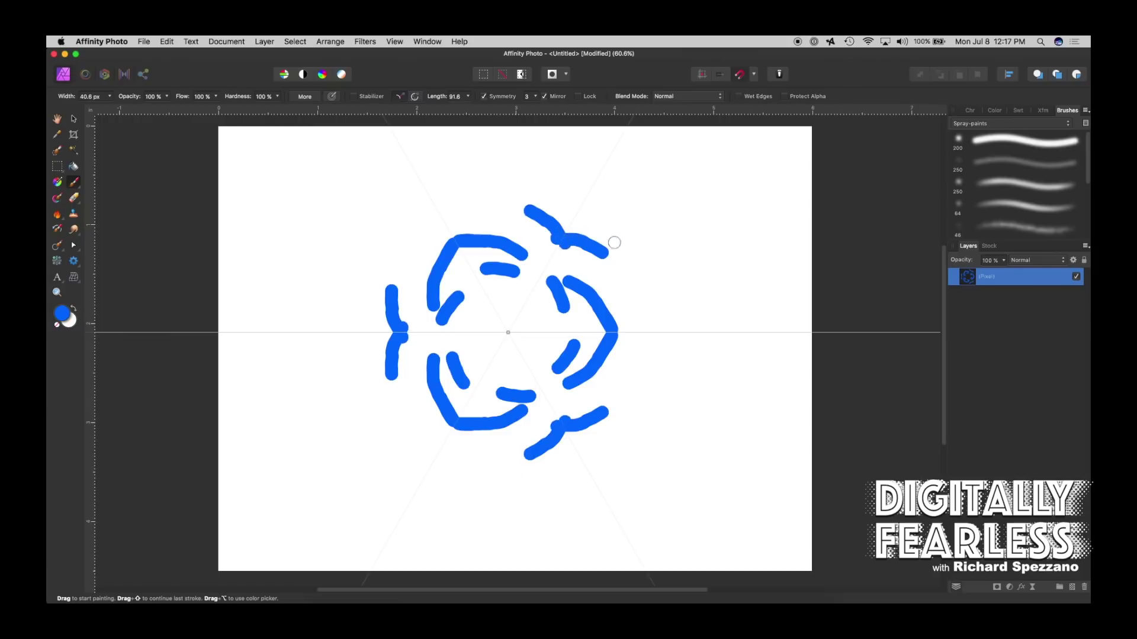
{"action": "left_click_drag", "start_coordinate": [648, 262], "coordinate": [648, 403]}
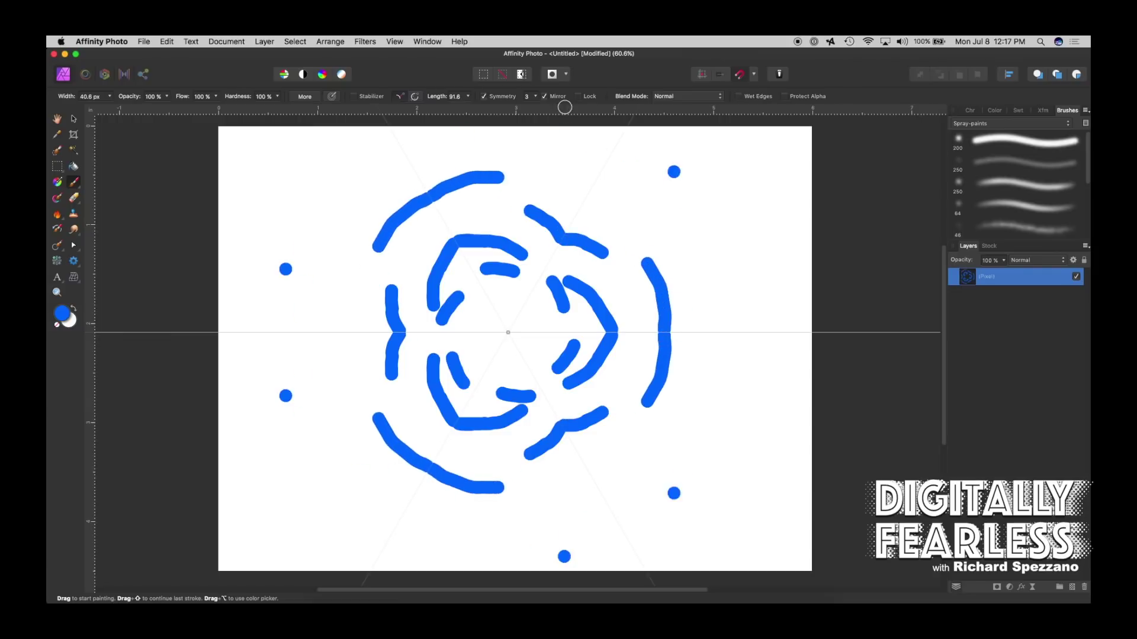
{"action": "left_click", "coordinate": [535, 96]}
{"action": "left_click_drag", "start_coordinate": [533, 108], "coordinate": [522, 108]}
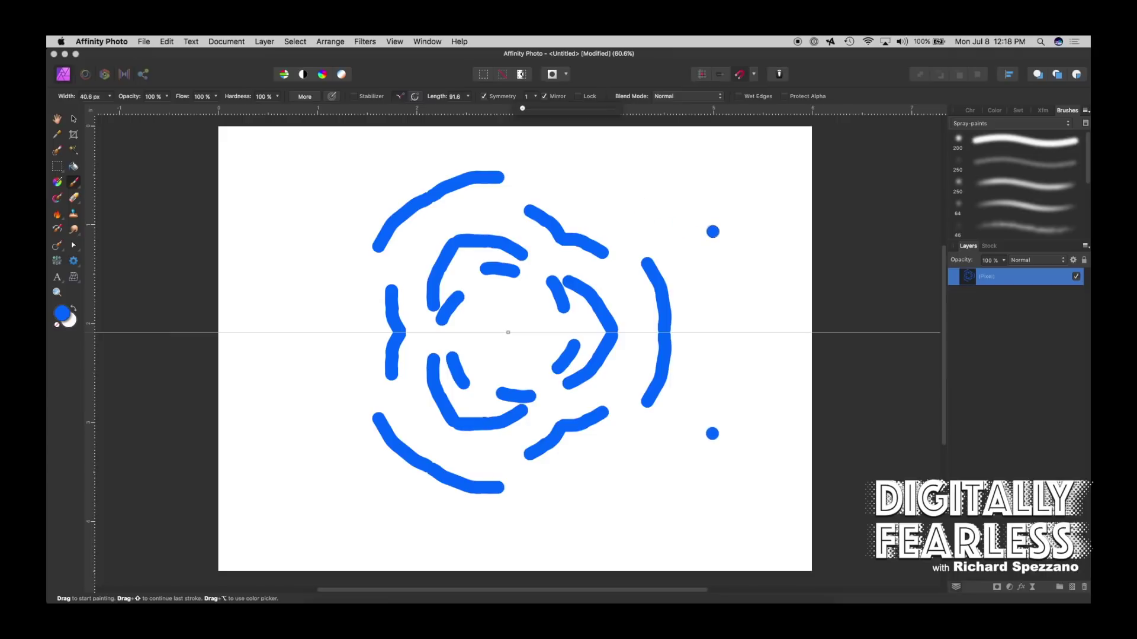
Switch mirroring off and paint rotated and vertically mirrored strokes and a centre dot
{"action": "left_click", "coordinate": [544, 98]}
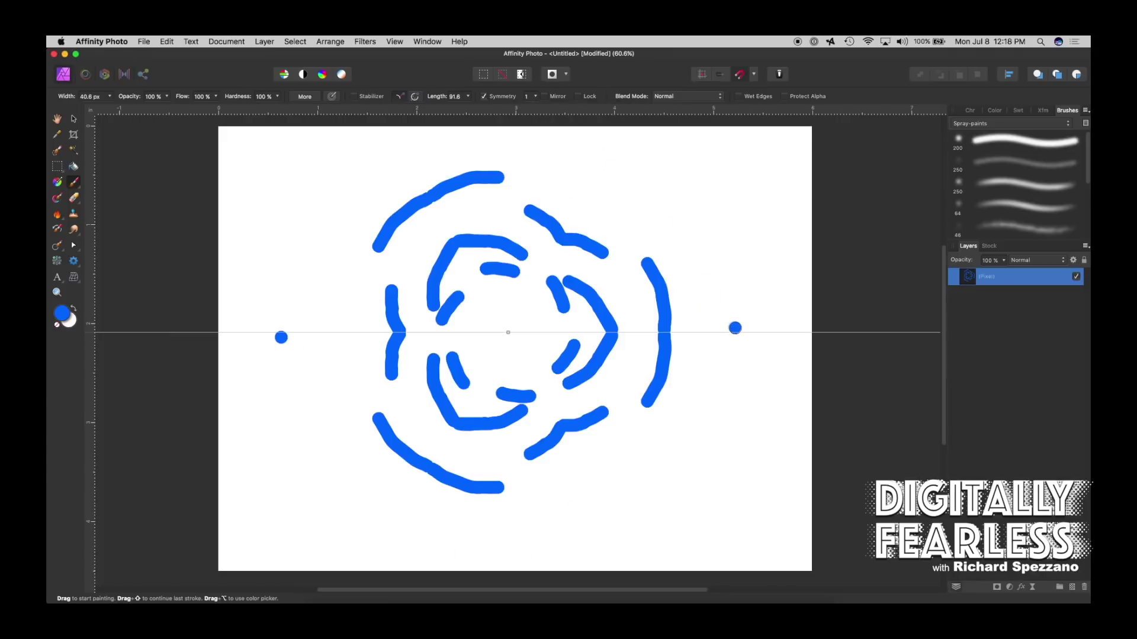
{"action": "mouse_move", "coordinate": [733, 326]}
{"action": "left_mouse_down"}
{"action": "mouse_move", "coordinate": [715, 227]}
{"action": "mouse_move", "coordinate": [590, 239]}
{"action": "left_mouse_up"}
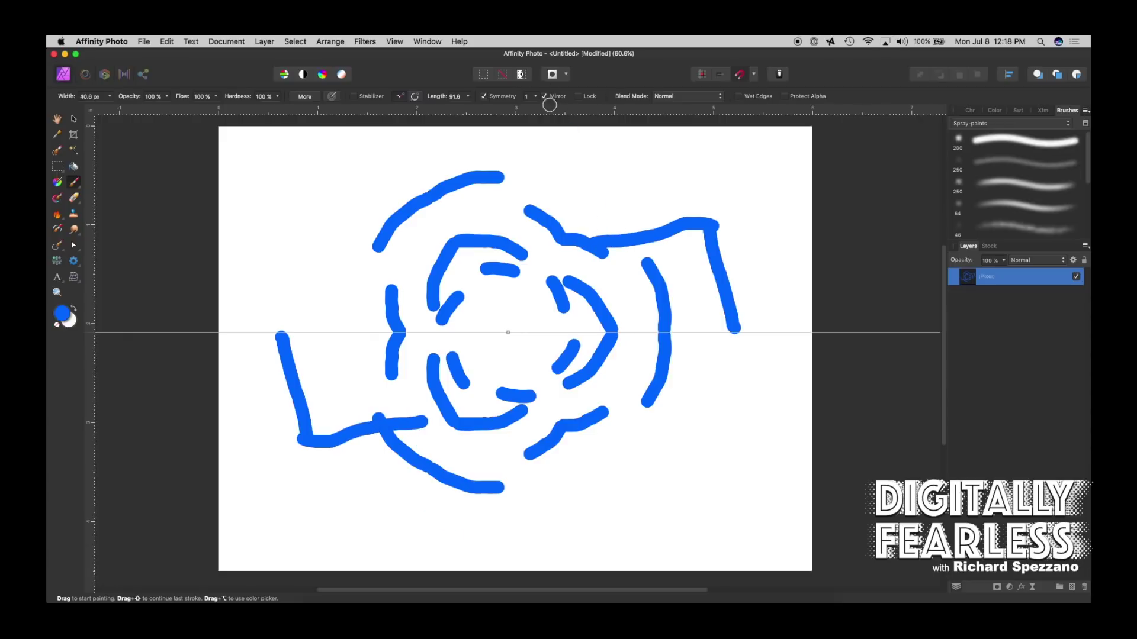
{"action": "left_click_drag", "start_coordinate": [766, 255], "coordinate": [773, 329]}
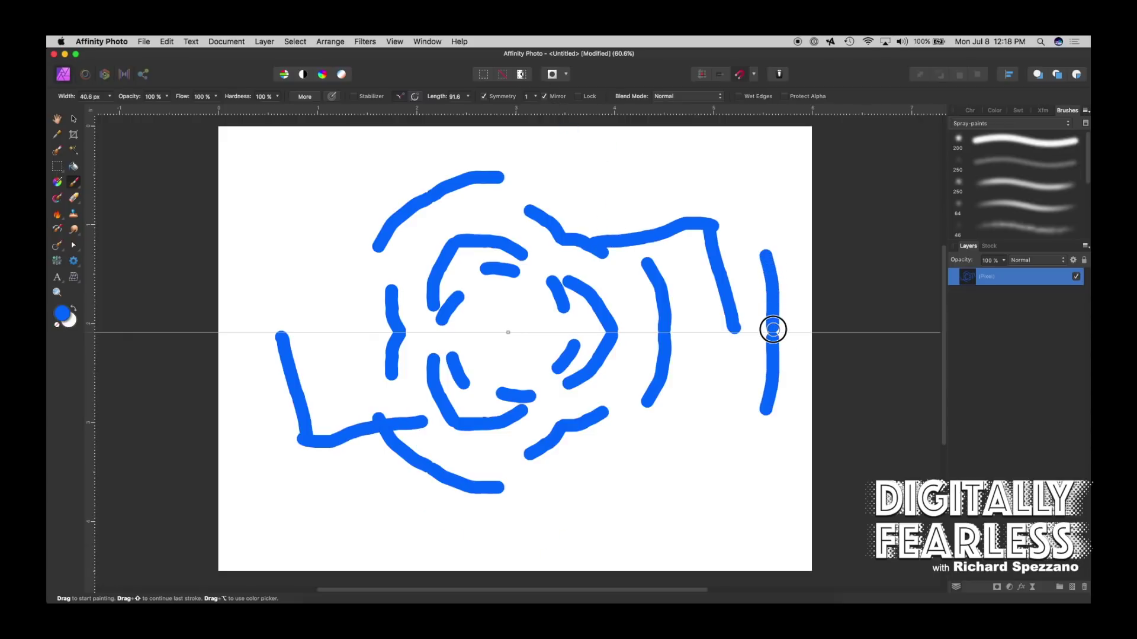
{"action": "left_click", "coordinate": [474, 339]}
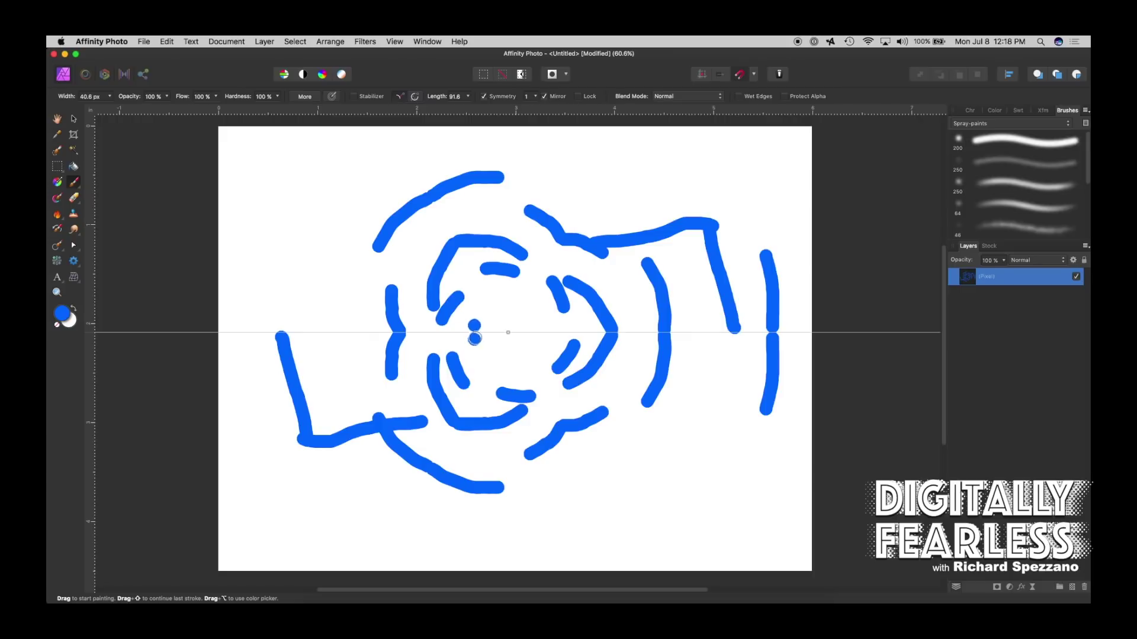
{"action": "left_click_drag", "start_coordinate": [475, 337], "coordinate": [522, 395]}
{"action": "left_click_drag", "start_coordinate": [326, 254], "coordinate": [338, 332]}
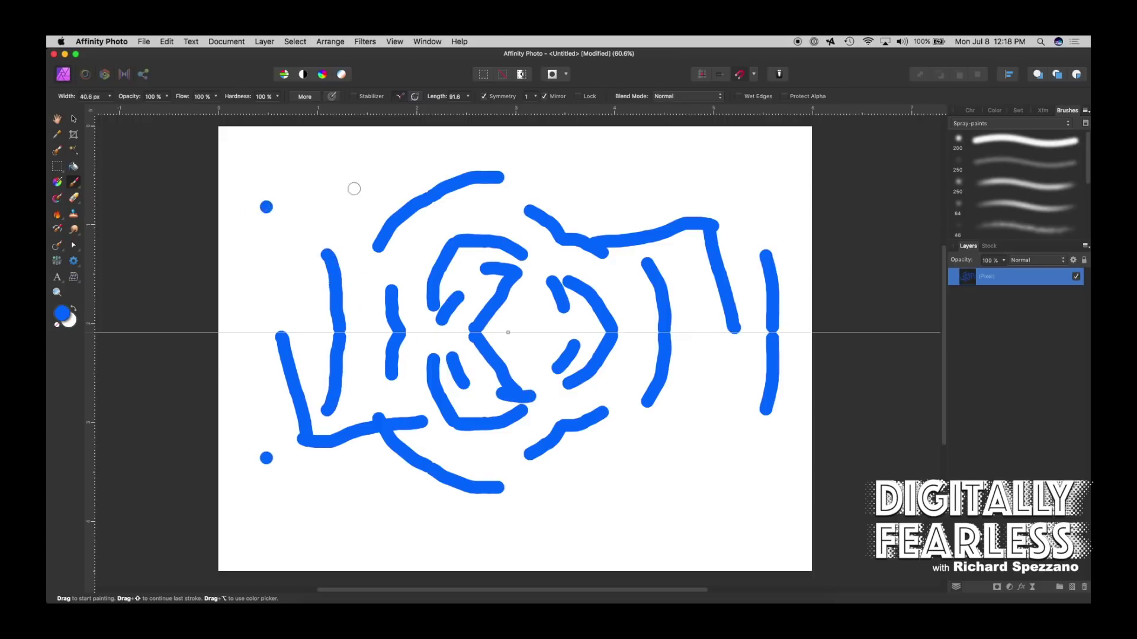
Undo stray dots, paint a mirrored left stroke, then turn off Symmetry and Mirror
{"action": "key", "text": "super+z"}
{"action": "left_click", "coordinate": [547, 464]}
{"action": "key", "text": "super+z"}
{"action": "mouse_move", "coordinate": [295, 246]}
{"action": "left_mouse_down"}
{"action": "mouse_move", "coordinate": [307, 330]}
{"action": "mouse_move", "coordinate": [320, 329]}
{"action": "left_mouse_up"}
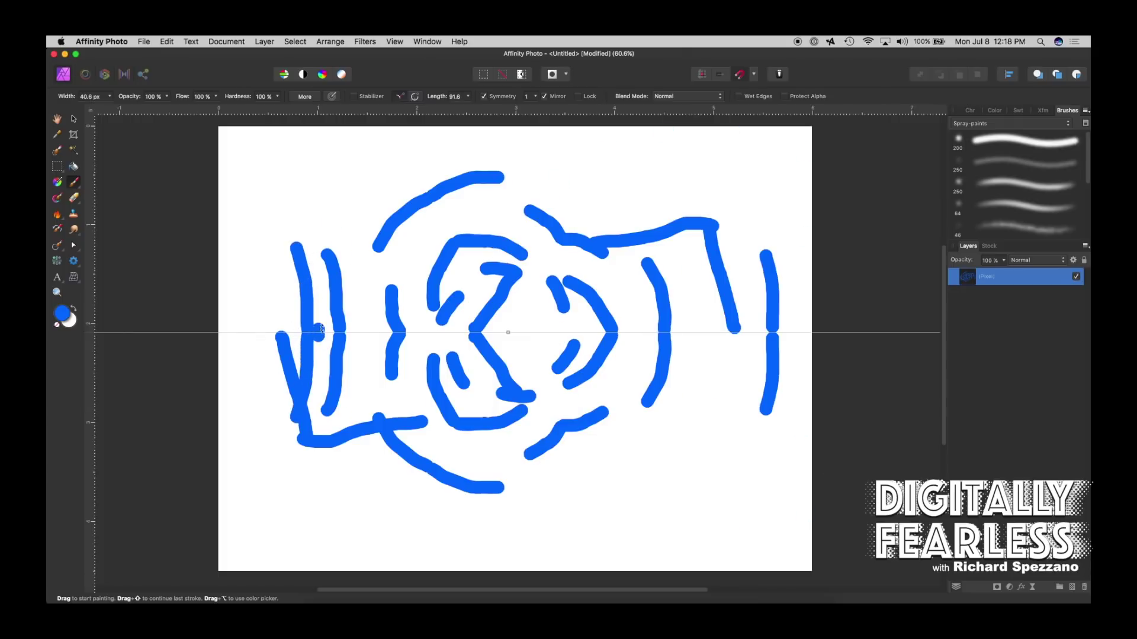
{"action": "left_click", "coordinate": [485, 96]}
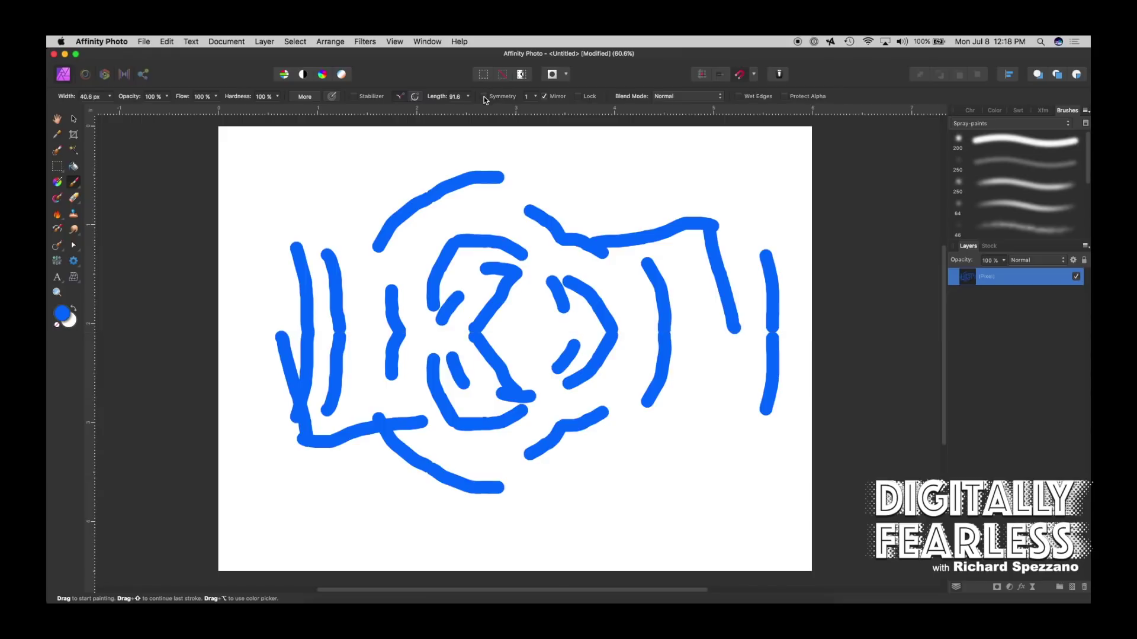
{"action": "left_click", "coordinate": [544, 97]}
Replace the painted layer with a new pixel layer and paint a blue stroke on it
{"action": "key", "text": "Delete"}
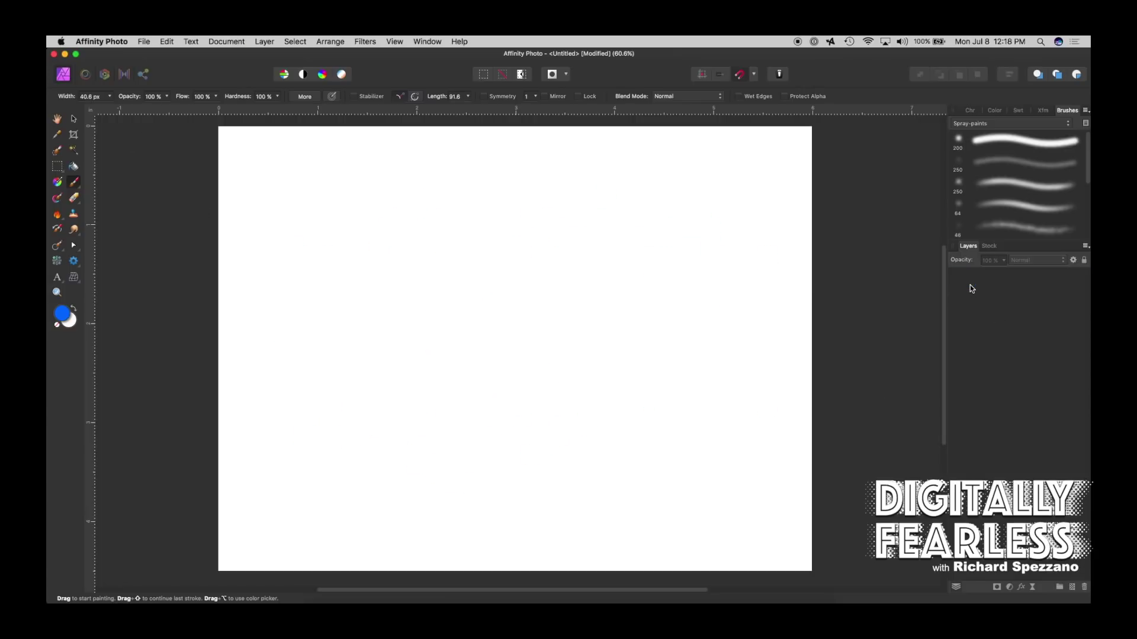
{"action": "left_click", "coordinate": [1072, 588]}
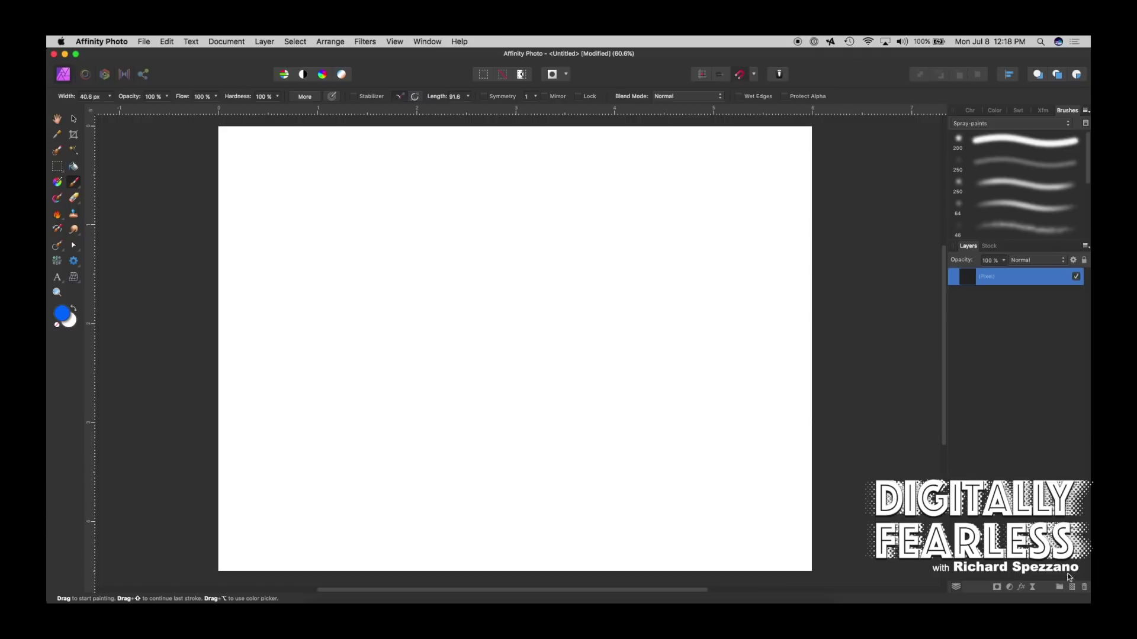
{"action": "key", "text": "super+z"}
{"action": "left_click", "coordinate": [688, 135]}
{"action": "key", "text": "super+z"}
{"action": "mouse_move", "coordinate": [284, 212]}
{"action": "left_mouse_down"}
{"action": "mouse_move", "coordinate": [507, 212]}
{"action": "mouse_move", "coordinate": [536, 240]}
{"action": "mouse_move", "coordinate": [380, 251]}
{"action": "mouse_move", "coordinate": [475, 314]}
{"action": "mouse_move", "coordinate": [559, 279]}
{"action": "mouse_move", "coordinate": [432, 225]}
{"action": "mouse_move", "coordinate": [355, 236]}
{"action": "mouse_move", "coordinate": [315, 294]}
{"action": "left_mouse_up"}
{"action": "left_click", "coordinate": [332, 287]}
{"action": "key", "text": "super+z"}
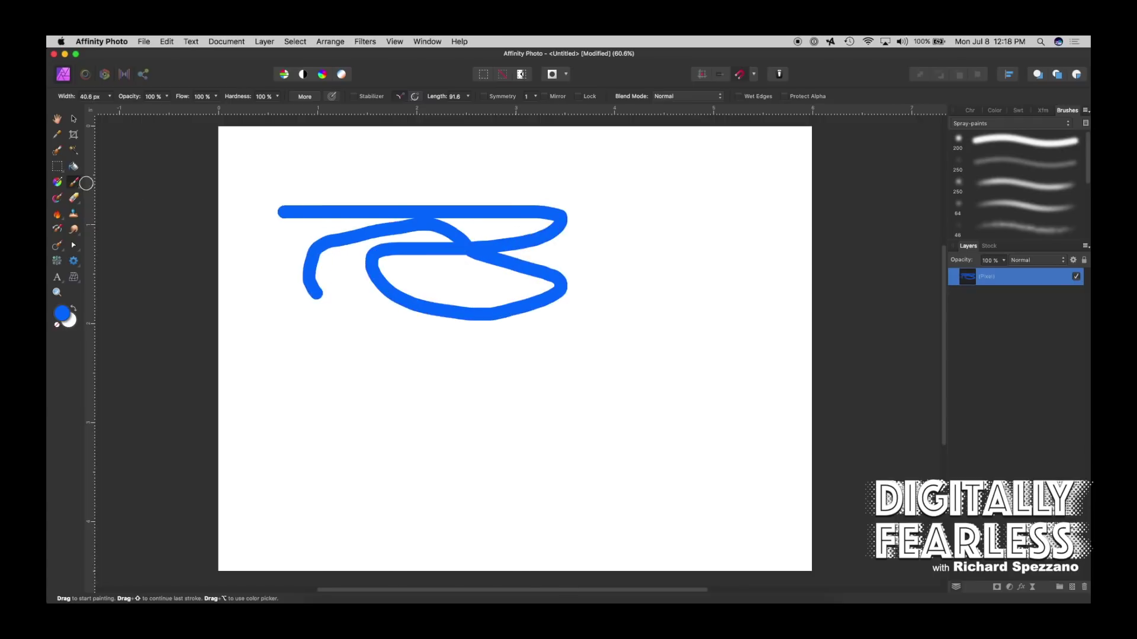
Paint magenta strokes over the blue scribble, then pick green as the brush colour
{"action": "double_click", "coordinate": [58, 313]}
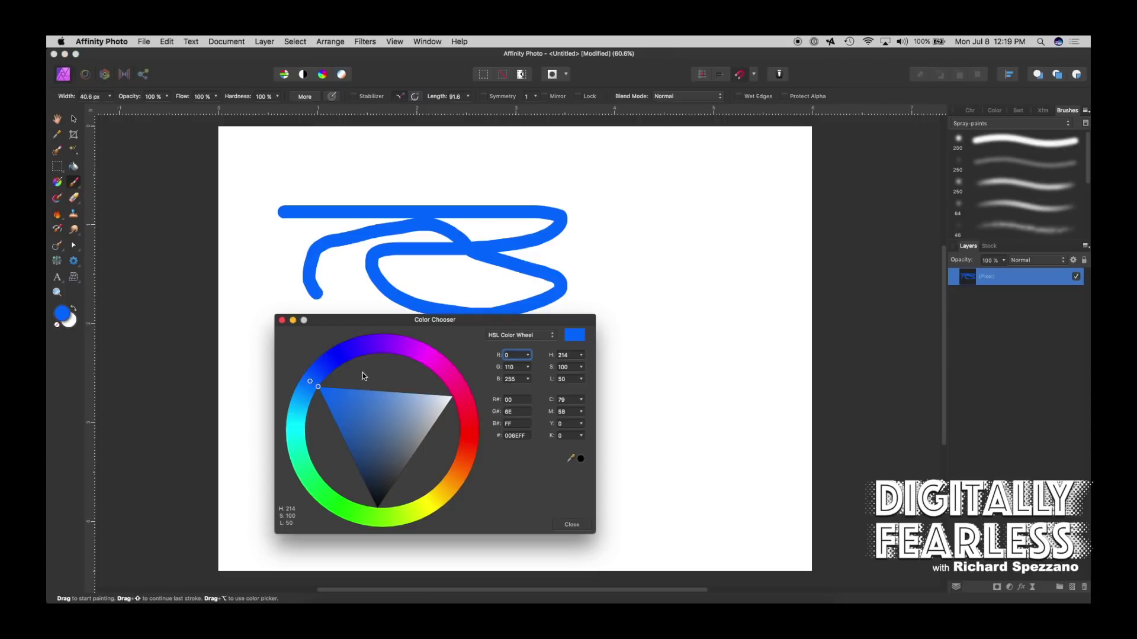
{"action": "left_click_drag", "start_coordinate": [439, 359], "coordinate": [428, 359]}
{"action": "mouse_move", "coordinate": [608, 189]}
{"action": "left_mouse_down"}
{"action": "mouse_move", "coordinate": [573, 264]}
{"action": "mouse_move", "coordinate": [421, 247]}
{"action": "mouse_move", "coordinate": [463, 185]}
{"action": "left_mouse_up"}
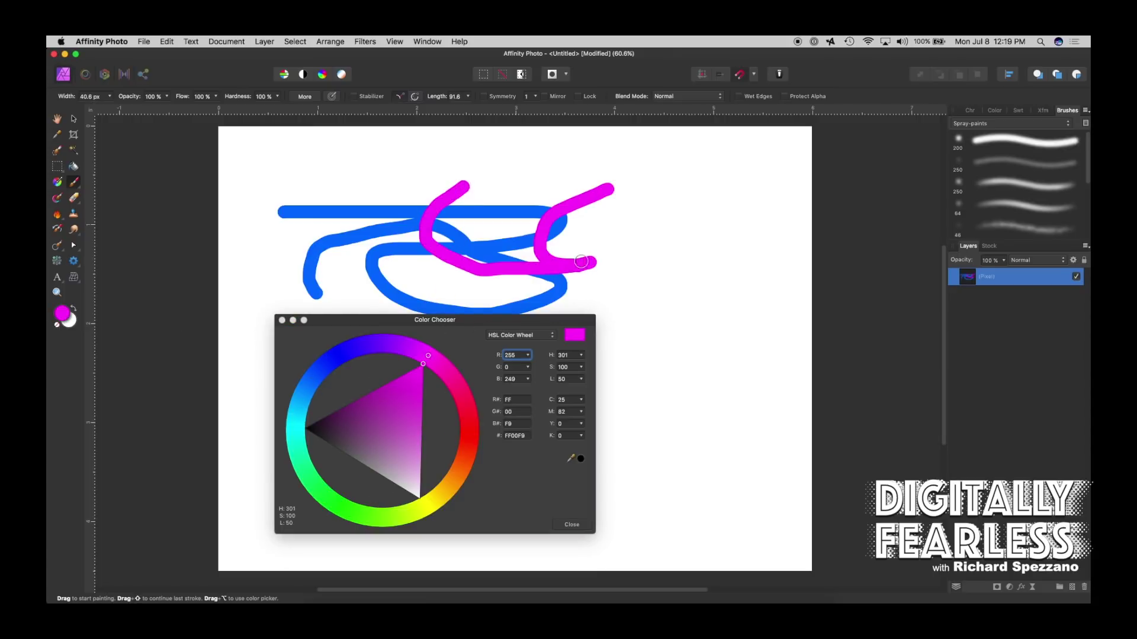
{"action": "left_click", "coordinate": [701, 161]}
{"action": "left_click", "coordinate": [337, 510]}
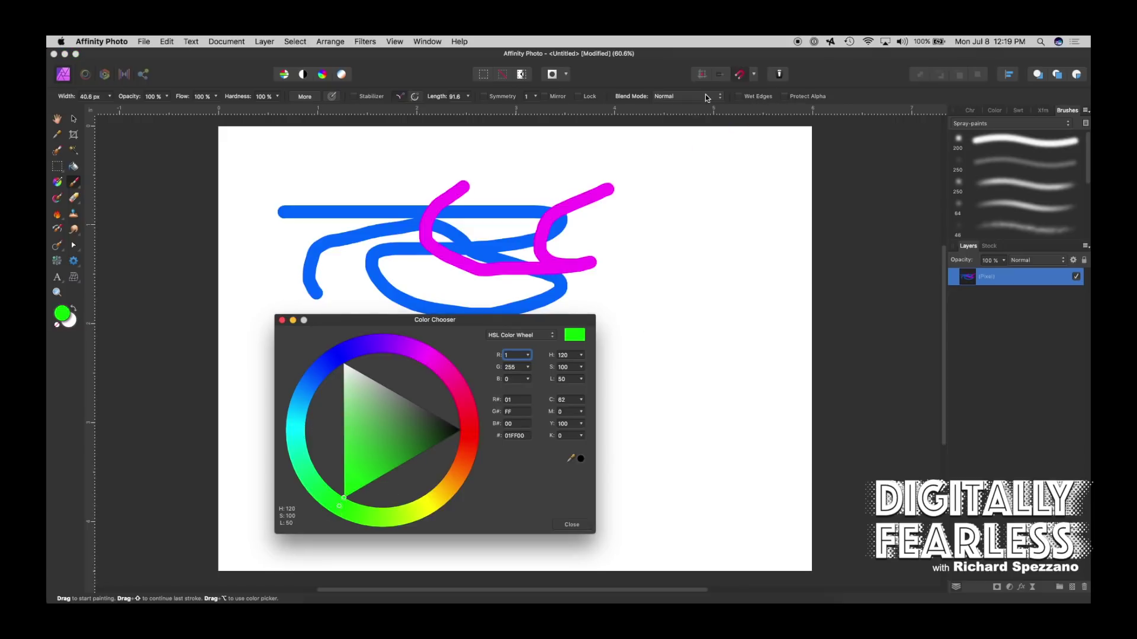
Set the brush blend mode to Luminosity and paint green strokes through the scribbles
{"action": "left_click", "coordinate": [668, 98]}
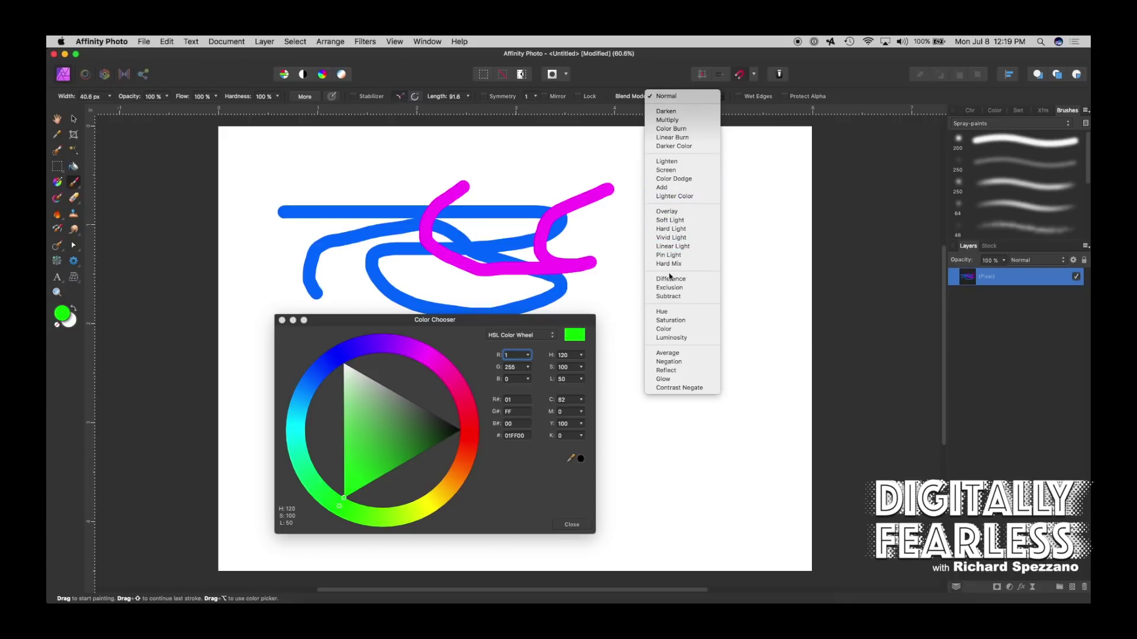
{"action": "left_click", "coordinate": [671, 338]}
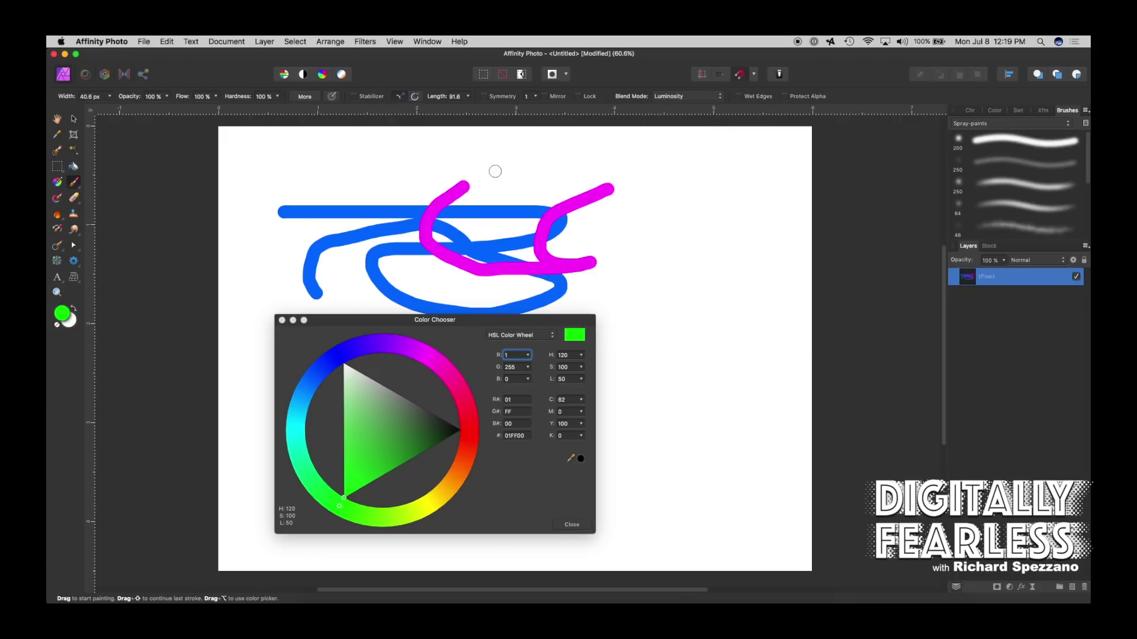
{"action": "mouse_move", "coordinate": [493, 175]}
{"action": "left_mouse_down"}
{"action": "mouse_move", "coordinate": [452, 231]}
{"action": "mouse_move", "coordinate": [414, 241]}
{"action": "mouse_move", "coordinate": [277, 220]}
{"action": "mouse_move", "coordinate": [290, 202]}
{"action": "mouse_move", "coordinate": [357, 203]}
{"action": "mouse_move", "coordinate": [462, 229]}
{"action": "mouse_move", "coordinate": [593, 241]}
{"action": "mouse_move", "coordinate": [648, 215]}
{"action": "mouse_move", "coordinate": [595, 166]}
{"action": "mouse_move", "coordinate": [558, 225]}
{"action": "left_mouse_up"}
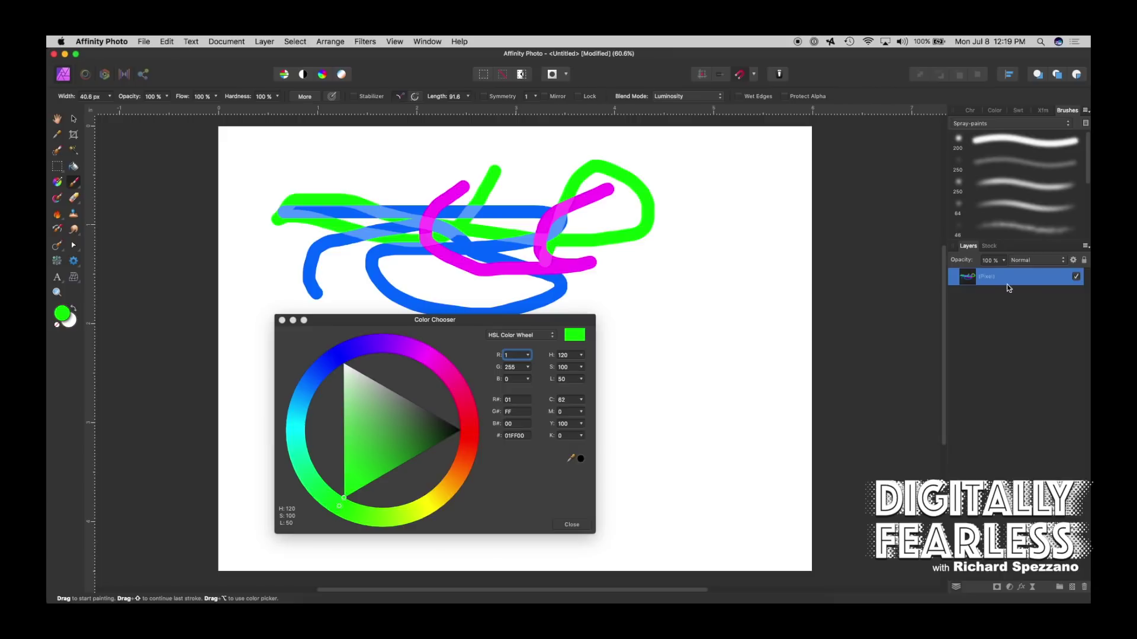
{"action": "mouse_move", "coordinate": [667, 195]}
{"action": "left_mouse_down"}
{"action": "mouse_move", "coordinate": [638, 238]}
{"action": "mouse_move", "coordinate": [608, 241]}
{"action": "left_mouse_up"}
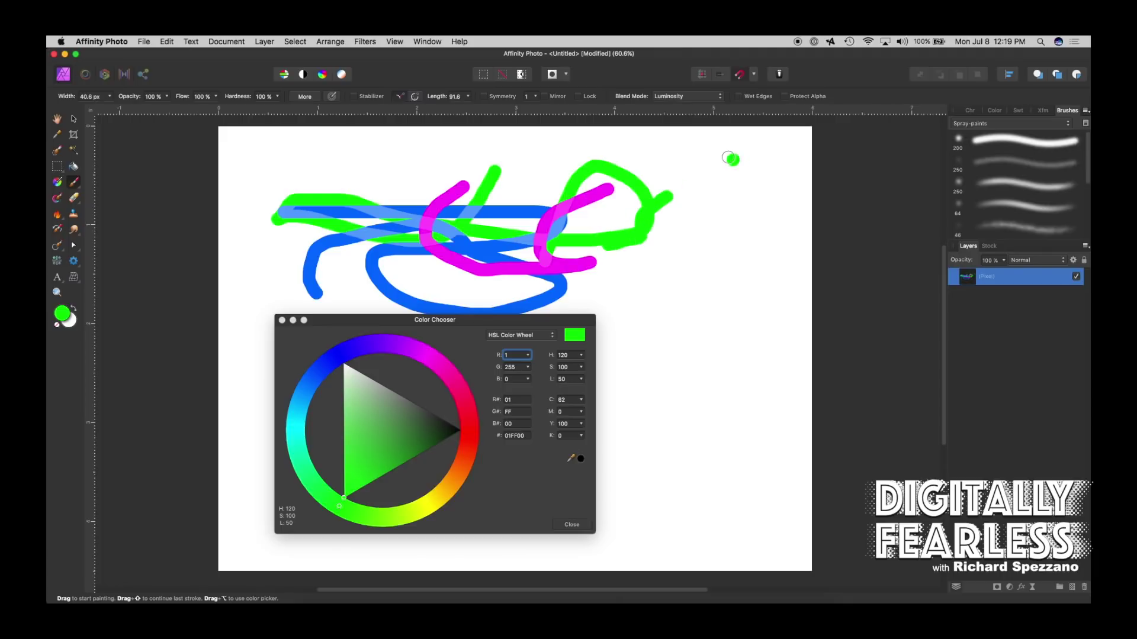
{"action": "mouse_move", "coordinate": [492, 168]}
{"action": "left_mouse_down"}
{"action": "mouse_move", "coordinate": [502, 248]}
{"action": "mouse_move", "coordinate": [550, 305]}
{"action": "left_mouse_up"}
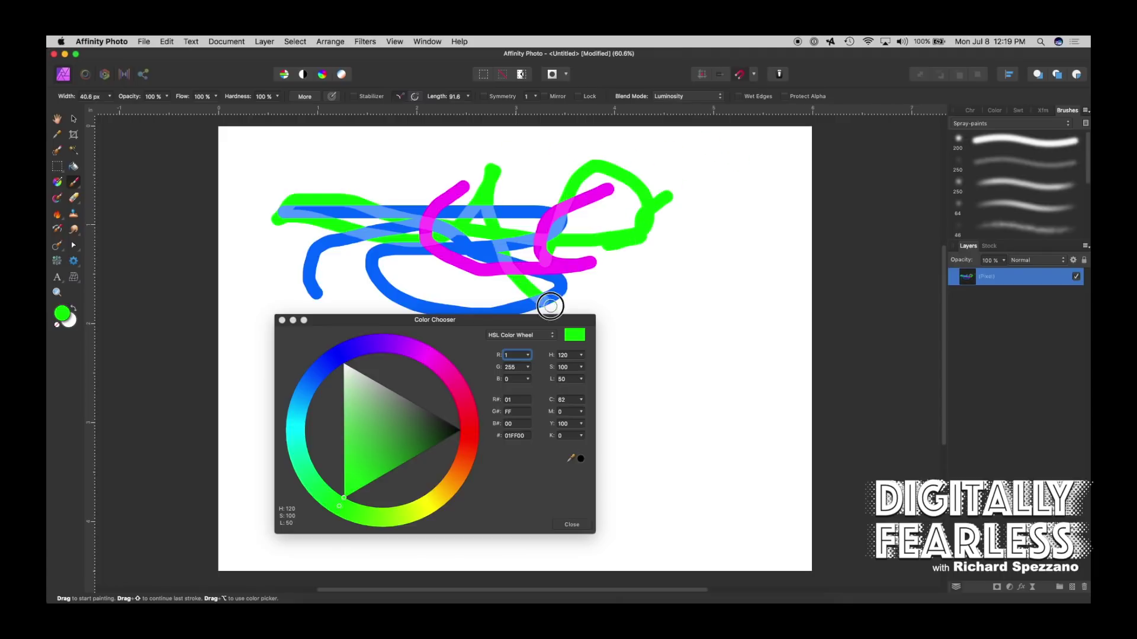
{"action": "left_click", "coordinate": [681, 96]}
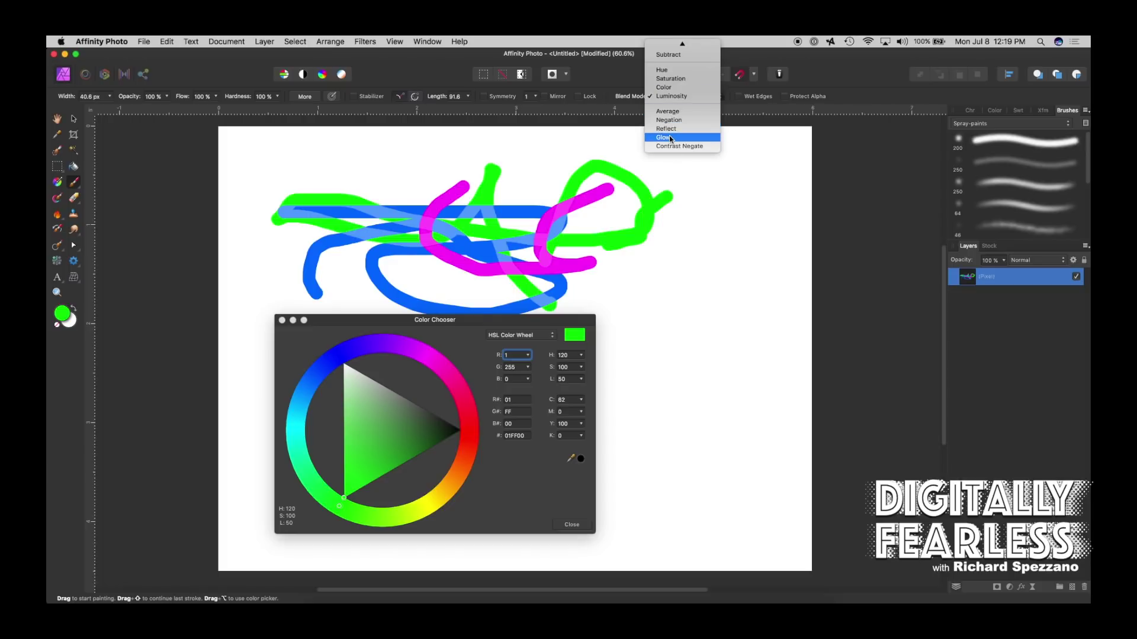
Set the brush blend mode to Overlay and paint two green strokes
{"action": "mouse_move", "coordinate": [681, 45]}
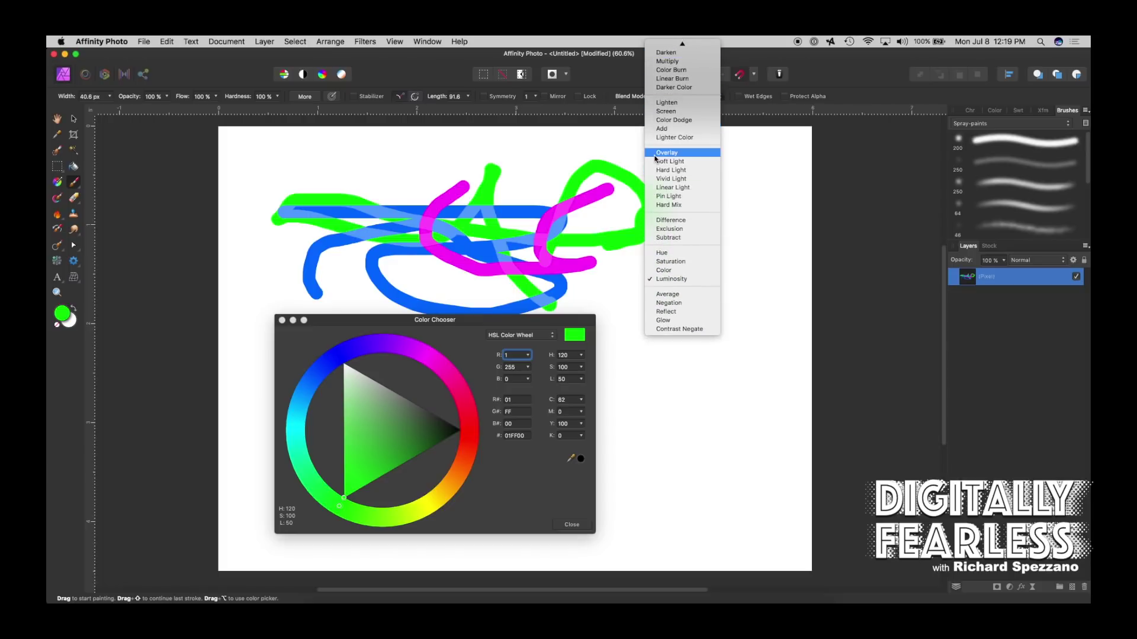
{"action": "left_click", "coordinate": [666, 154]}
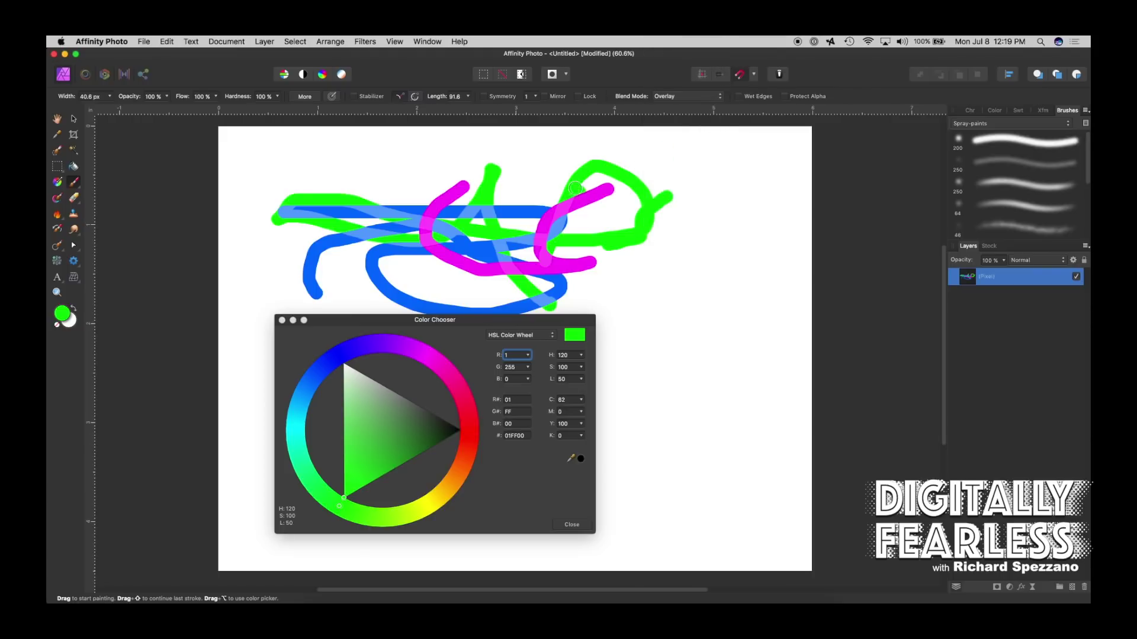
{"action": "left_click_drag", "start_coordinate": [504, 190], "coordinate": [538, 233]}
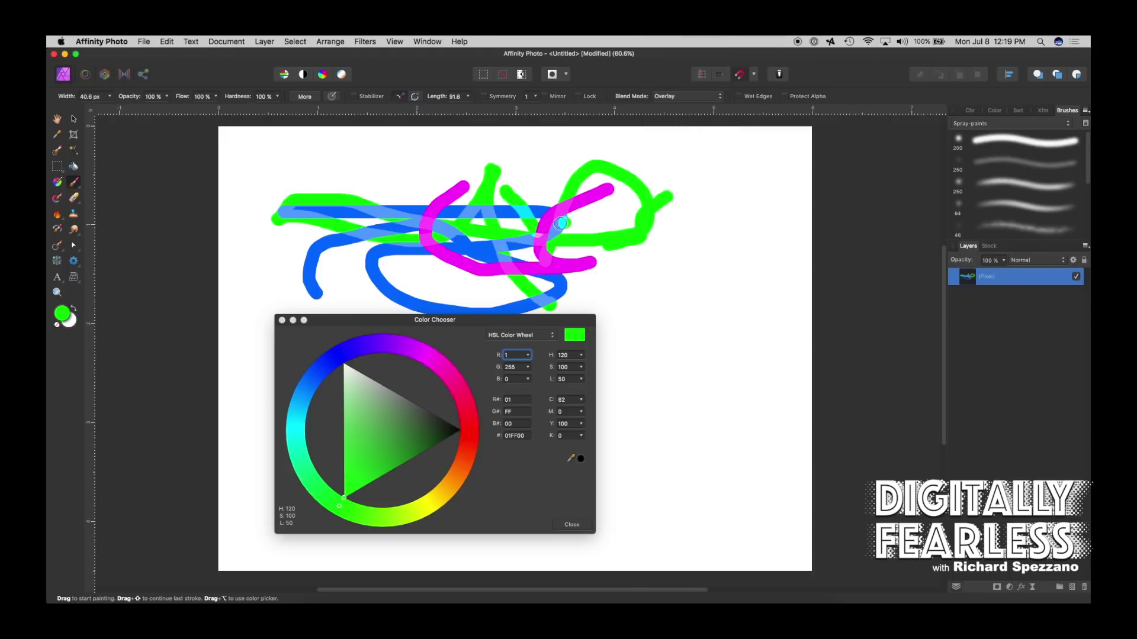
{"action": "left_click_drag", "start_coordinate": [362, 294], "coordinate": [406, 293]}
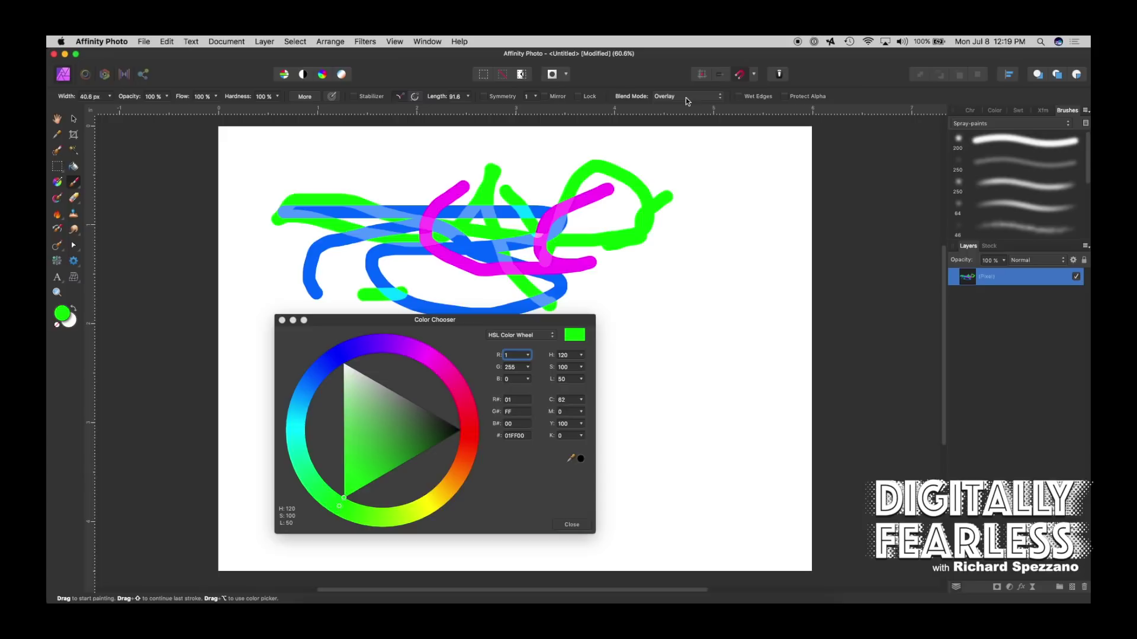
Switch to Vivid Light blend mode and paint three green strokes and a dot
{"action": "left_click", "coordinate": [718, 100]}
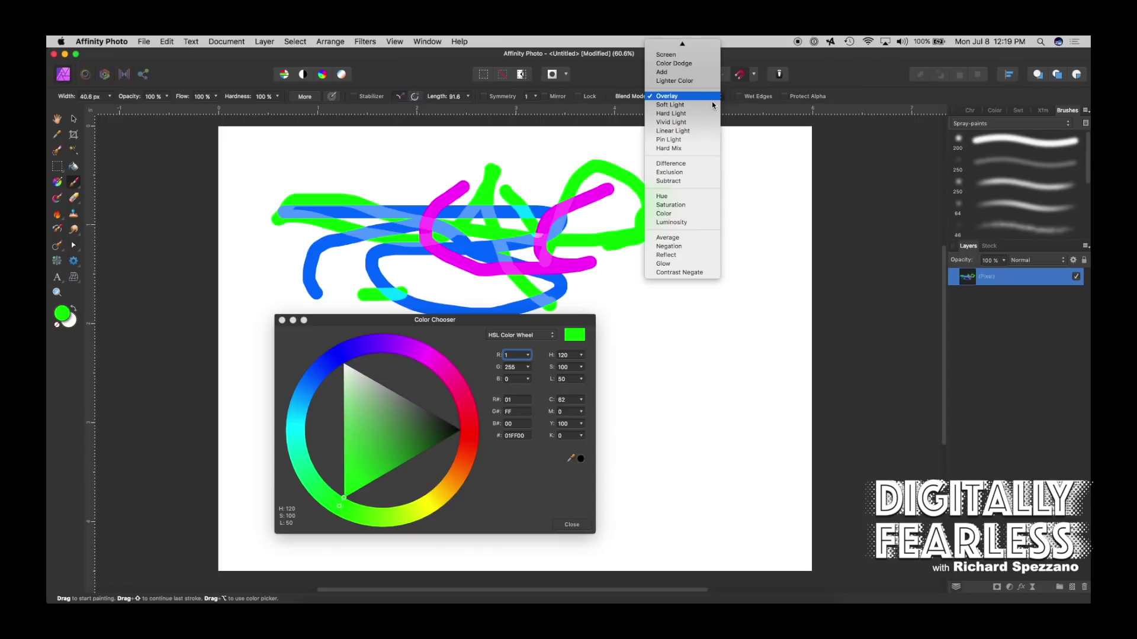
{"action": "left_click", "coordinate": [701, 122]}
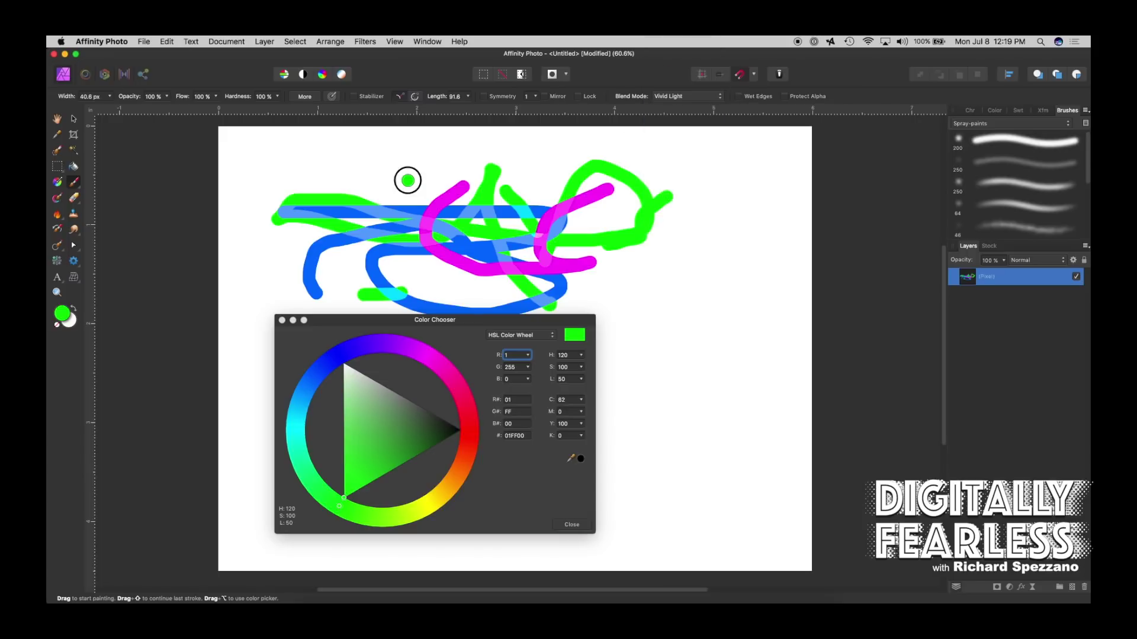
{"action": "mouse_move", "coordinate": [408, 180]}
{"action": "left_mouse_down"}
{"action": "mouse_move", "coordinate": [451, 260]}
{"action": "mouse_move", "coordinate": [515, 309]}
{"action": "mouse_move", "coordinate": [579, 314]}
{"action": "mouse_move", "coordinate": [632, 290]}
{"action": "left_mouse_up"}
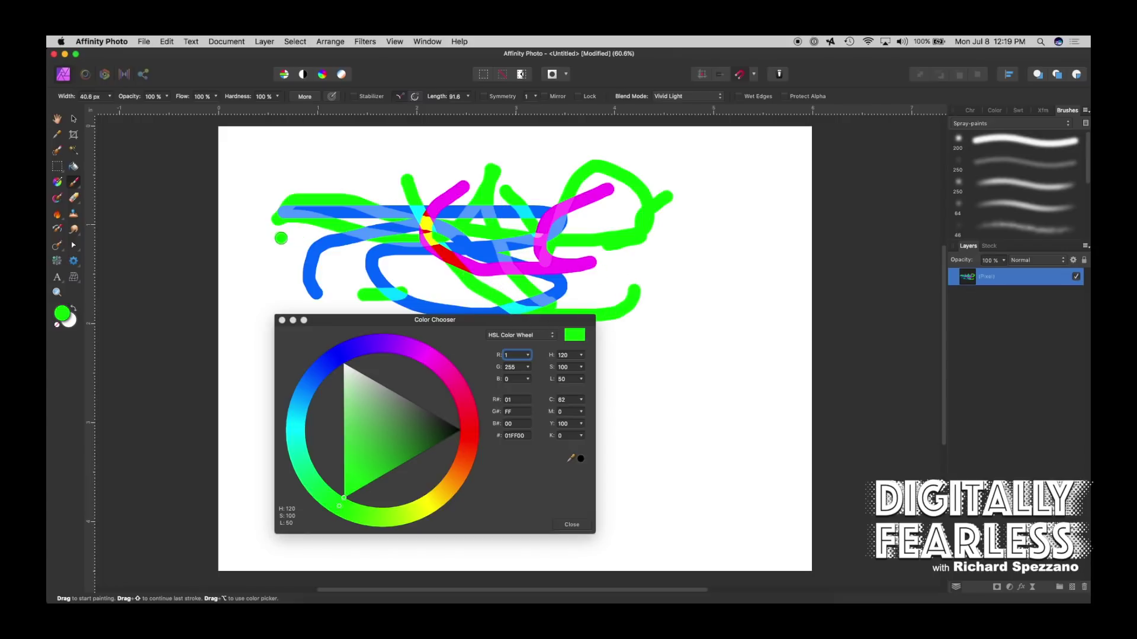
{"action": "left_click_drag", "start_coordinate": [281, 238], "coordinate": [356, 248]}
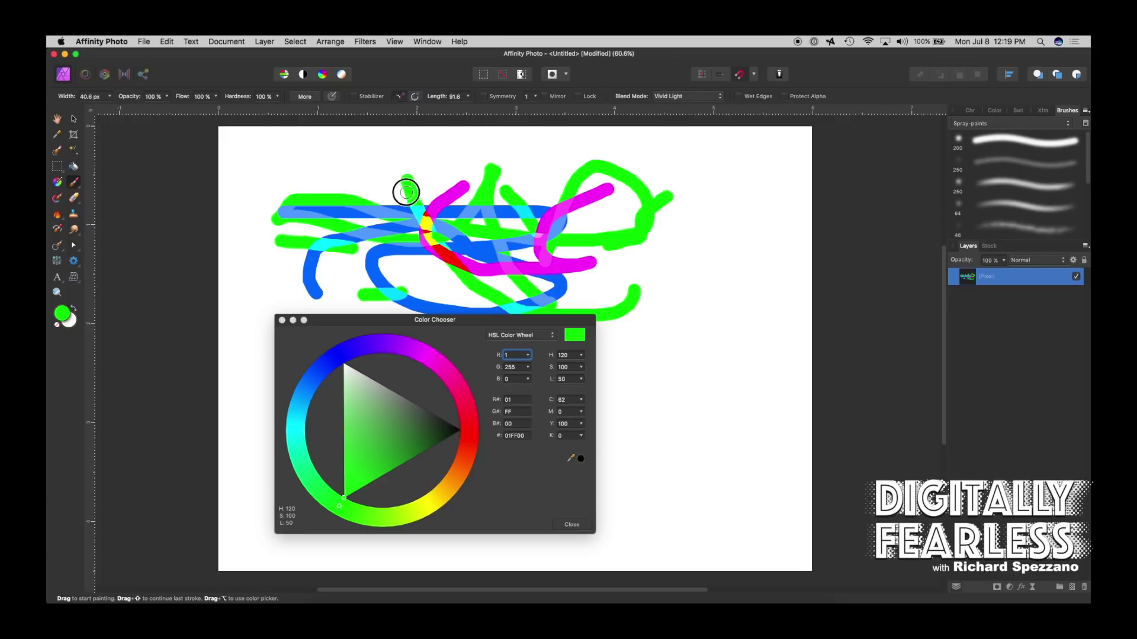
{"action": "mouse_move", "coordinate": [407, 192]}
{"action": "left_mouse_down"}
{"action": "mouse_move", "coordinate": [367, 227]}
{"action": "mouse_move", "coordinate": [362, 266]}
{"action": "mouse_move", "coordinate": [428, 271]}
{"action": "left_mouse_up"}
{"action": "left_click", "coordinate": [551, 165]}
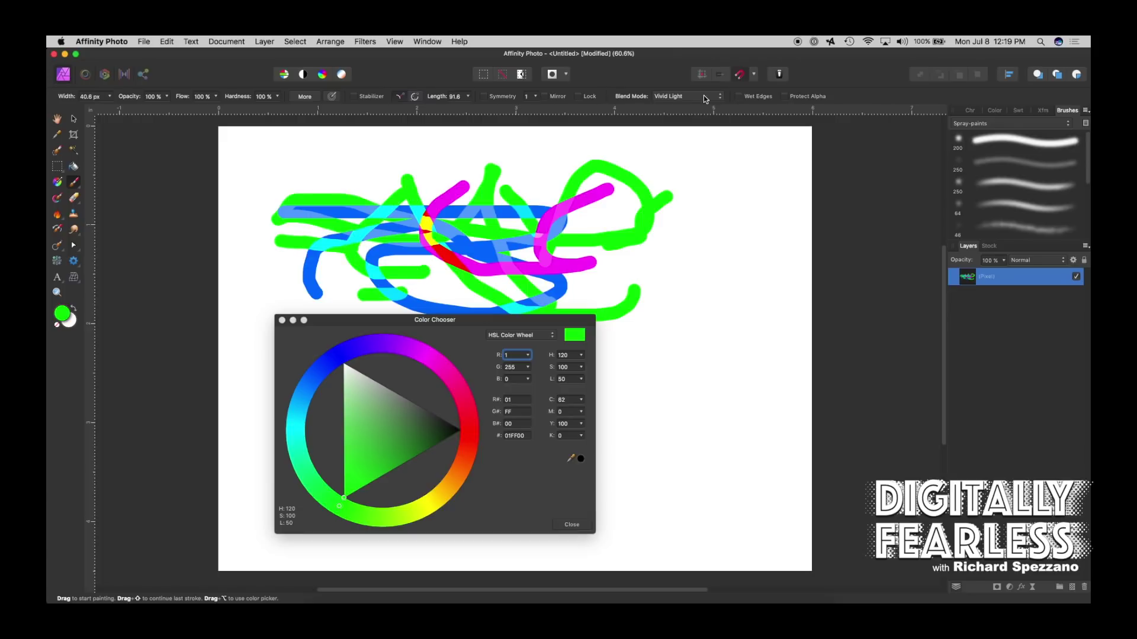
Return the blend mode to Normal and paint a long green stroke under the scribbles
{"action": "left_click", "coordinate": [703, 95]}
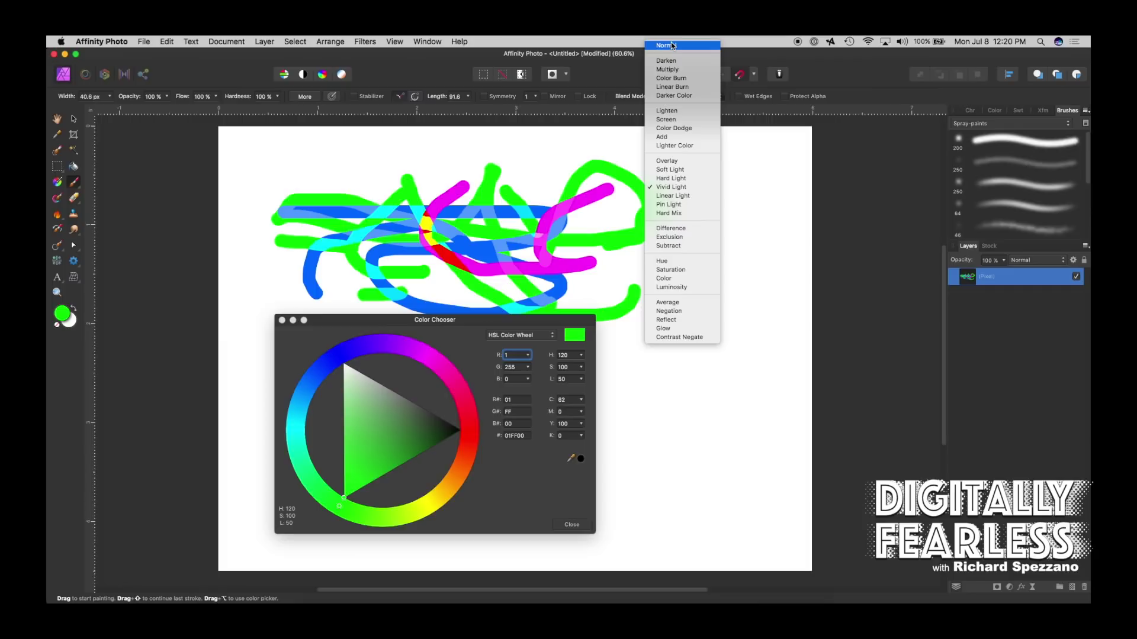
{"action": "left_click", "coordinate": [672, 45]}
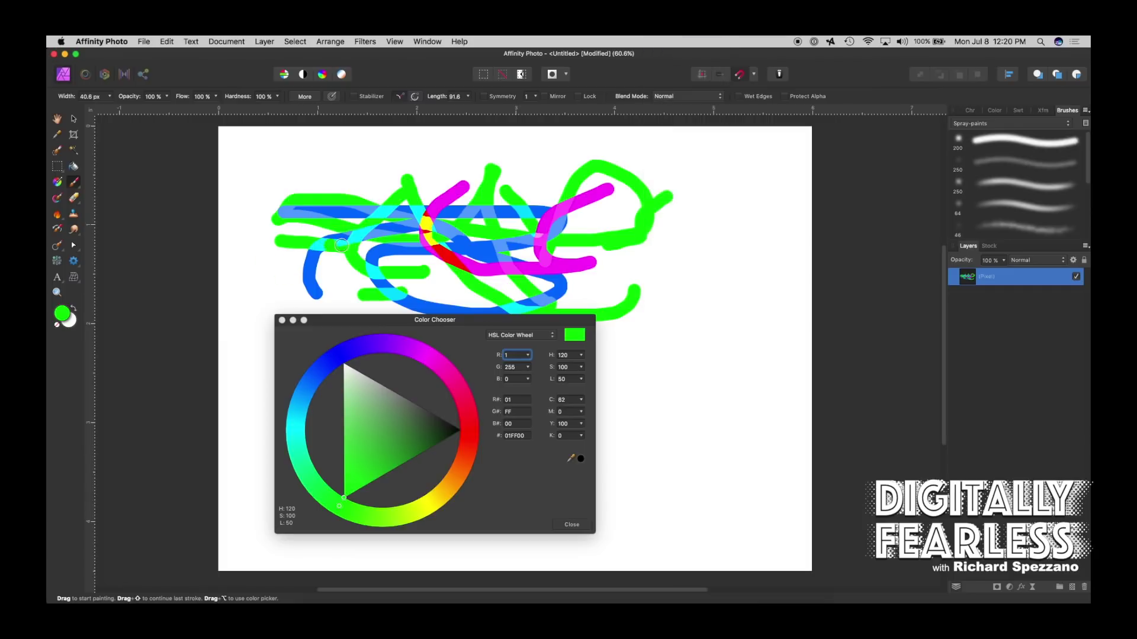
{"action": "left_click_drag", "start_coordinate": [259, 290], "coordinate": [592, 303]}
Add a new empty pixel layer and hide the layer with the old scribbles
{"action": "left_click", "coordinate": [282, 321]}
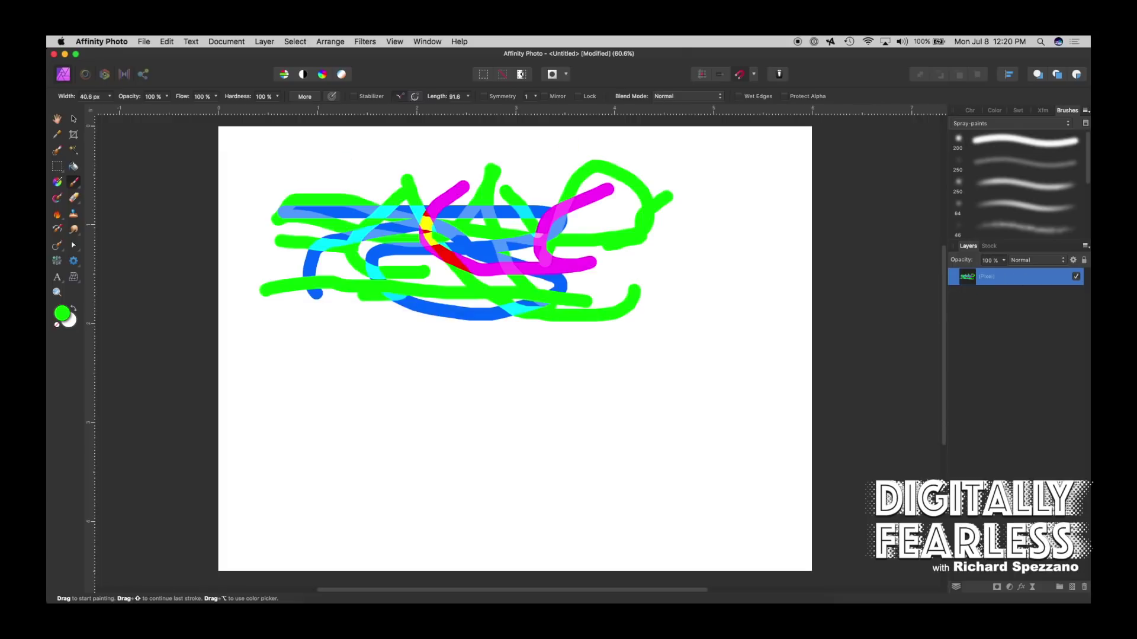
{"action": "left_click", "coordinate": [1072, 586]}
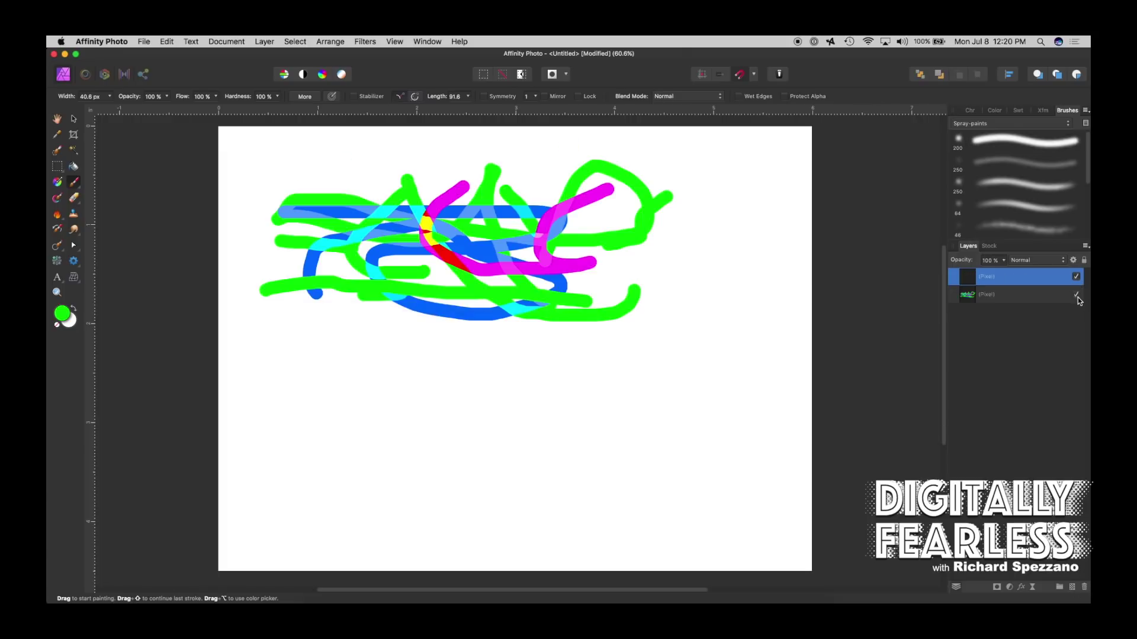
{"action": "left_click", "coordinate": [1077, 294]}
{"action": "key", "text": "v"}
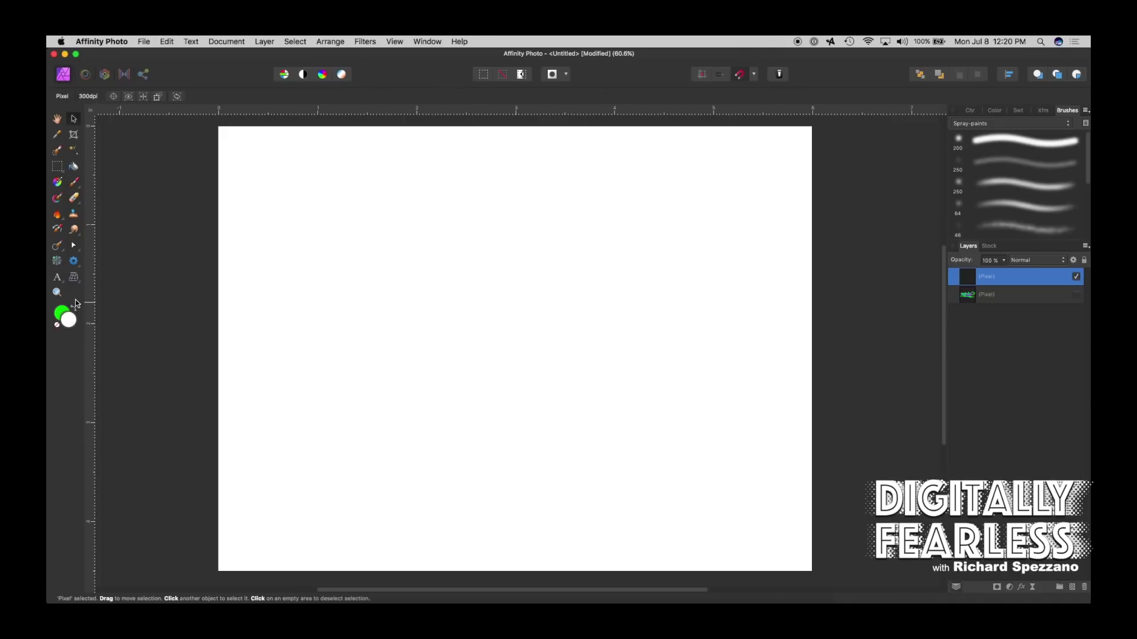
Choose blue as the painting colour and return to the Paint Brush
{"action": "double_click", "coordinate": [70, 319]}
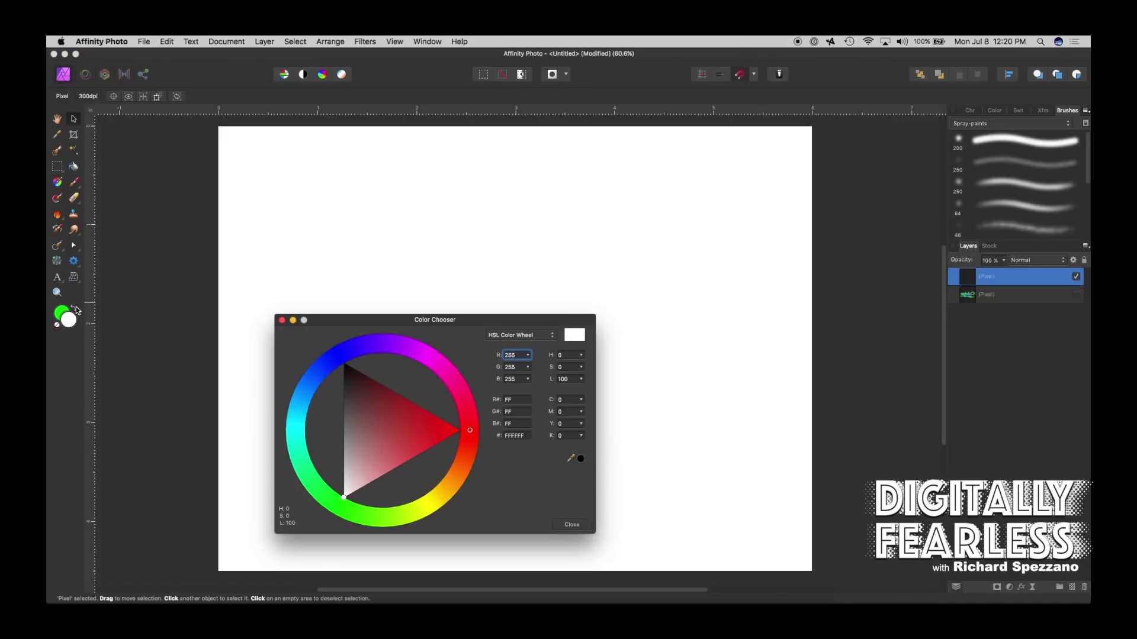
{"action": "left_click", "coordinate": [333, 361]}
{"action": "left_click", "coordinate": [75, 123]}
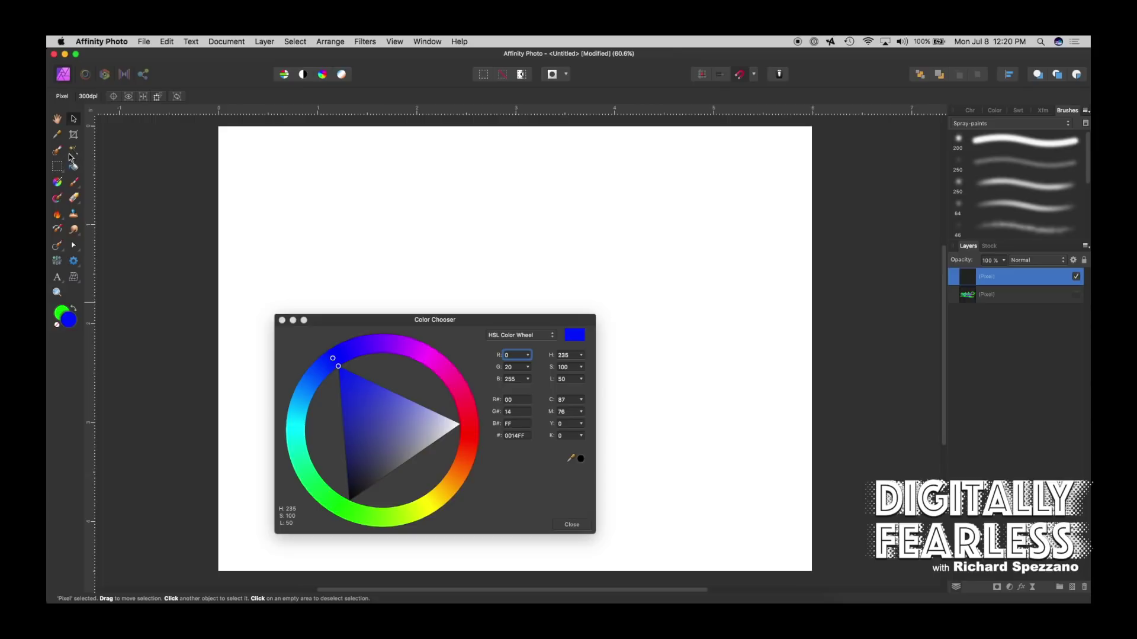
{"action": "left_click", "coordinate": [75, 185]}
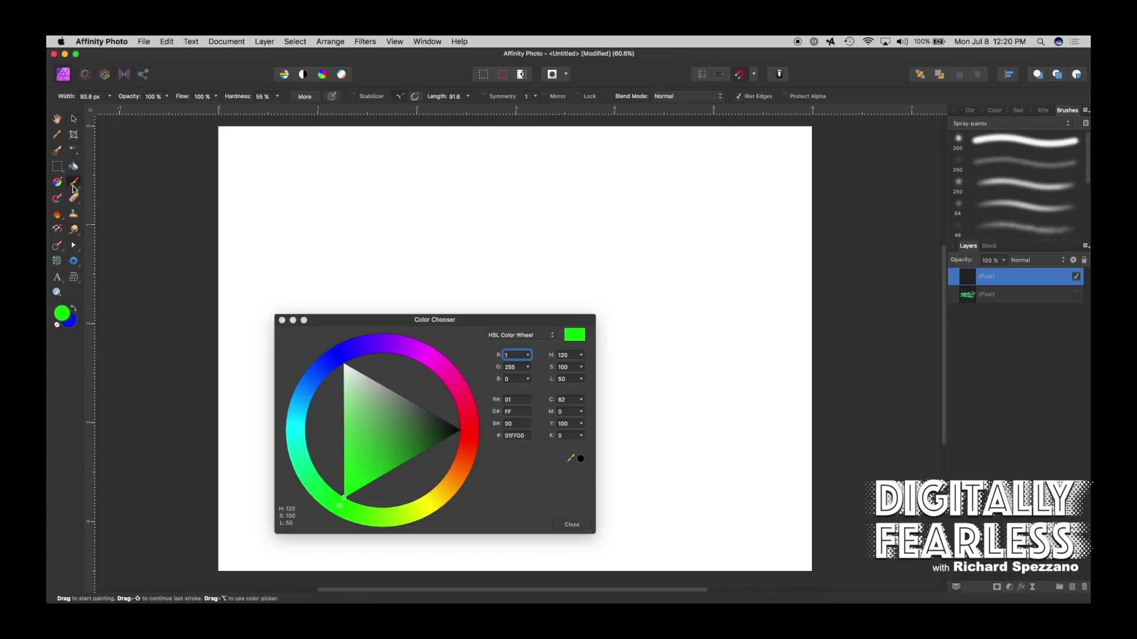
{"action": "left_click", "coordinate": [283, 321]}
{"action": "key", "text": "x"}
Paint two long blue strokes, then raise hardness to 84% and paint a harder one
{"action": "mouse_move", "coordinate": [267, 238]}
{"action": "left_mouse_down"}
{"action": "mouse_move", "coordinate": [431, 255]}
{"action": "mouse_move", "coordinate": [592, 231]}
{"action": "mouse_move", "coordinate": [680, 279]}
{"action": "mouse_move", "coordinate": [643, 307]}
{"action": "mouse_move", "coordinate": [583, 319]}
{"action": "mouse_move", "coordinate": [642, 288]}
{"action": "left_mouse_up"}
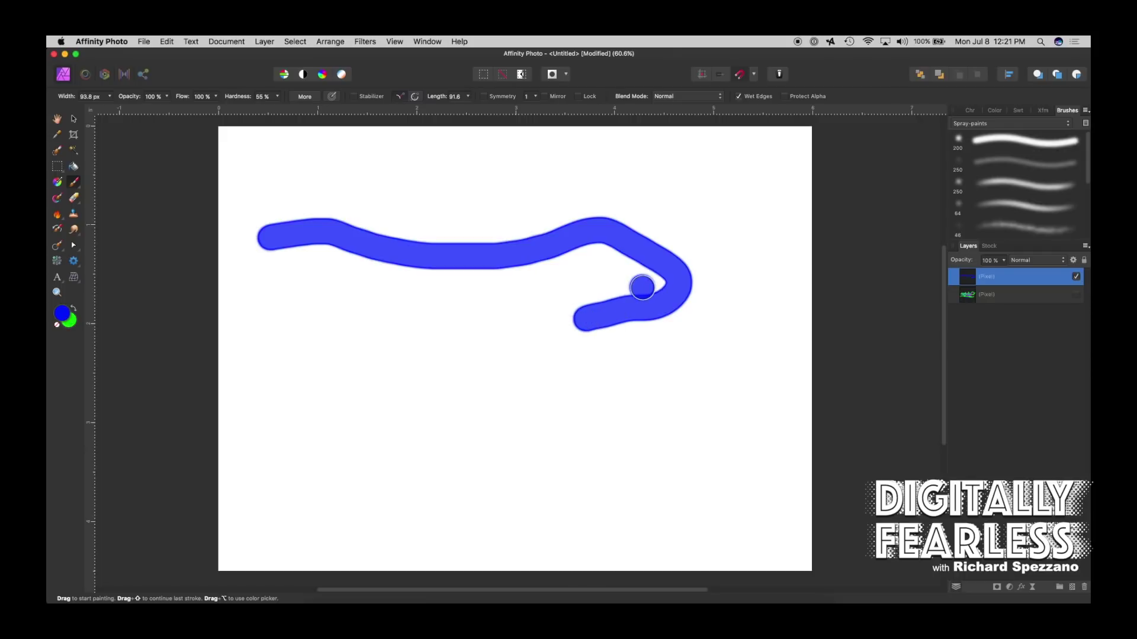
{"action": "key", "text": "super+2"}
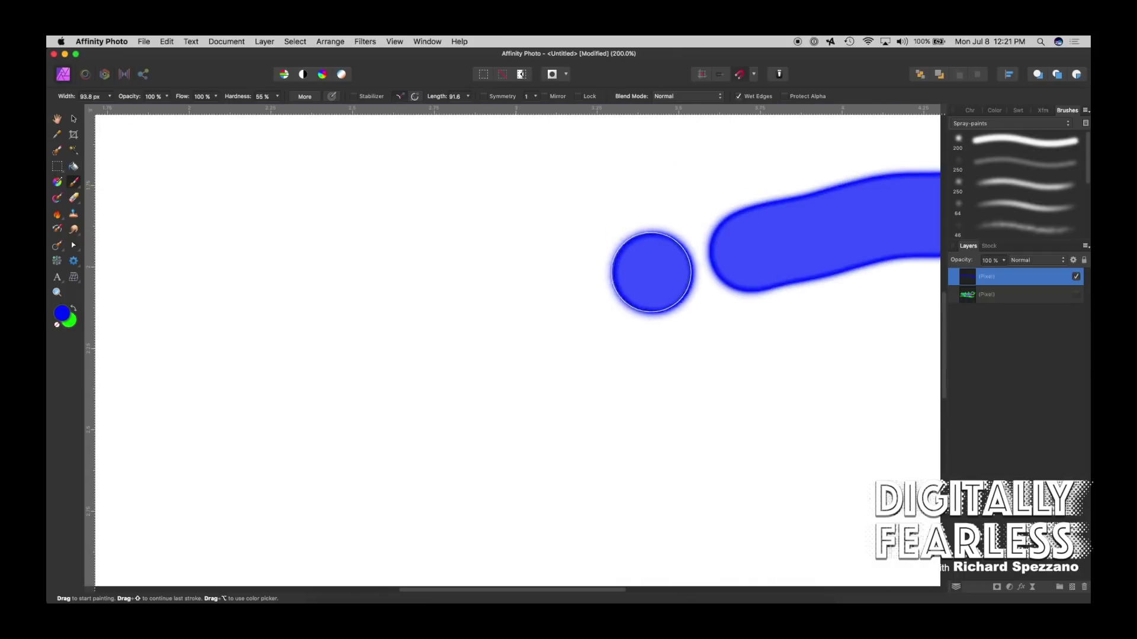
{"action": "mouse_move", "coordinate": [737, 269]}
{"action": "left_mouse_down"}
{"action": "mouse_move", "coordinate": [622, 292]}
{"action": "mouse_move", "coordinate": [482, 254]}
{"action": "mouse_move", "coordinate": [340, 316]}
{"action": "mouse_move", "coordinate": [279, 308]}
{"action": "left_mouse_up"}
{"action": "left_click", "coordinate": [276, 97]}
{"action": "left_click_drag", "start_coordinate": [275, 109], "coordinate": [300, 108]}
{"action": "mouse_move", "coordinate": [294, 158]}
{"action": "left_mouse_down"}
{"action": "mouse_move", "coordinate": [297, 253]}
{"action": "mouse_move", "coordinate": [446, 308]}
{"action": "mouse_move", "coordinate": [439, 335]}
{"action": "mouse_move", "coordinate": [361, 381]}
{"action": "mouse_move", "coordinate": [372, 407]}
{"action": "mouse_move", "coordinate": [582, 403]}
{"action": "mouse_move", "coordinate": [619, 326]}
{"action": "mouse_move", "coordinate": [625, 250]}
{"action": "mouse_move", "coordinate": [547, 224]}
{"action": "left_mouse_up"}
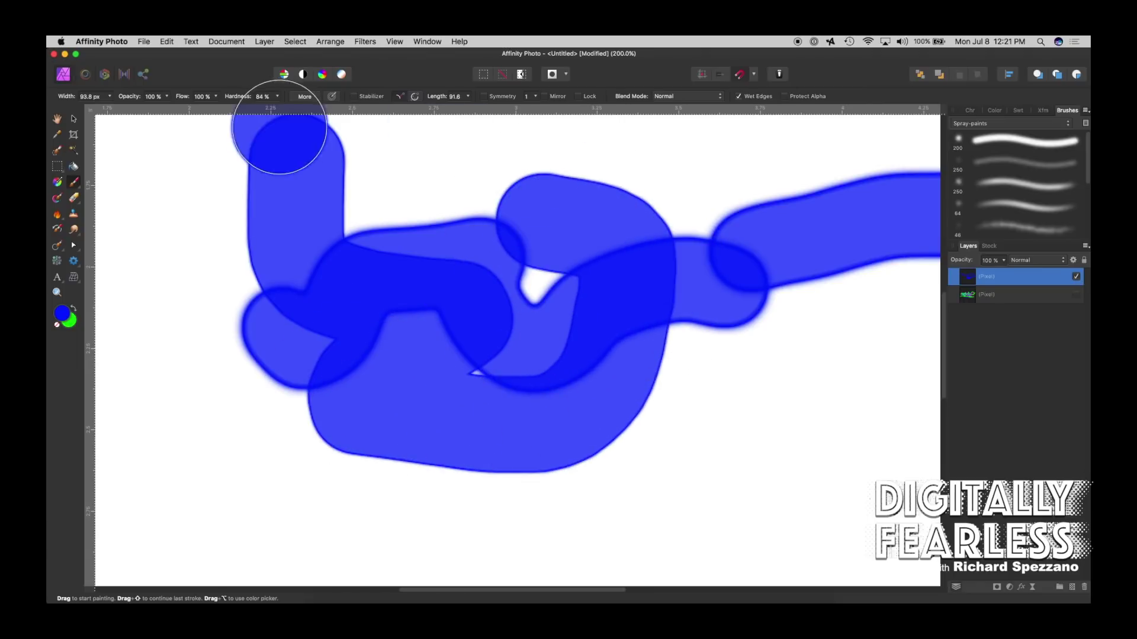
Lower hardness to 32%, paint two soft blue strokes, then turn on Protect Alpha
{"action": "left_click", "coordinate": [274, 97]}
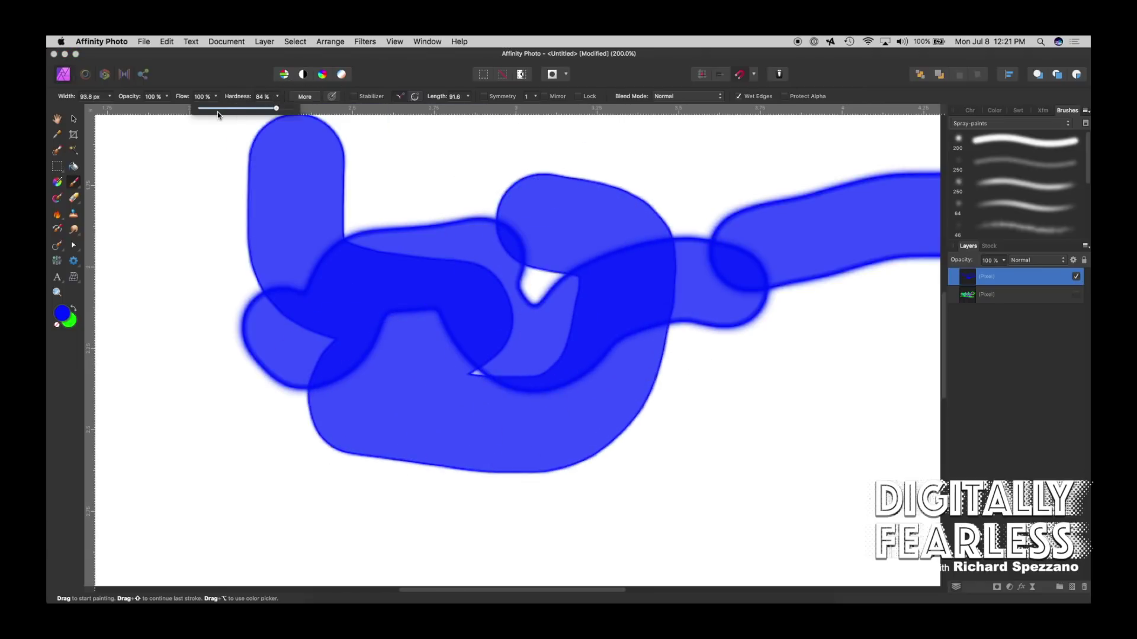
{"action": "left_click", "coordinate": [278, 99]}
{"action": "left_click_drag", "start_coordinate": [275, 107], "coordinate": [223, 107]}
{"action": "left_click_drag", "start_coordinate": [201, 150], "coordinate": [409, 218]}
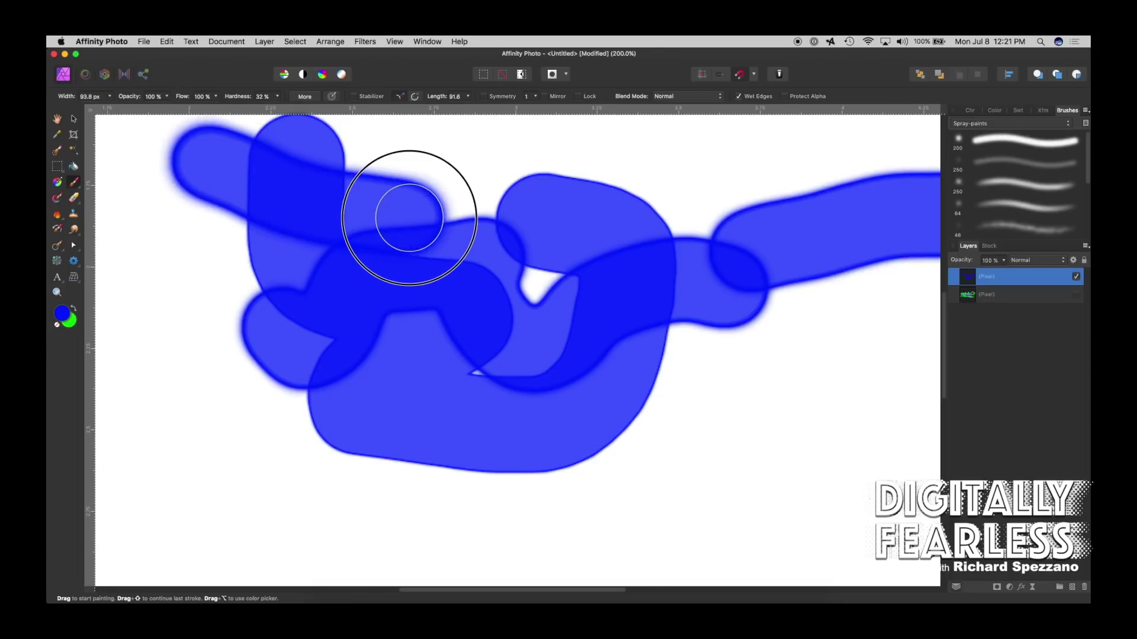
{"action": "mouse_move", "coordinate": [162, 259]}
{"action": "left_mouse_down"}
{"action": "mouse_move", "coordinate": [353, 356]}
{"action": "mouse_move", "coordinate": [526, 479]}
{"action": "mouse_move", "coordinate": [732, 415]}
{"action": "left_mouse_up"}
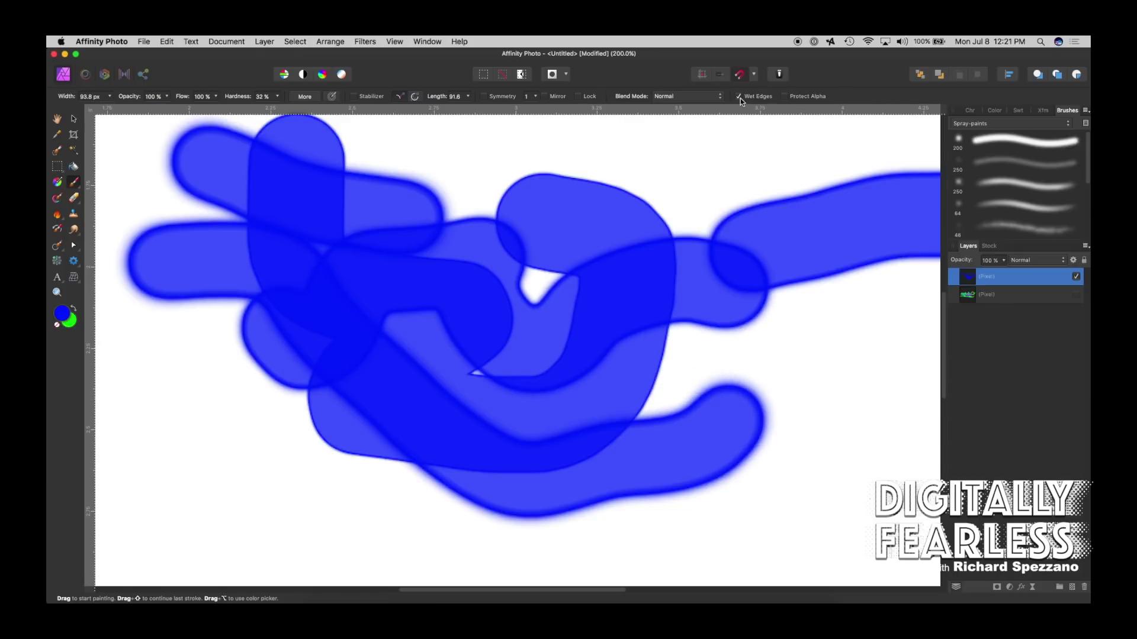
{"action": "left_click", "coordinate": [785, 97]}
Pick red on the HSL wheel, return to the Paint Brush, and zoom out to 100%
{"action": "left_click", "coordinate": [74, 118]}
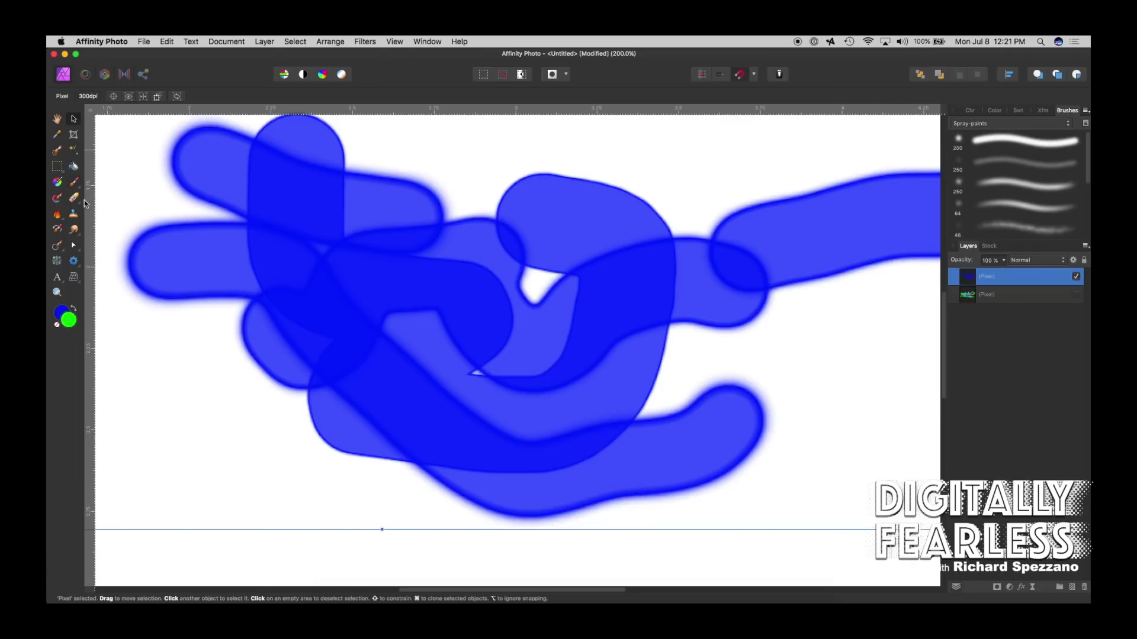
{"action": "double_click", "coordinate": [69, 321]}
{"action": "left_click", "coordinate": [469, 440]}
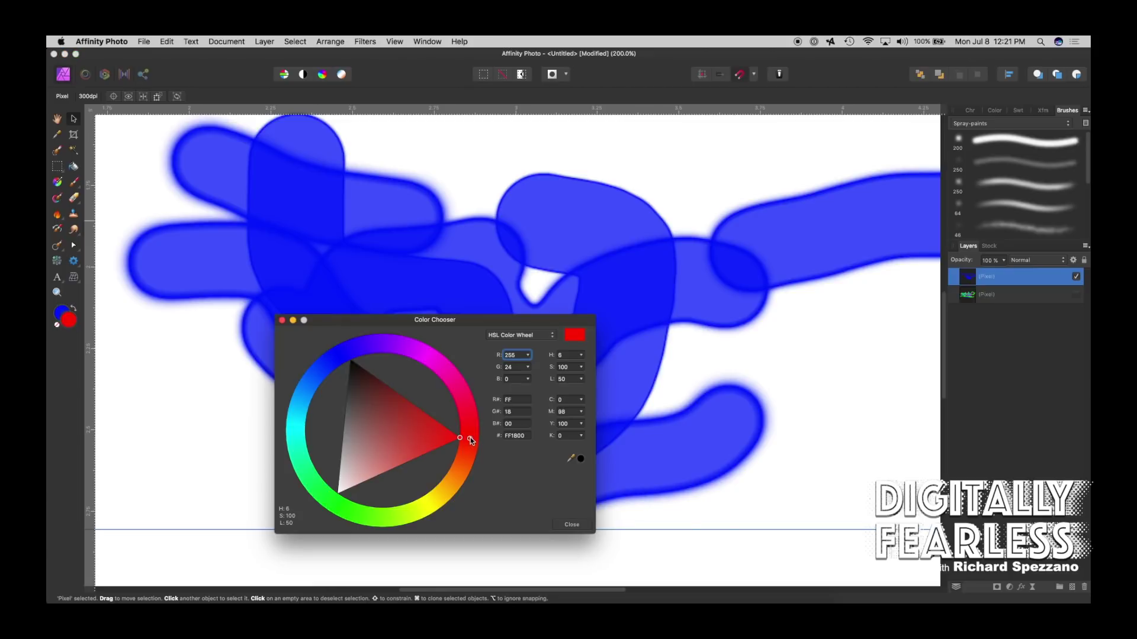
{"action": "key", "text": "Escape"}
{"action": "key", "text": "b"}
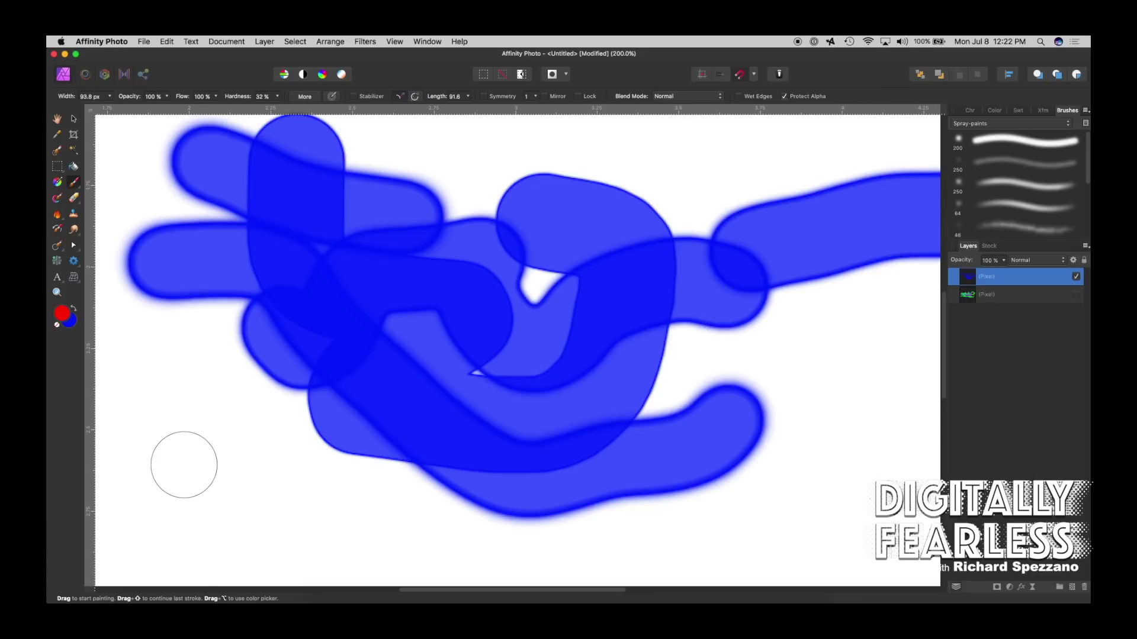
{"action": "key", "text": "super+minus"}
{"action": "key", "text": "super+minus"}
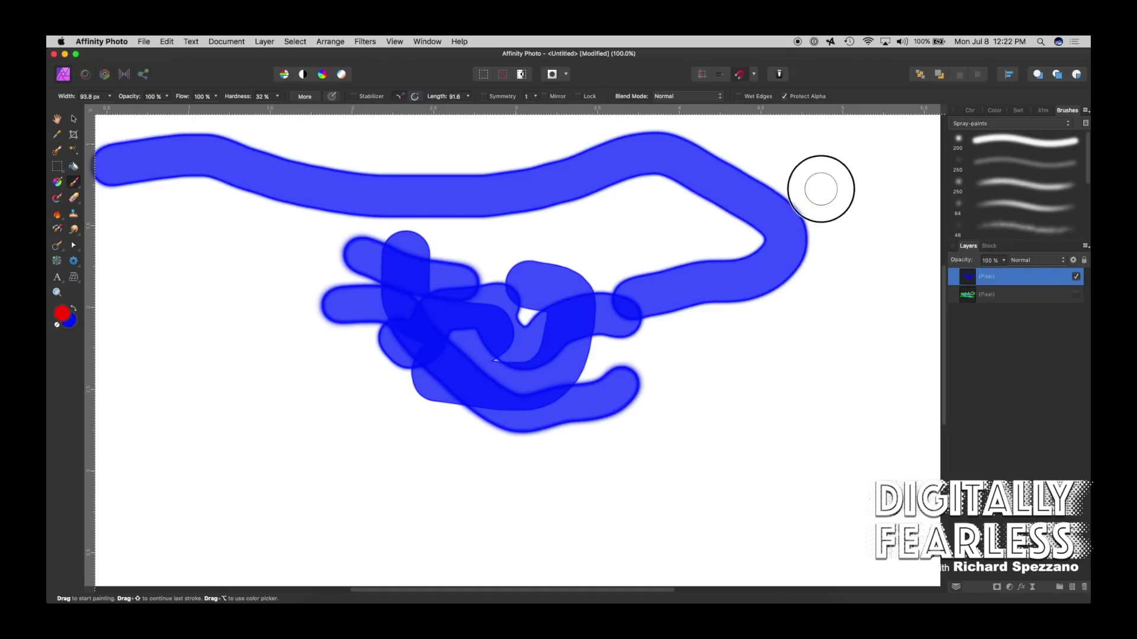
Paint red over the top, central and lower blue strokes, recolouring them within their shapes
{"action": "left_click_drag", "start_coordinate": [799, 189], "coordinate": [654, 191]}
{"action": "mouse_move", "coordinate": [176, 302]}
{"action": "left_mouse_down"}
{"action": "mouse_move", "coordinate": [609, 292]}
{"action": "mouse_move", "coordinate": [444, 246]}
{"action": "mouse_move", "coordinate": [302, 288]}
{"action": "mouse_move", "coordinate": [424, 292]}
{"action": "mouse_move", "coordinate": [376, 350]}
{"action": "mouse_move", "coordinate": [414, 322]}
{"action": "mouse_move", "coordinate": [450, 331]}
{"action": "left_mouse_up"}
{"action": "left_click", "coordinate": [448, 205]}
{"action": "left_click_drag", "start_coordinate": [450, 414], "coordinate": [509, 332]}
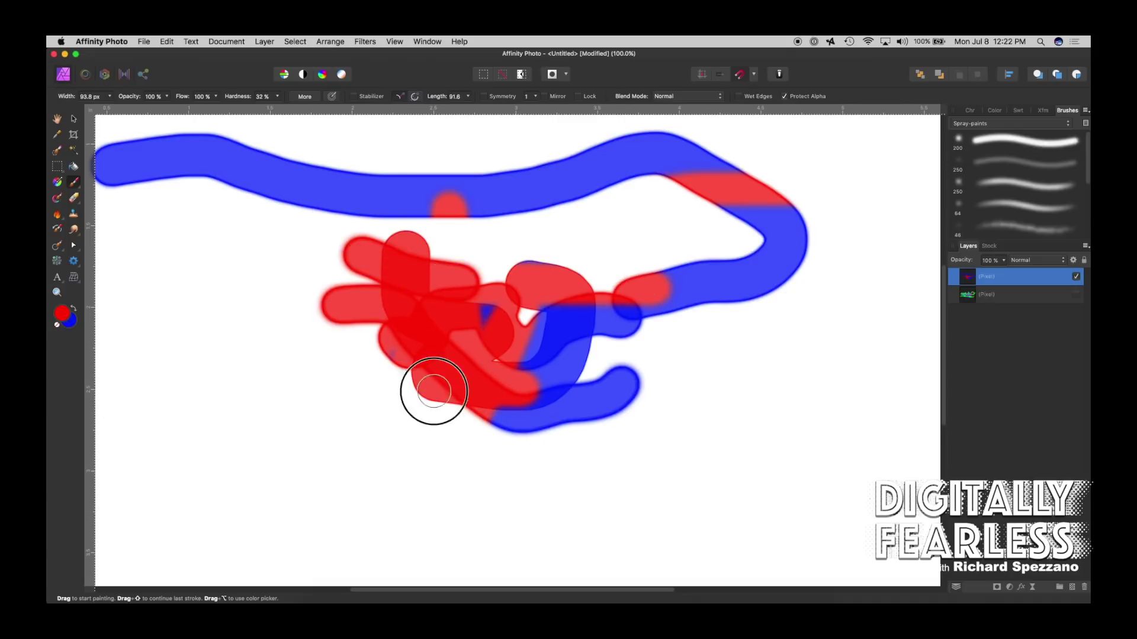
{"action": "mouse_move", "coordinate": [431, 393]}
{"action": "left_mouse_down"}
{"action": "mouse_move", "coordinate": [496, 272]}
{"action": "mouse_move", "coordinate": [492, 308]}
{"action": "left_mouse_up"}
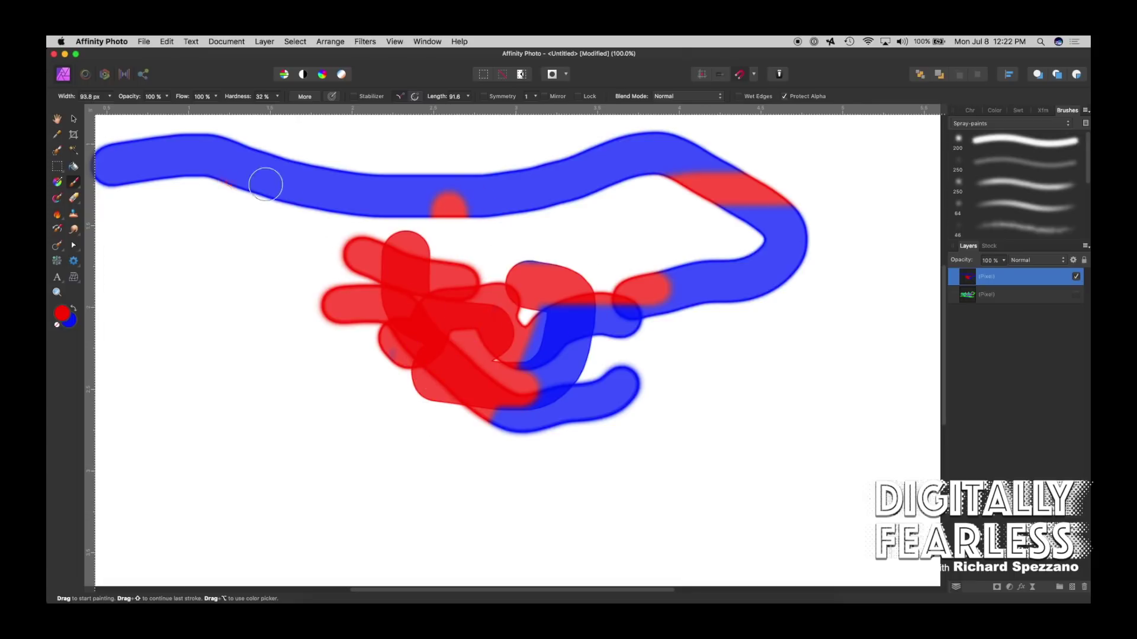
{"action": "mouse_move", "coordinate": [271, 188]}
{"action": "left_mouse_down"}
{"action": "mouse_move", "coordinate": [394, 189]}
{"action": "mouse_move", "coordinate": [345, 170]}
{"action": "mouse_move", "coordinate": [266, 168]}
{"action": "mouse_move", "coordinate": [290, 200]}
{"action": "mouse_move", "coordinate": [407, 201]}
{"action": "mouse_move", "coordinate": [223, 167]}
{"action": "mouse_move", "coordinate": [210, 154]}
{"action": "mouse_move", "coordinate": [263, 158]}
{"action": "mouse_move", "coordinate": [210, 186]}
{"action": "mouse_move", "coordinate": [245, 176]}
{"action": "mouse_move", "coordinate": [180, 147]}
{"action": "mouse_move", "coordinate": [236, 143]}
{"action": "mouse_move", "coordinate": [118, 150]}
{"action": "mouse_move", "coordinate": [94, 174]}
{"action": "mouse_move", "coordinate": [171, 179]}
{"action": "mouse_move", "coordinate": [128, 151]}
{"action": "mouse_move", "coordinate": [92, 165]}
{"action": "mouse_move", "coordinate": [555, 179]}
{"action": "mouse_move", "coordinate": [358, 192]}
{"action": "mouse_move", "coordinate": [463, 215]}
{"action": "mouse_move", "coordinate": [672, 185]}
{"action": "mouse_move", "coordinate": [512, 181]}
{"action": "mouse_move", "coordinate": [668, 149]}
{"action": "mouse_move", "coordinate": [637, 160]}
{"action": "mouse_move", "coordinate": [619, 140]}
{"action": "left_mouse_up"}
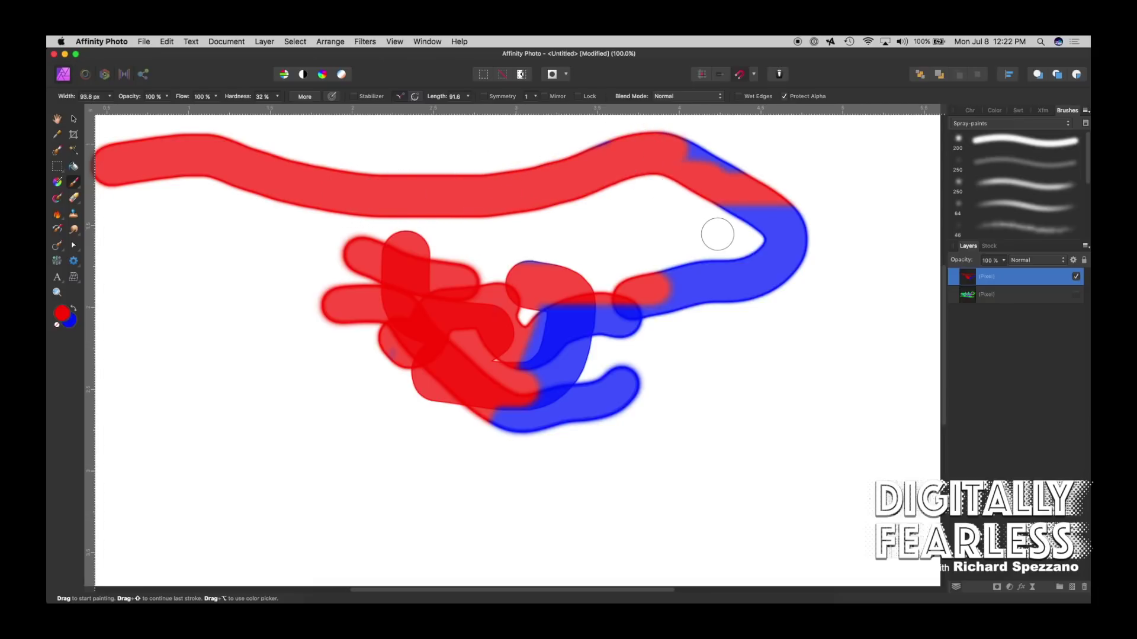
{"action": "mouse_move", "coordinate": [718, 234]}
{"action": "left_mouse_down"}
{"action": "mouse_move", "coordinate": [820, 223]}
{"action": "mouse_move", "coordinate": [701, 256]}
{"action": "mouse_move", "coordinate": [712, 246]}
{"action": "mouse_move", "coordinate": [807, 290]}
{"action": "left_mouse_up"}
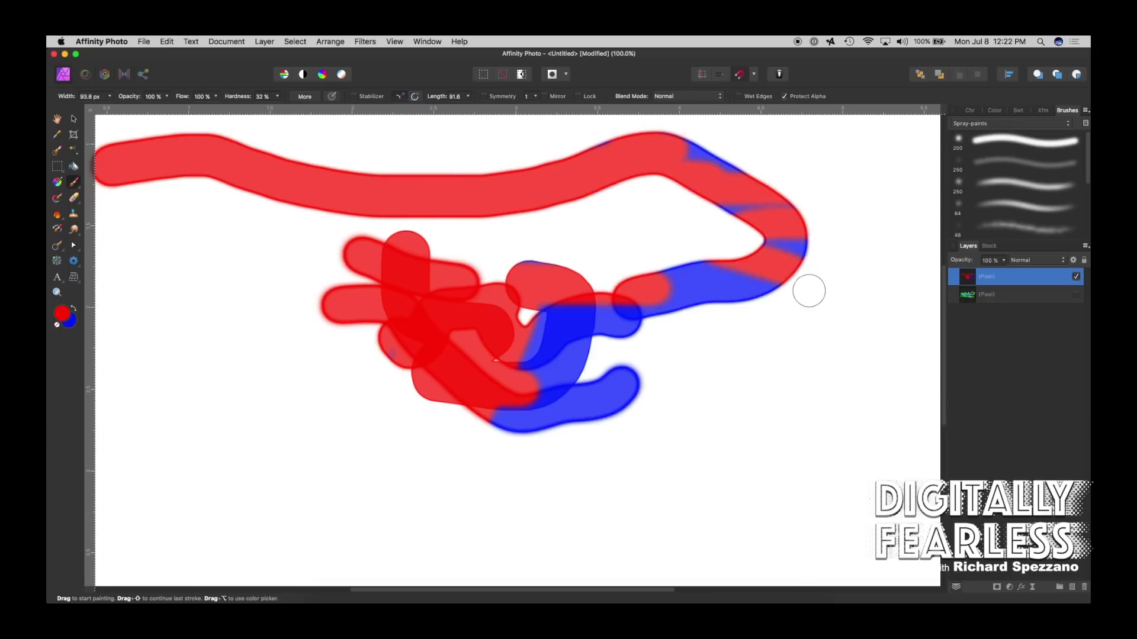
{"action": "left_click_drag", "start_coordinate": [667, 247], "coordinate": [681, 284]}
{"action": "left_click", "coordinate": [605, 379]}
{"action": "mouse_move", "coordinate": [605, 379]}
{"action": "left_mouse_down"}
{"action": "mouse_move", "coordinate": [602, 440]}
{"action": "mouse_move", "coordinate": [576, 365]}
{"action": "mouse_move", "coordinate": [543, 453]}
{"action": "mouse_move", "coordinate": [566, 351]}
{"action": "mouse_move", "coordinate": [551, 332]}
{"action": "mouse_move", "coordinate": [491, 499]}
{"action": "left_mouse_up"}
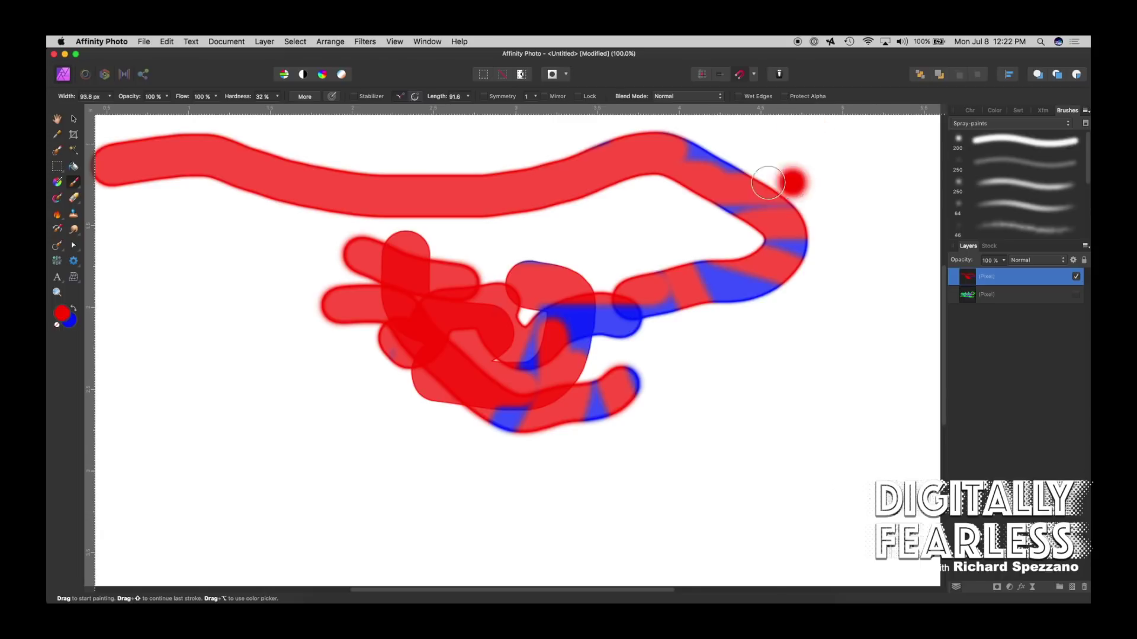
Switch through the Move and Erase Brush tools to the Burn tool, set to 86.3 px width, 22% opacity, Shadows range
{"action": "left_click", "coordinate": [74, 119]}
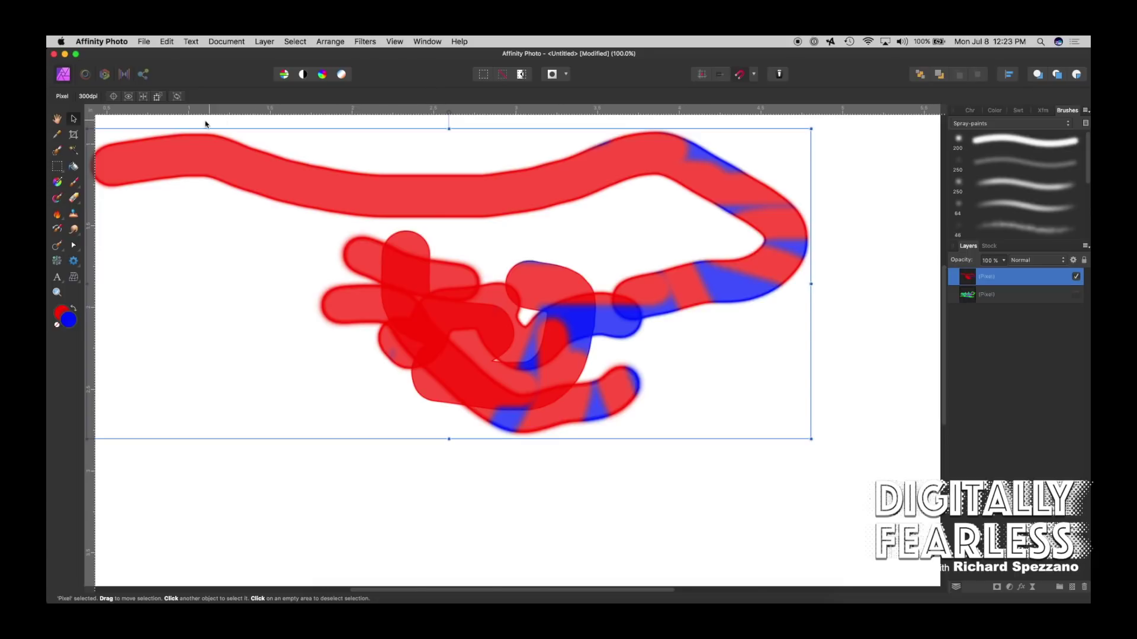
{"action": "left_click", "coordinate": [74, 198]}
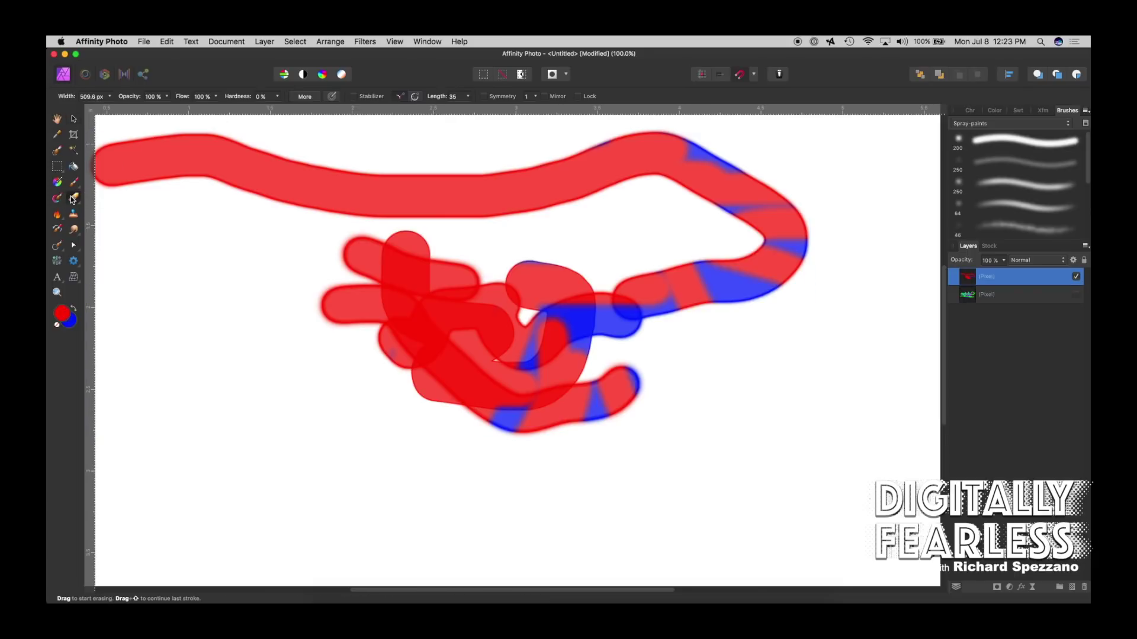
{"action": "left_click", "coordinate": [57, 215]}
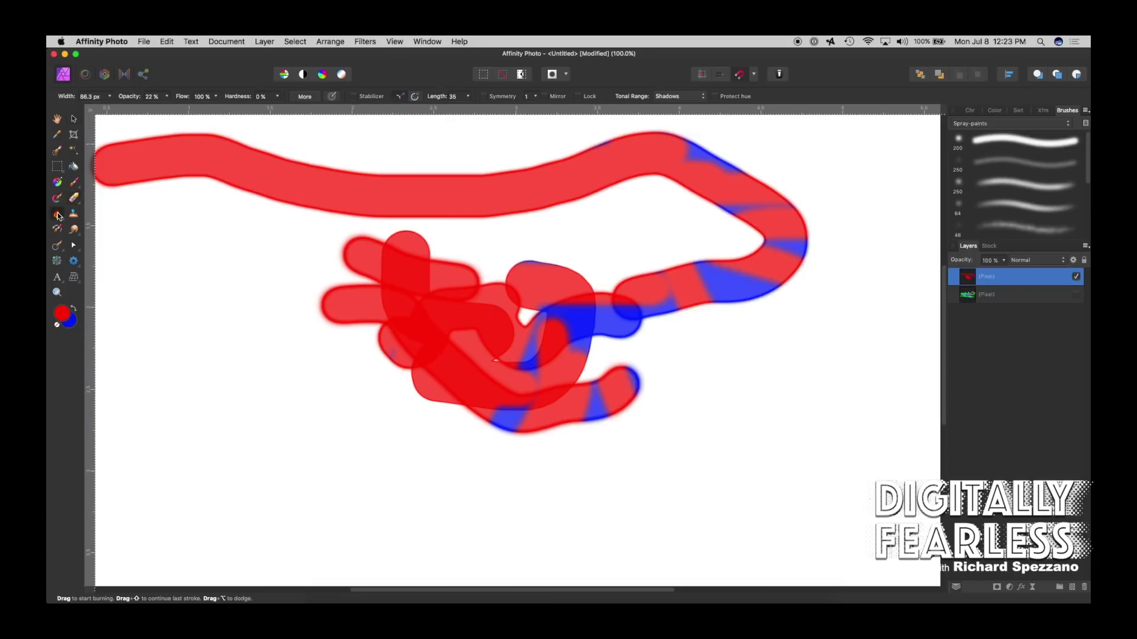